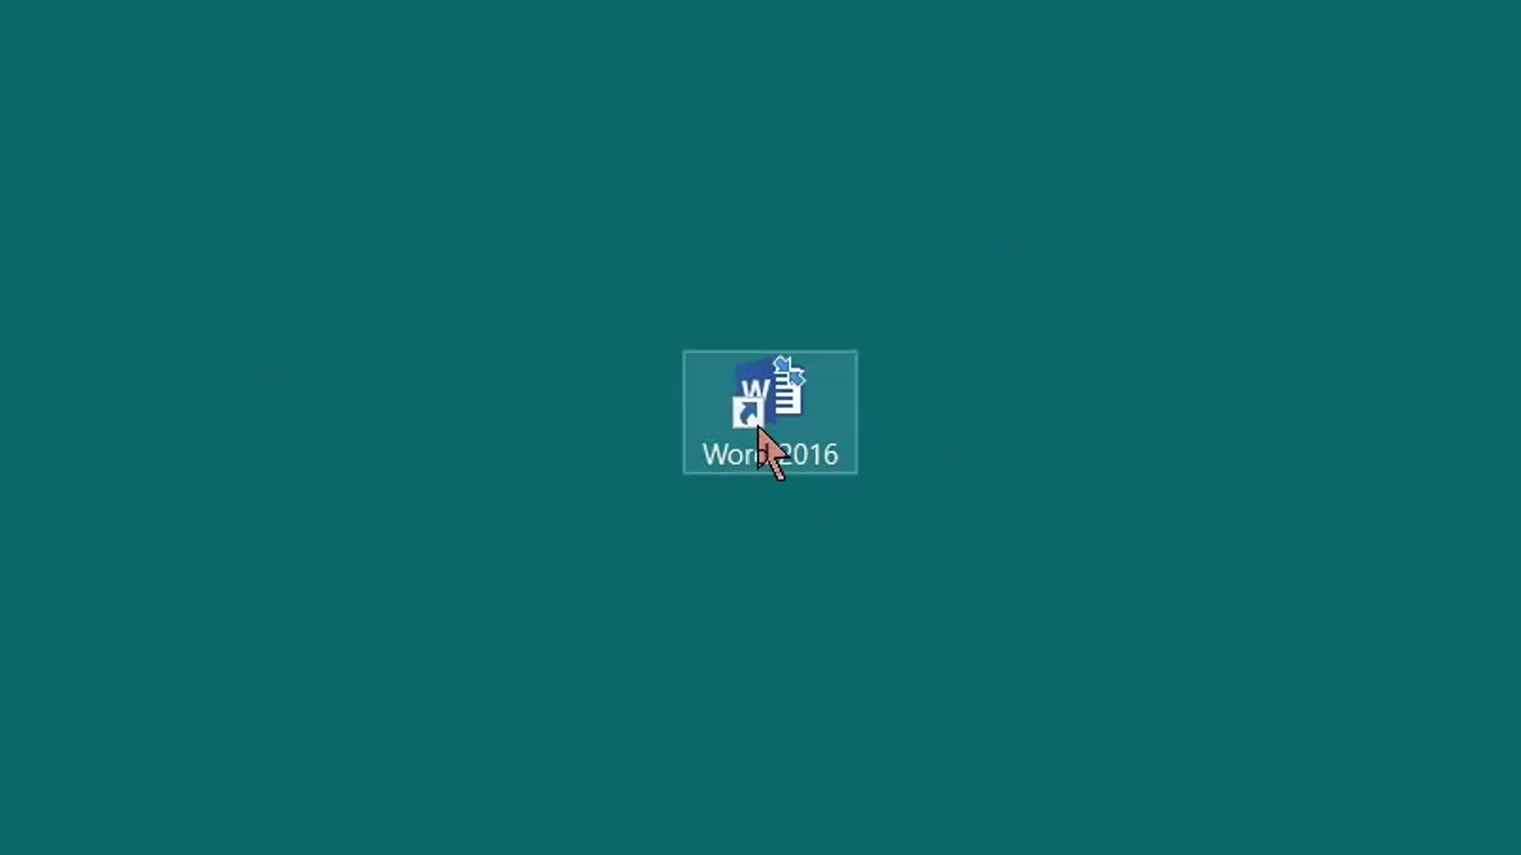
- Start Word 2016 and create a blank document
double_click(795, 417)
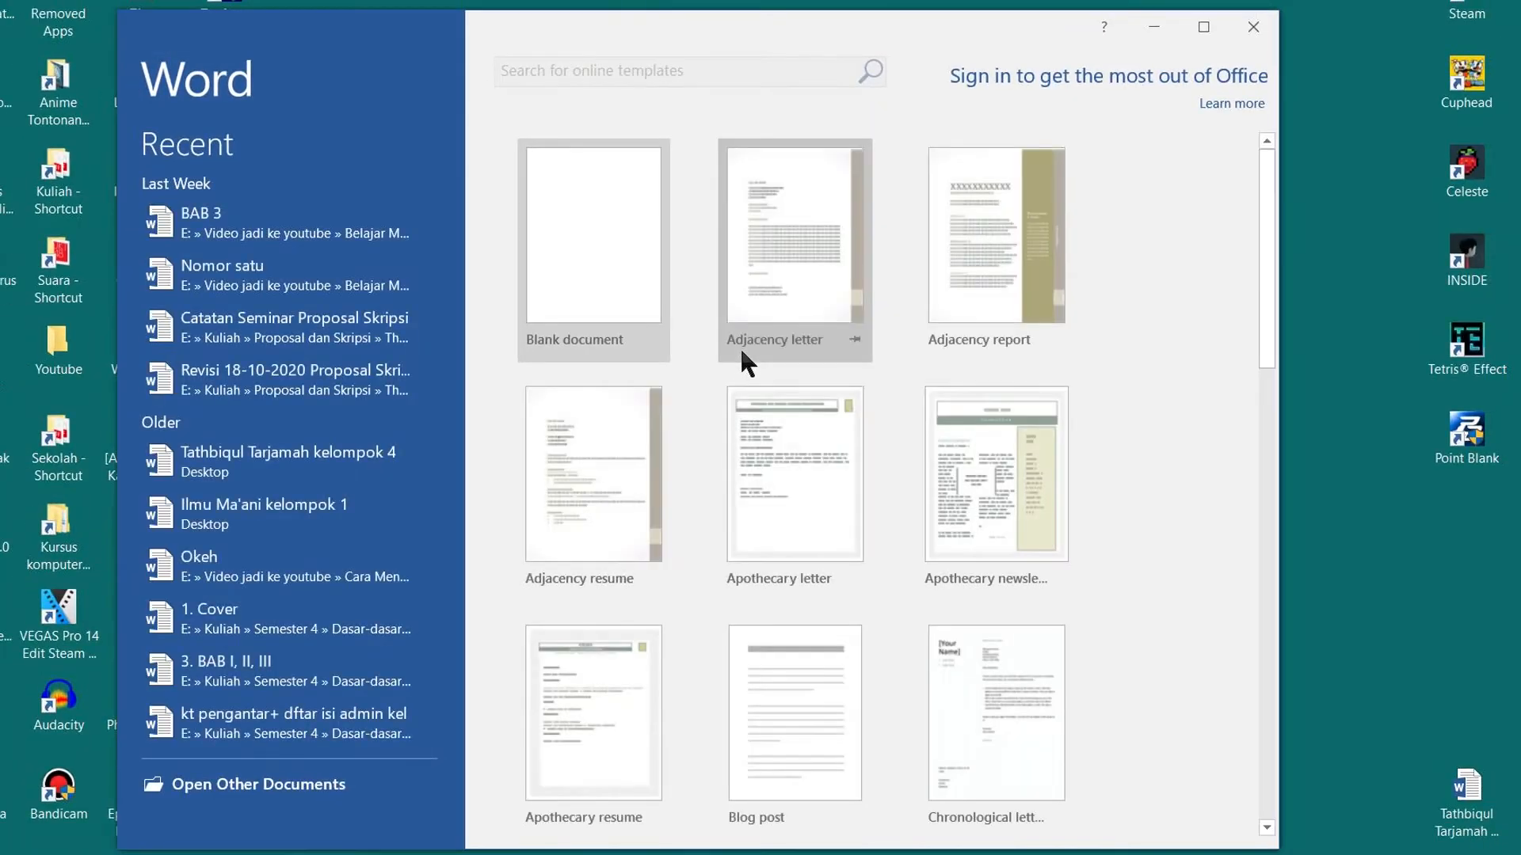
left_click(595, 290)
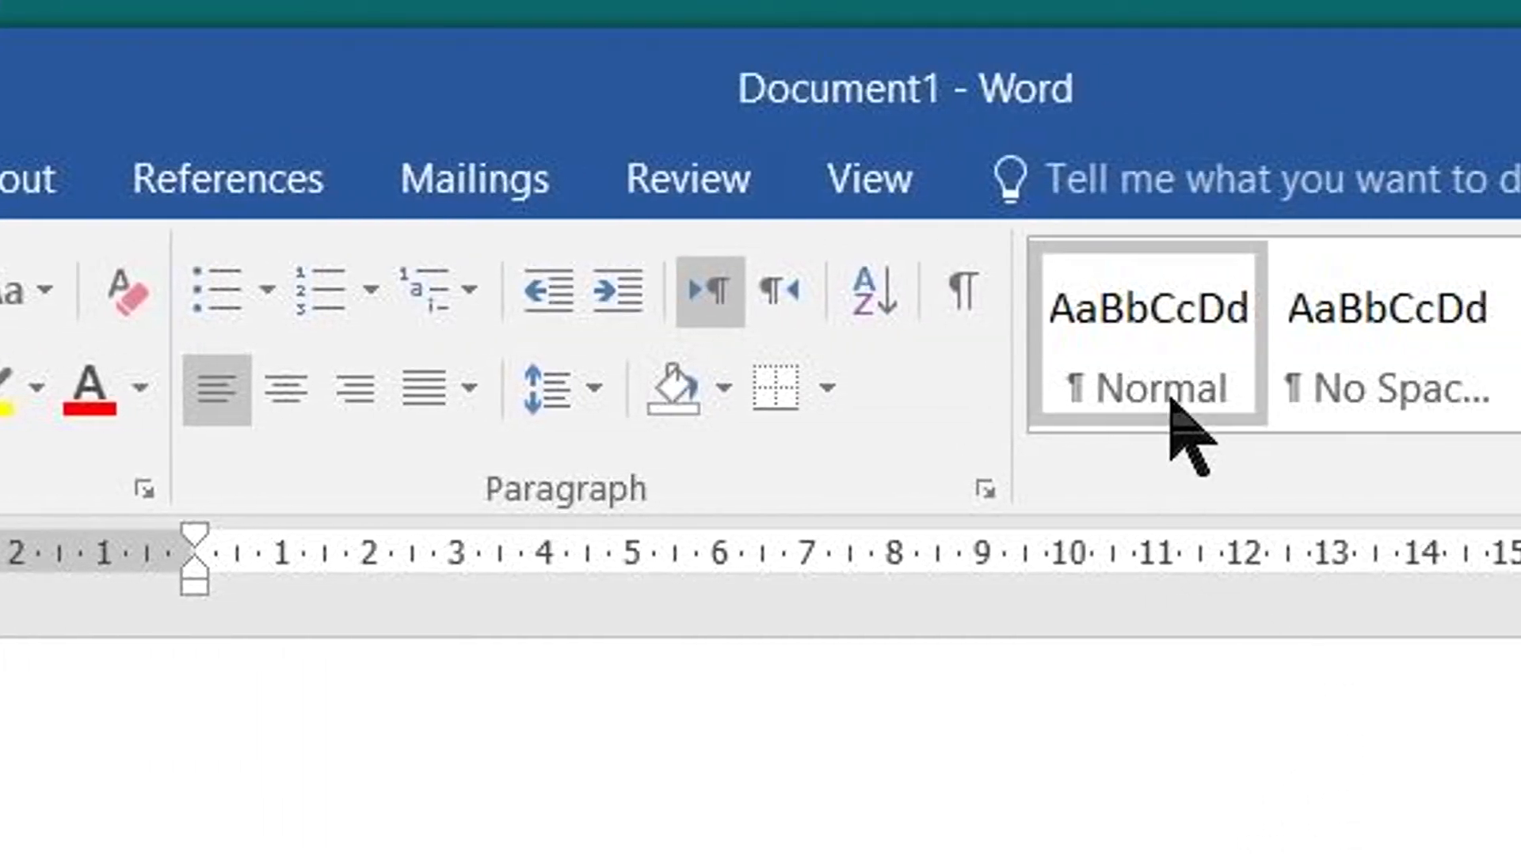
- Modify the Normal style to Times New Roman (Headings CS) at 12 pt, applying it to new documents based on this template
right_click(1170, 361)
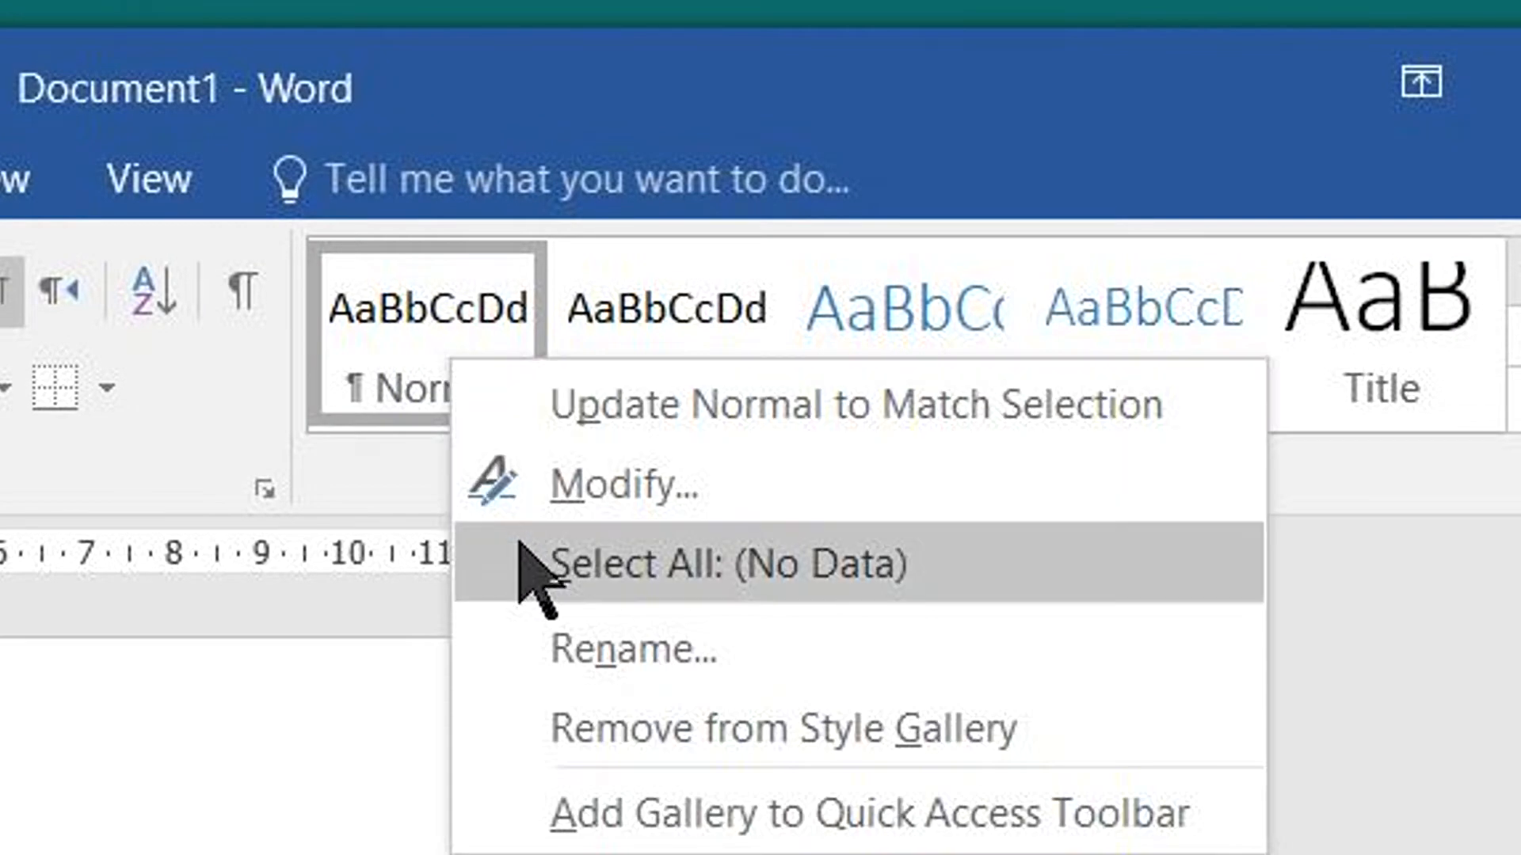
left_click(575, 487)
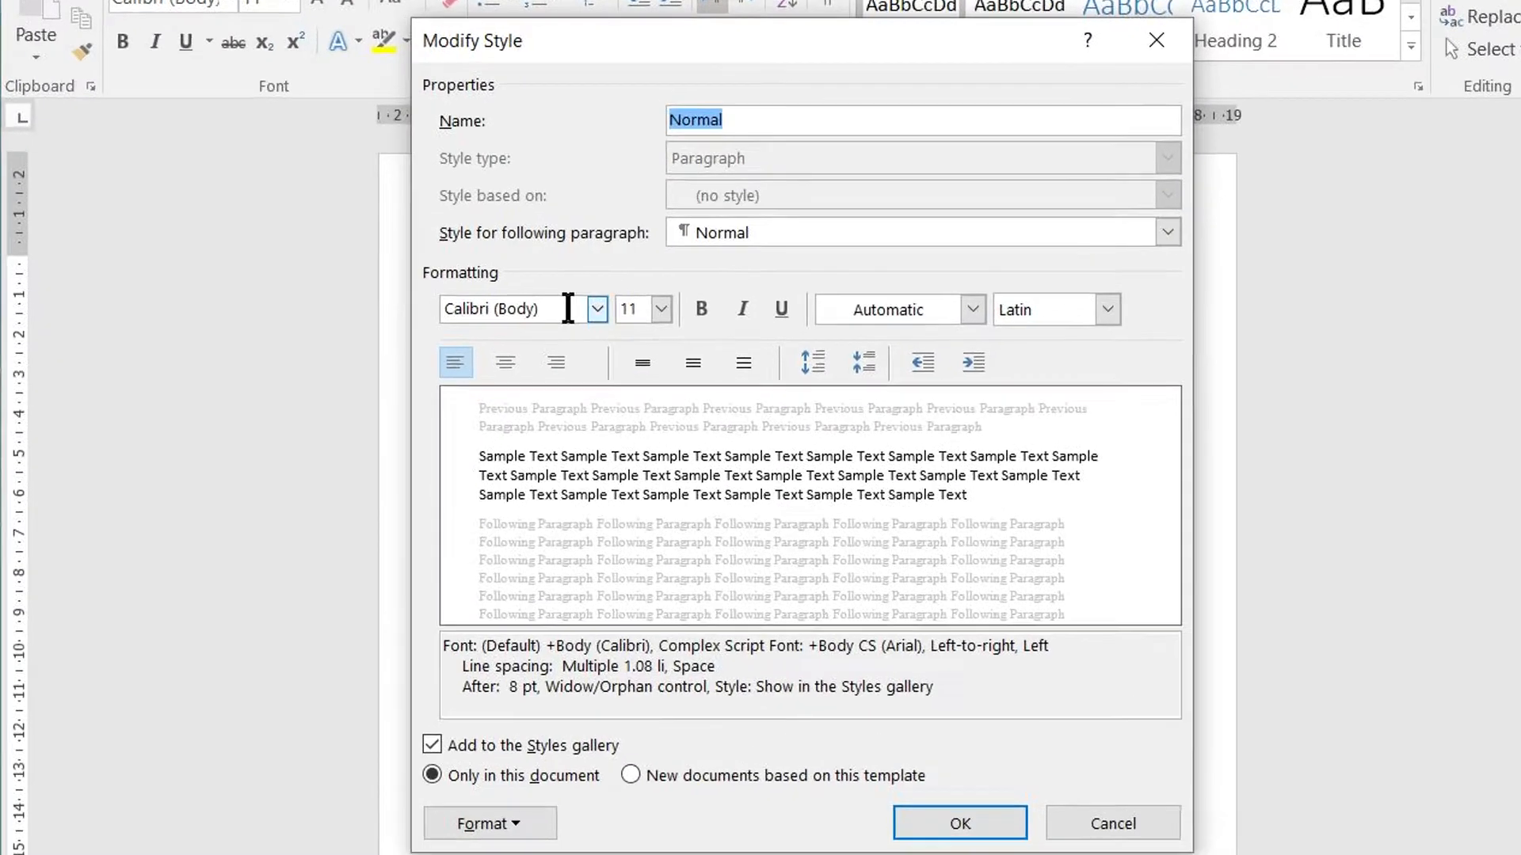
left_click(585, 304)
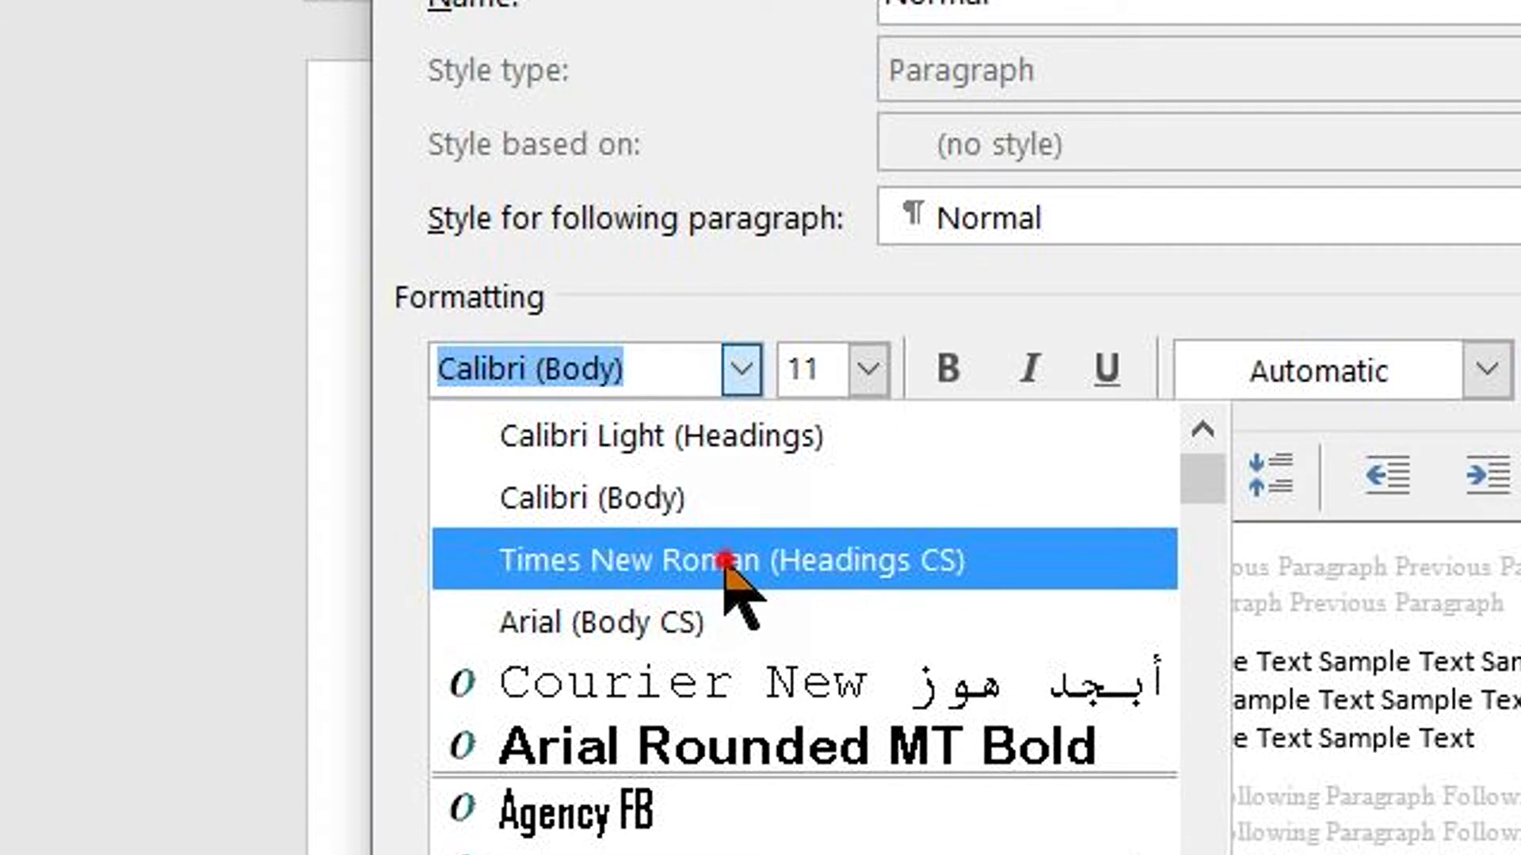
left_click(727, 564)
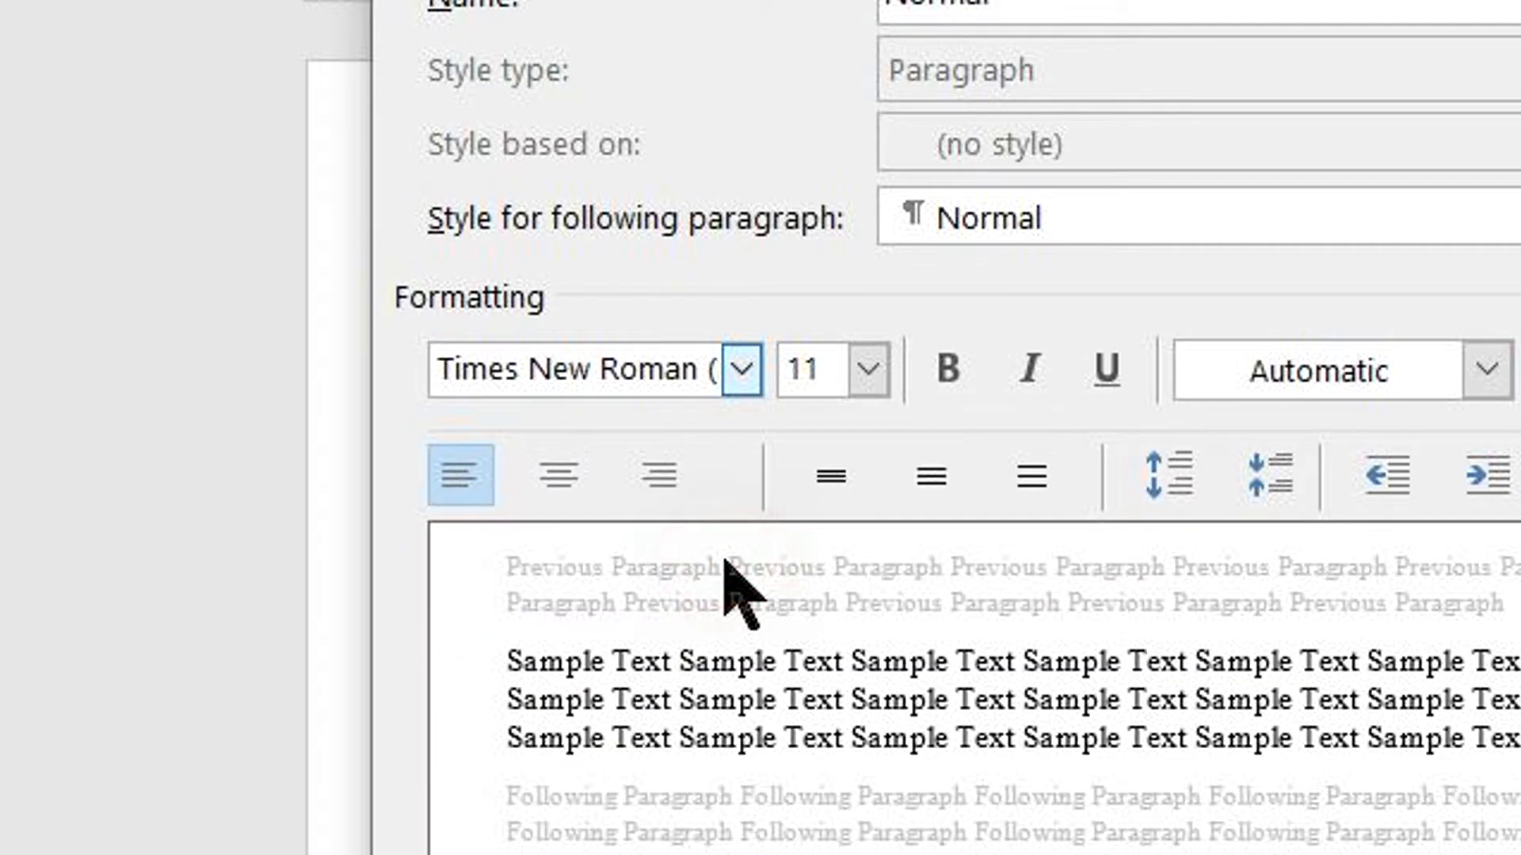
left_click(869, 370)
left_click(806, 590)
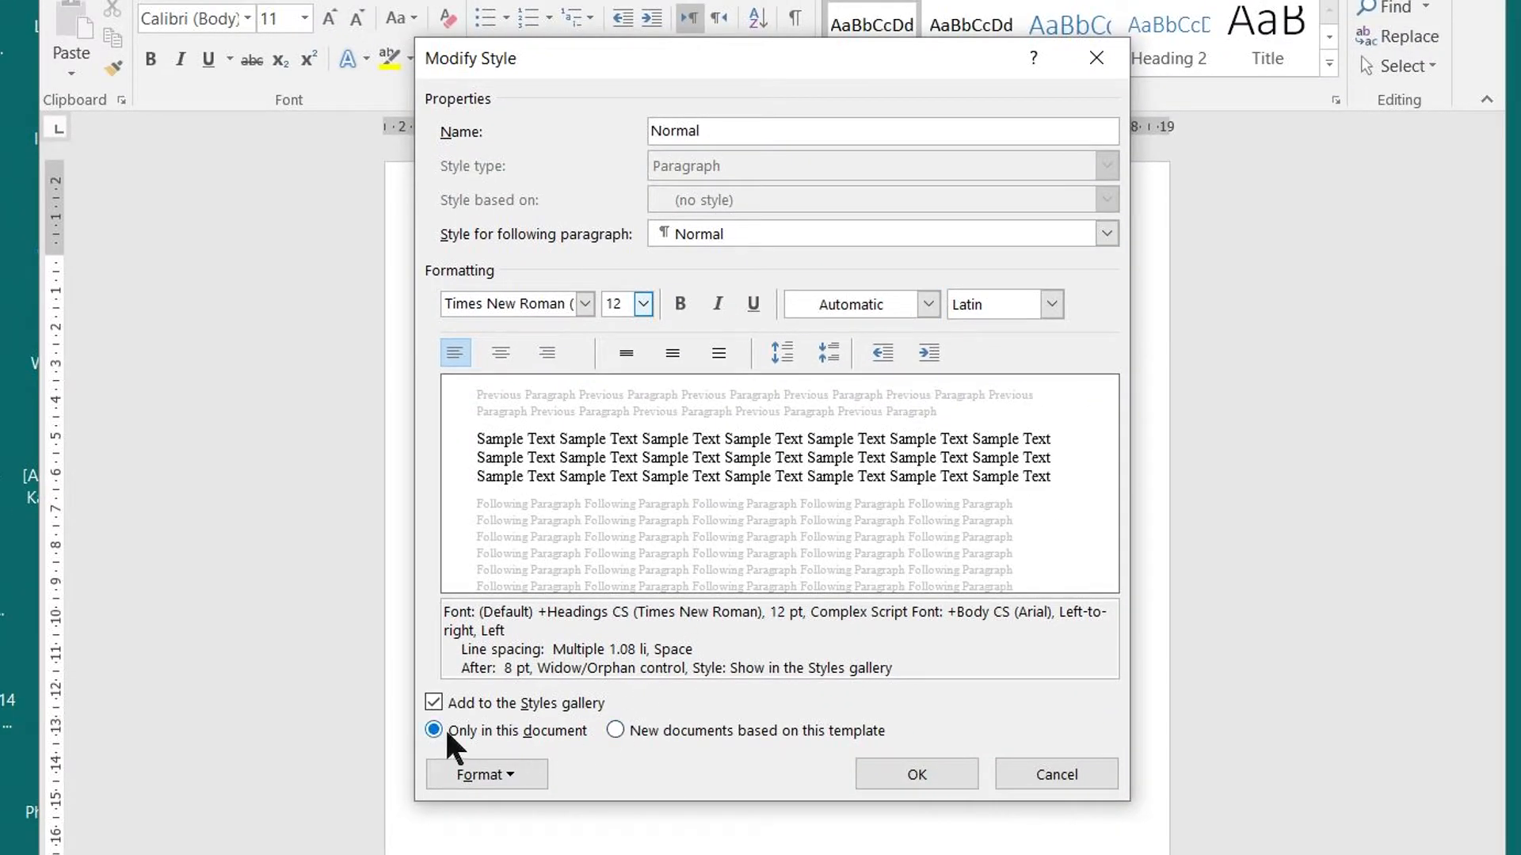
left_click(615, 729)
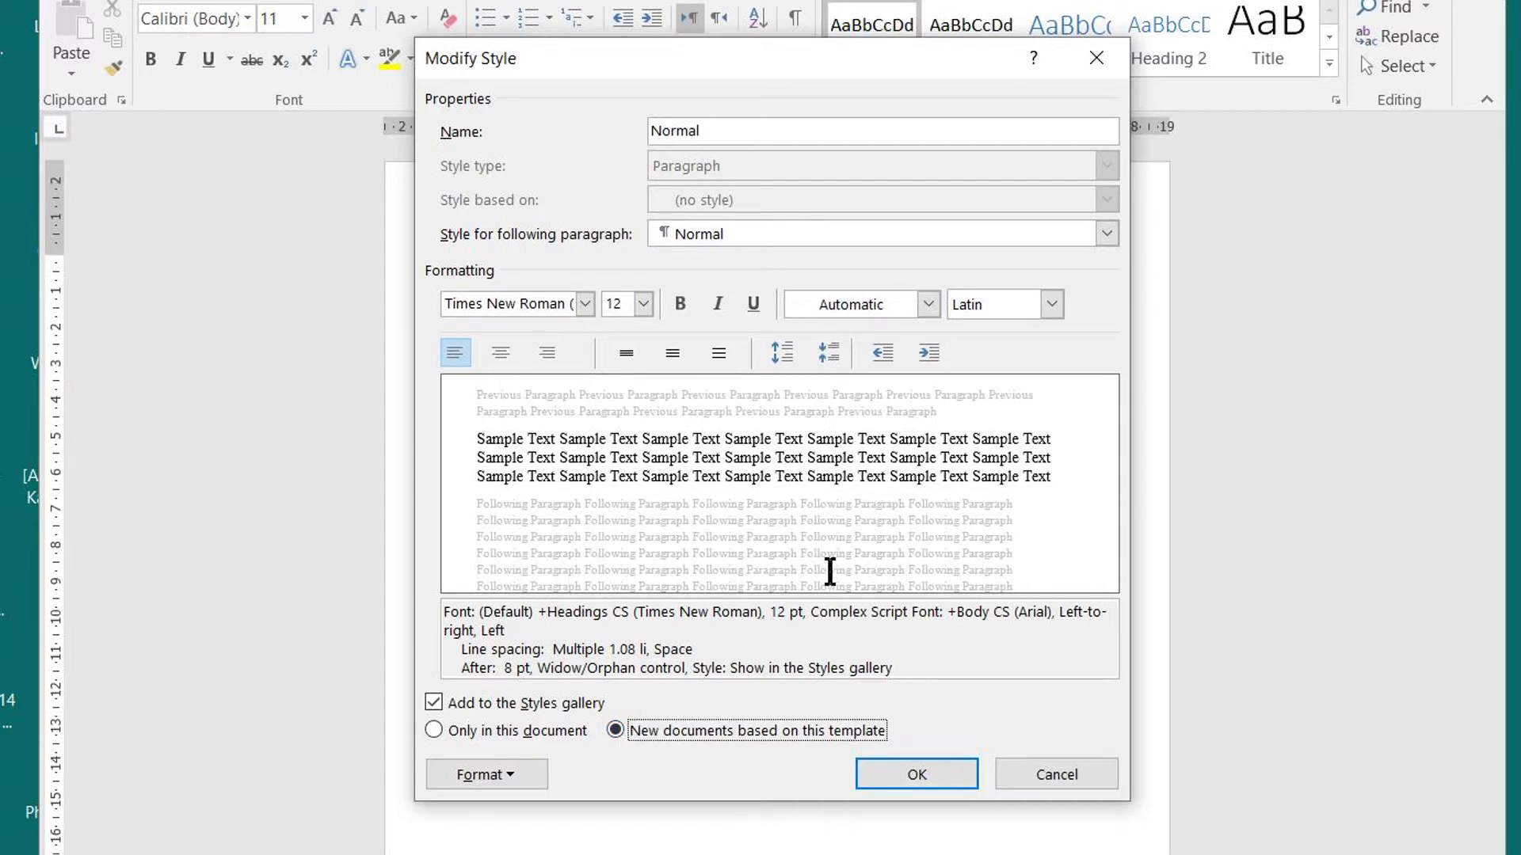
left_click(898, 772)
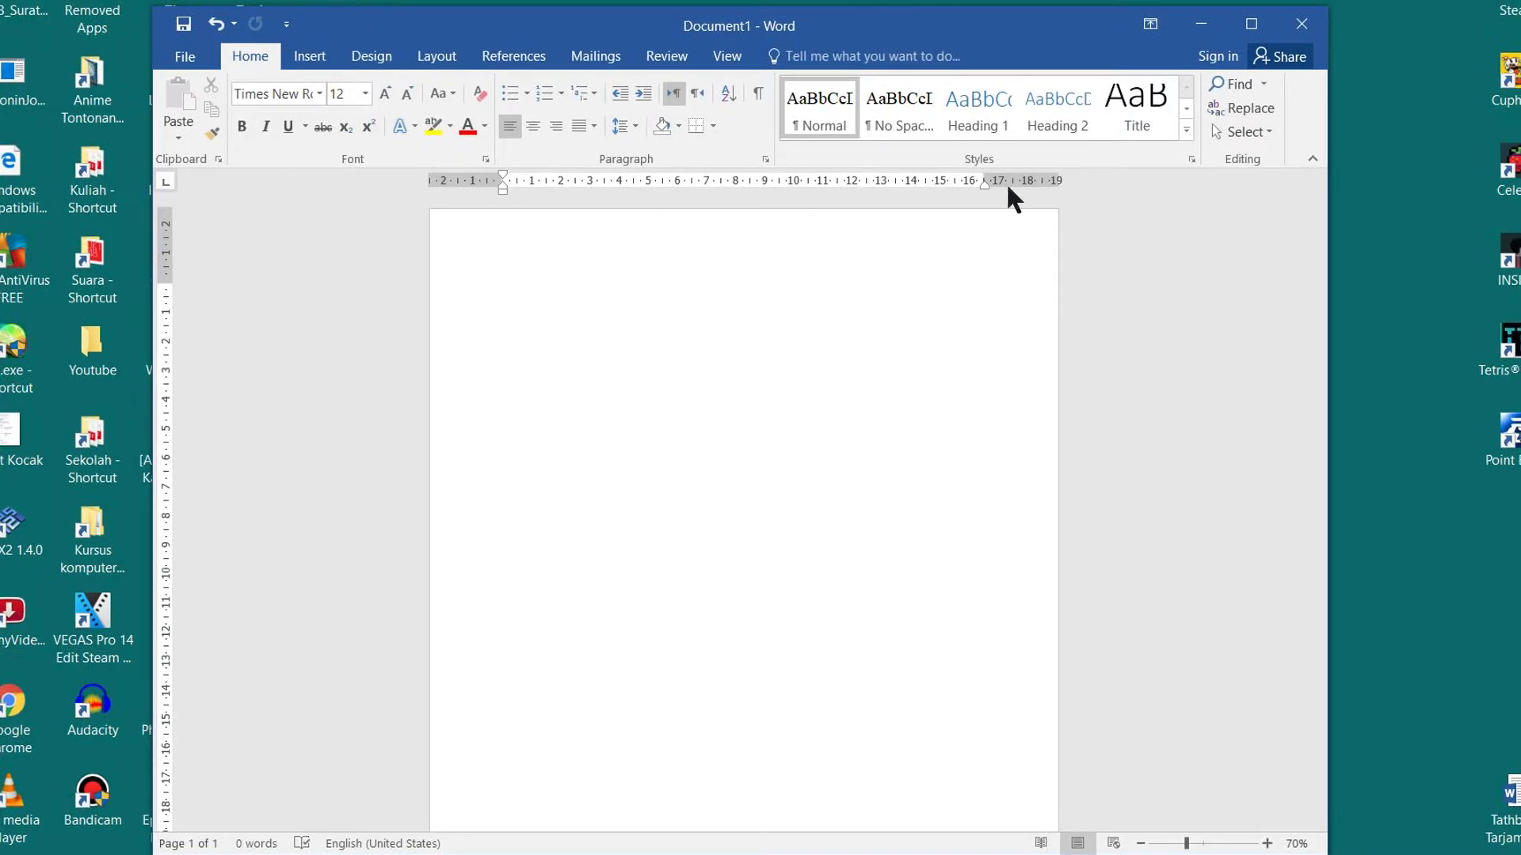
- Close the document without saving and start Word 2016 again from the desktop
left_click(1301, 28)
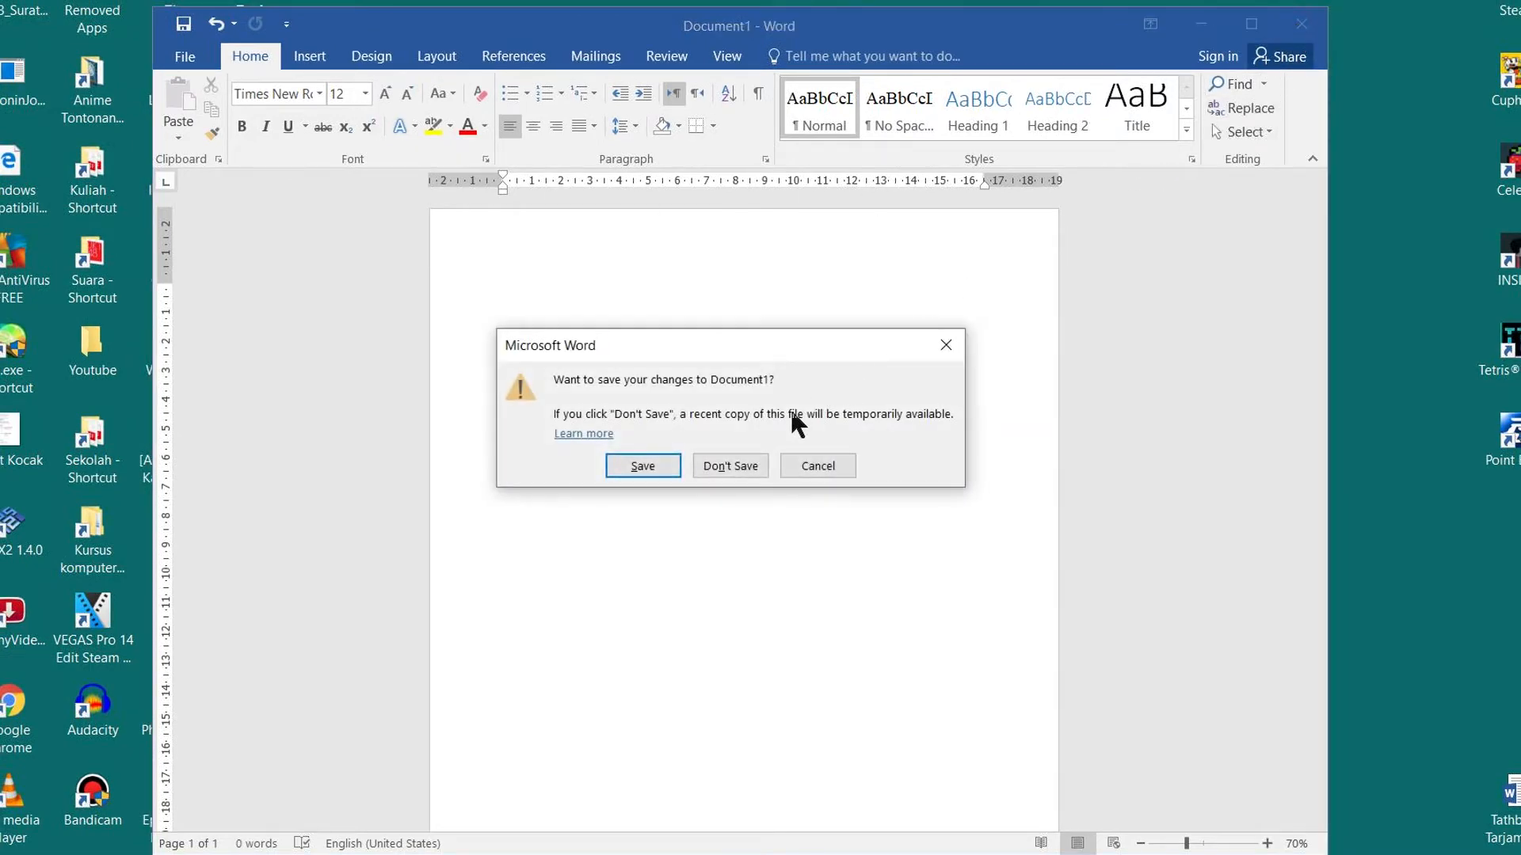
left_click(743, 464)
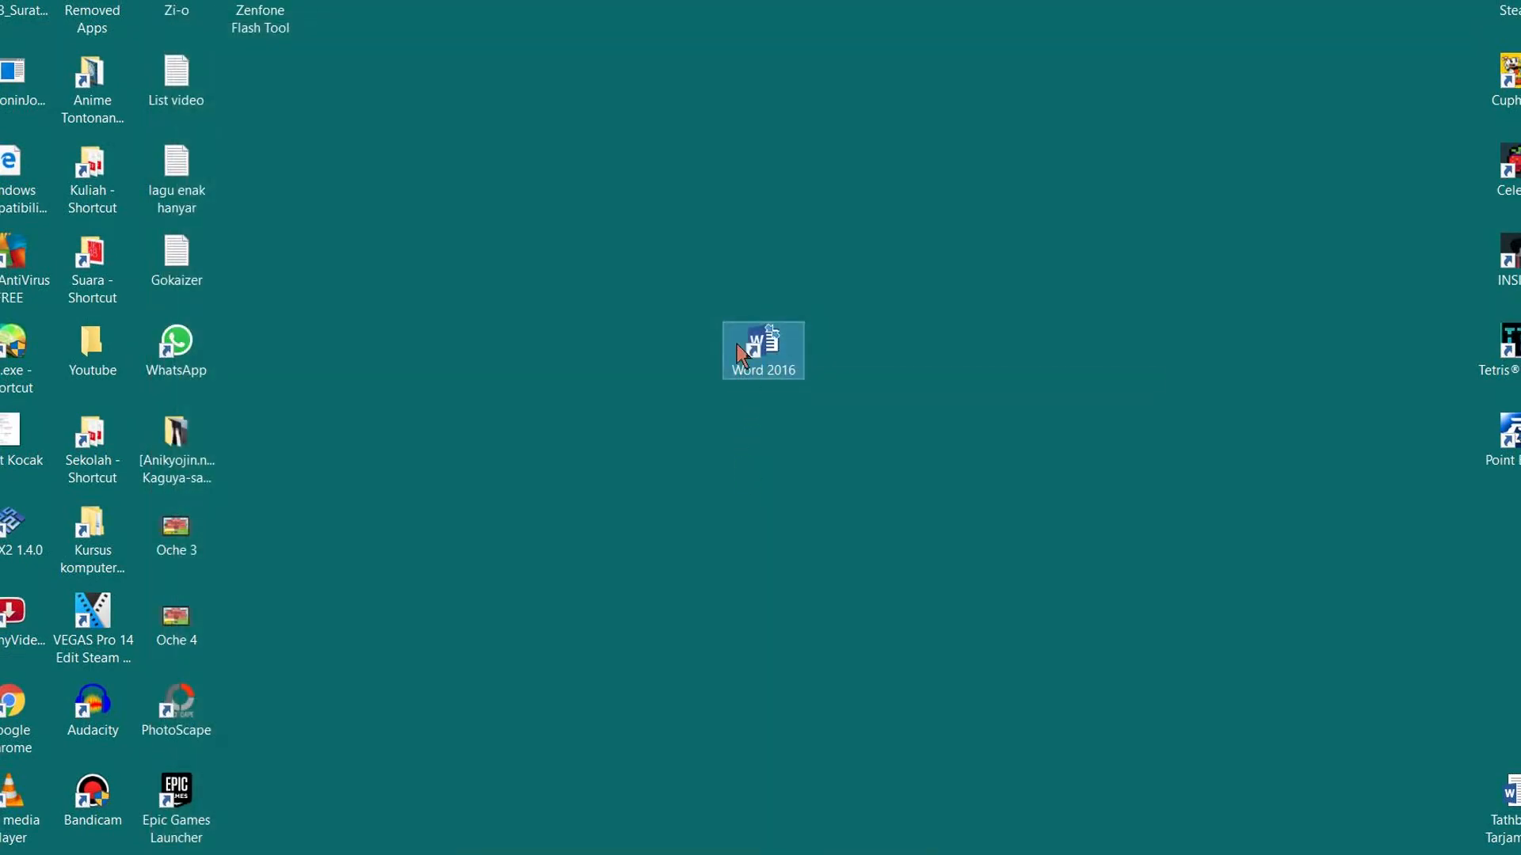
double_click(775, 360)
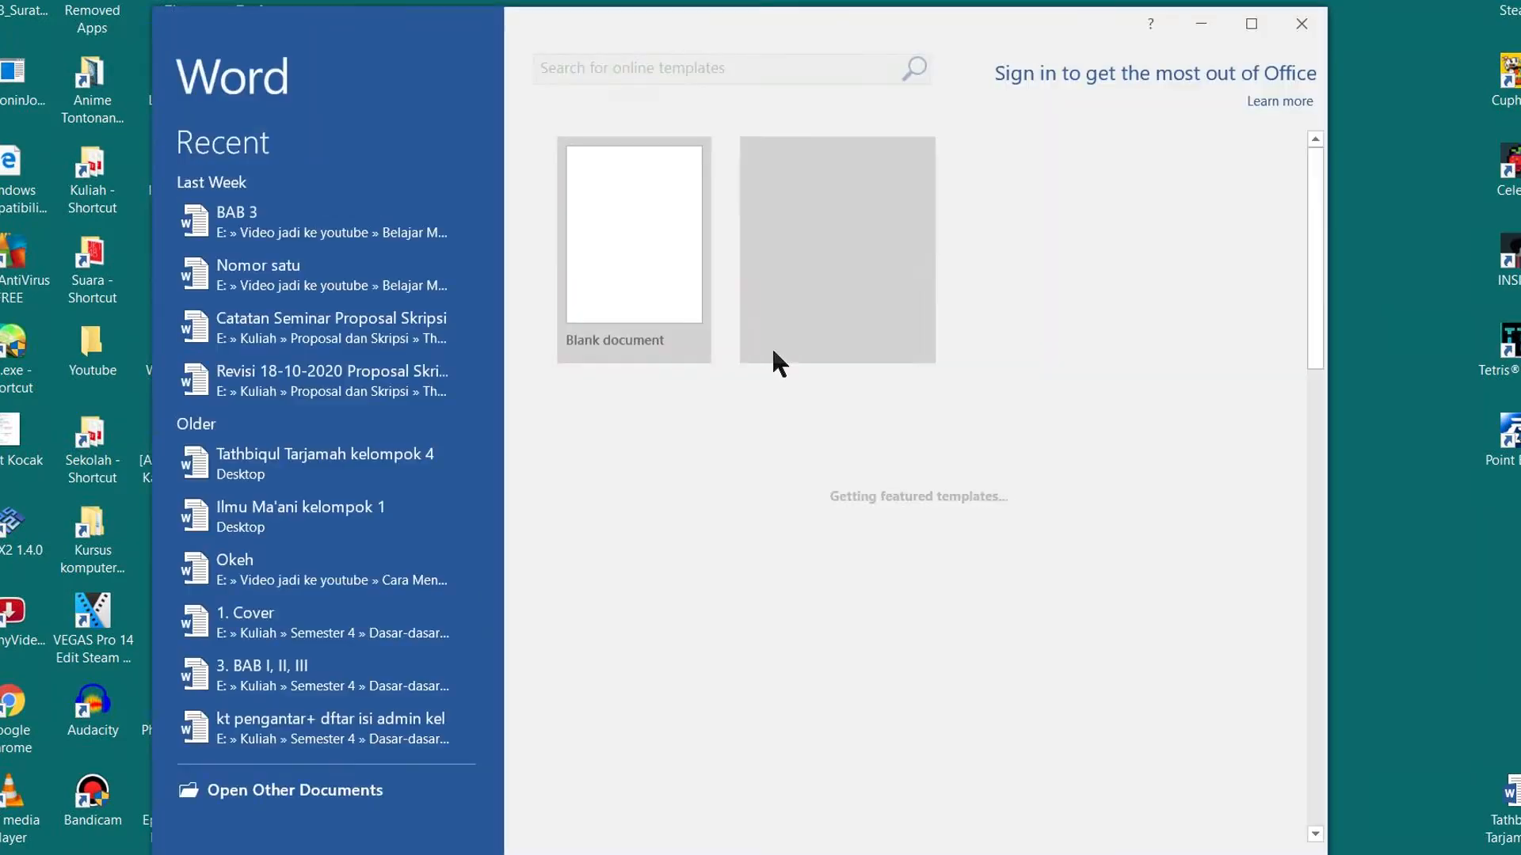
- Create a blank document and generate sample paragraphs in it with the =rand(3,2) formula
left_click(648, 300)
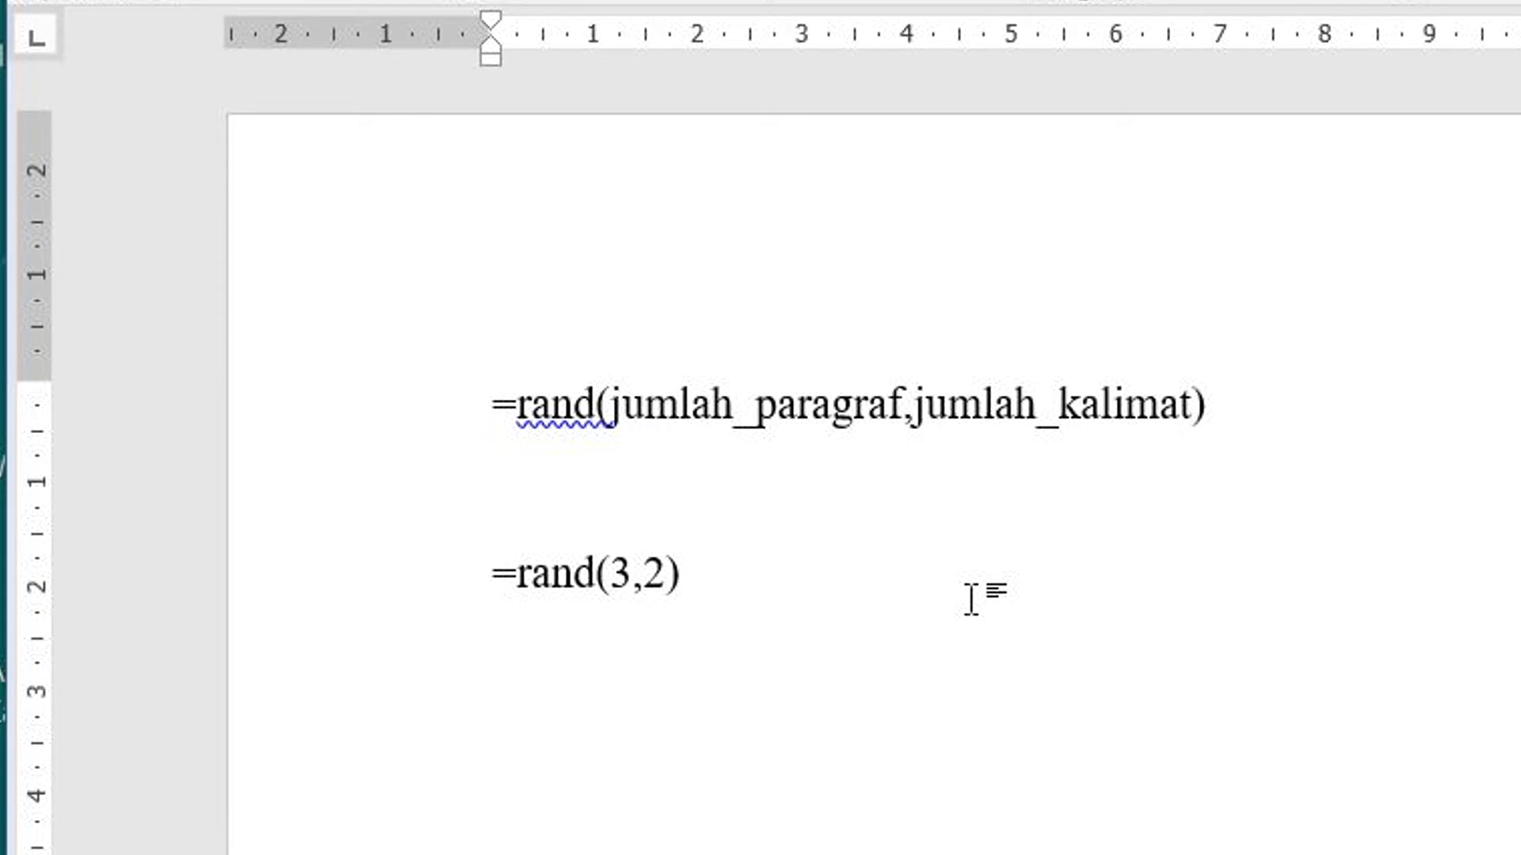
key("Return")
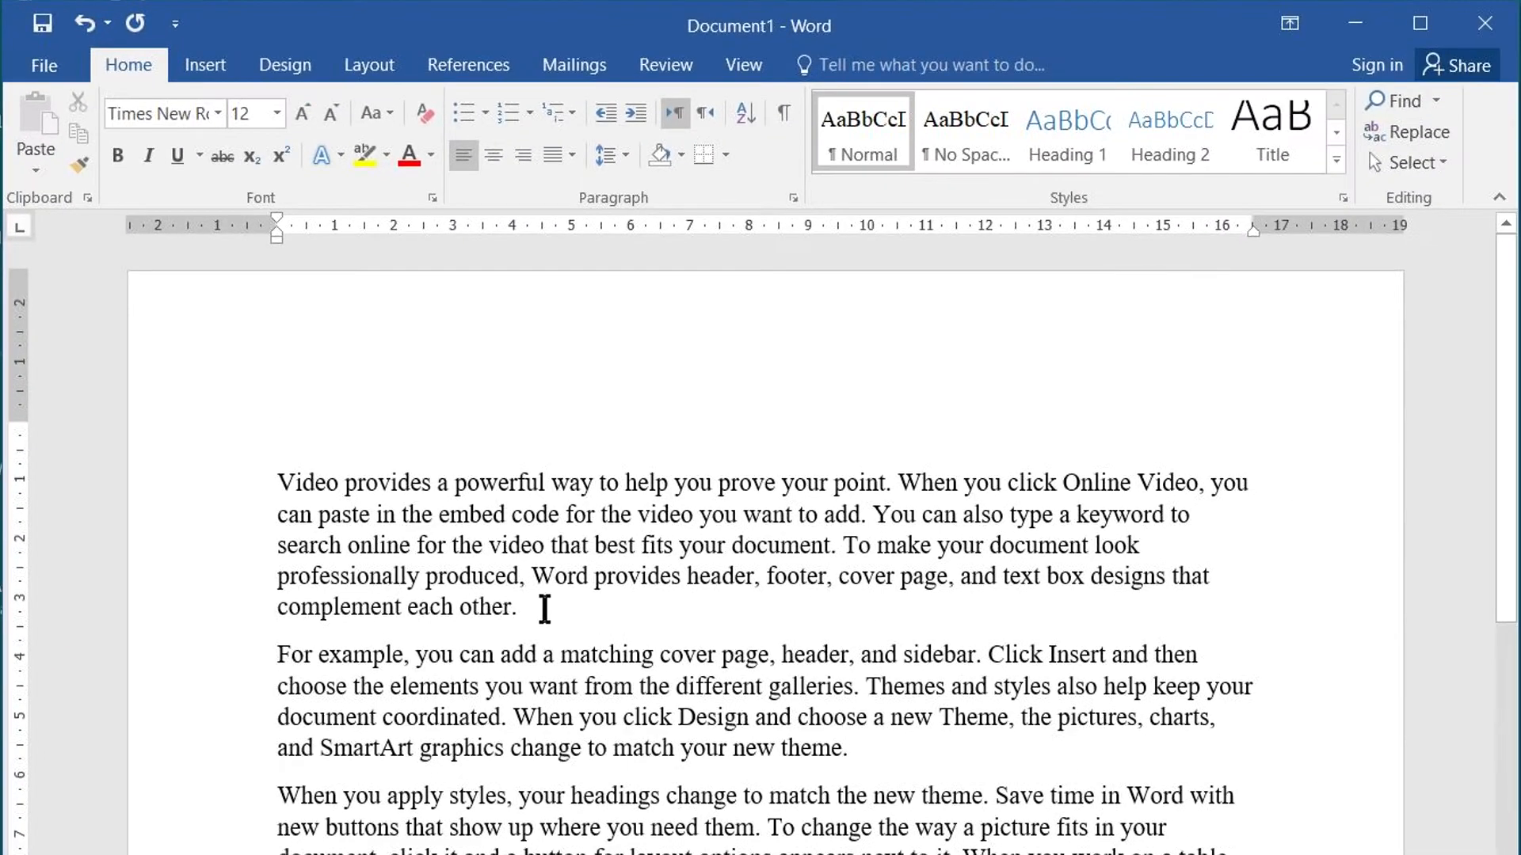
- Format the whole first paragraph in Arial at 16 pt
left_click_drag(544, 608, 279, 485)
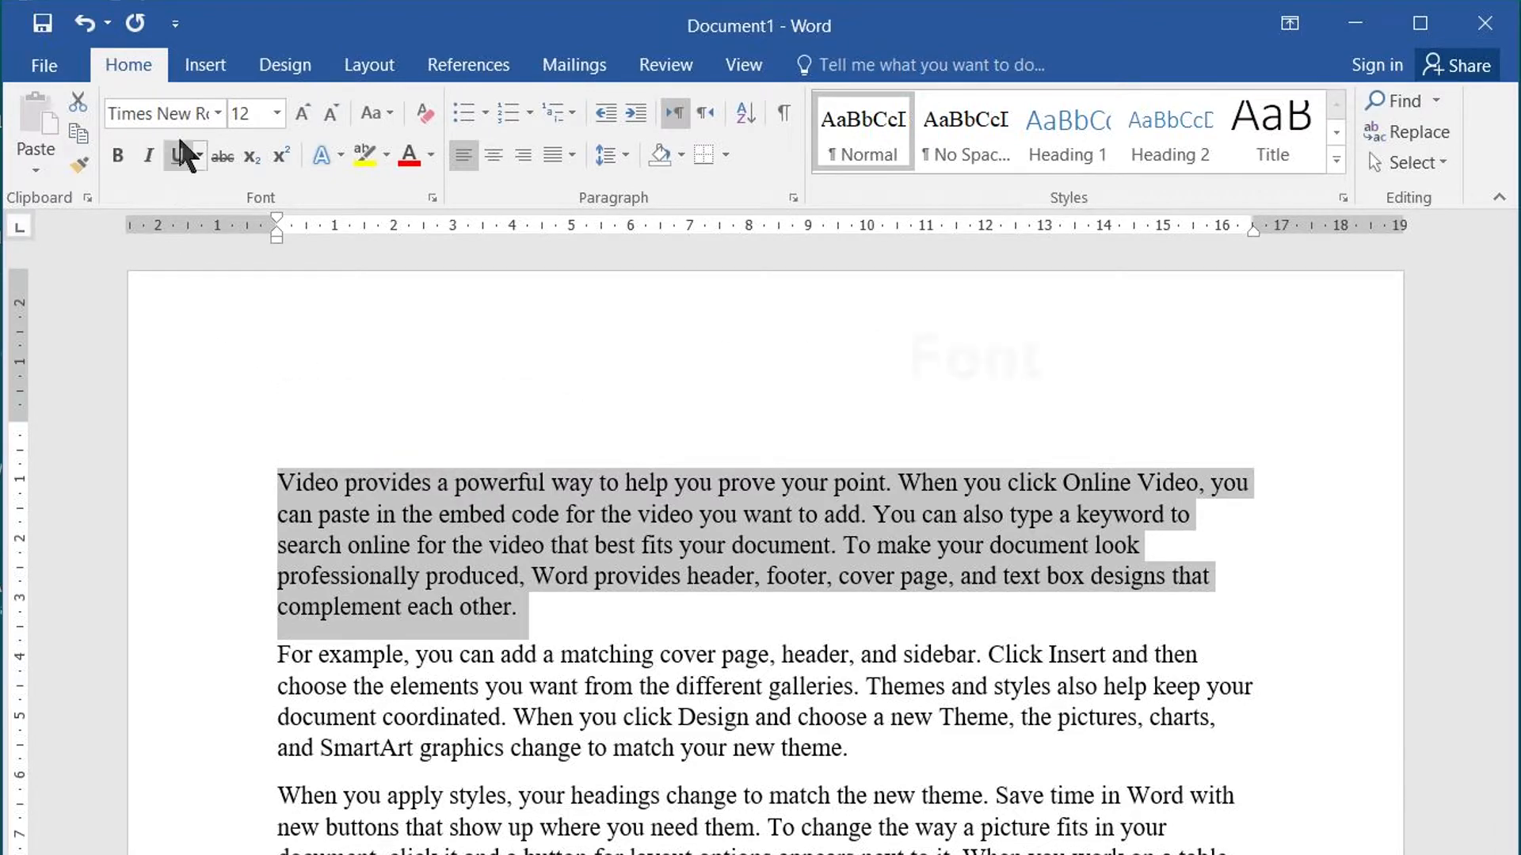
left_click(218, 115)
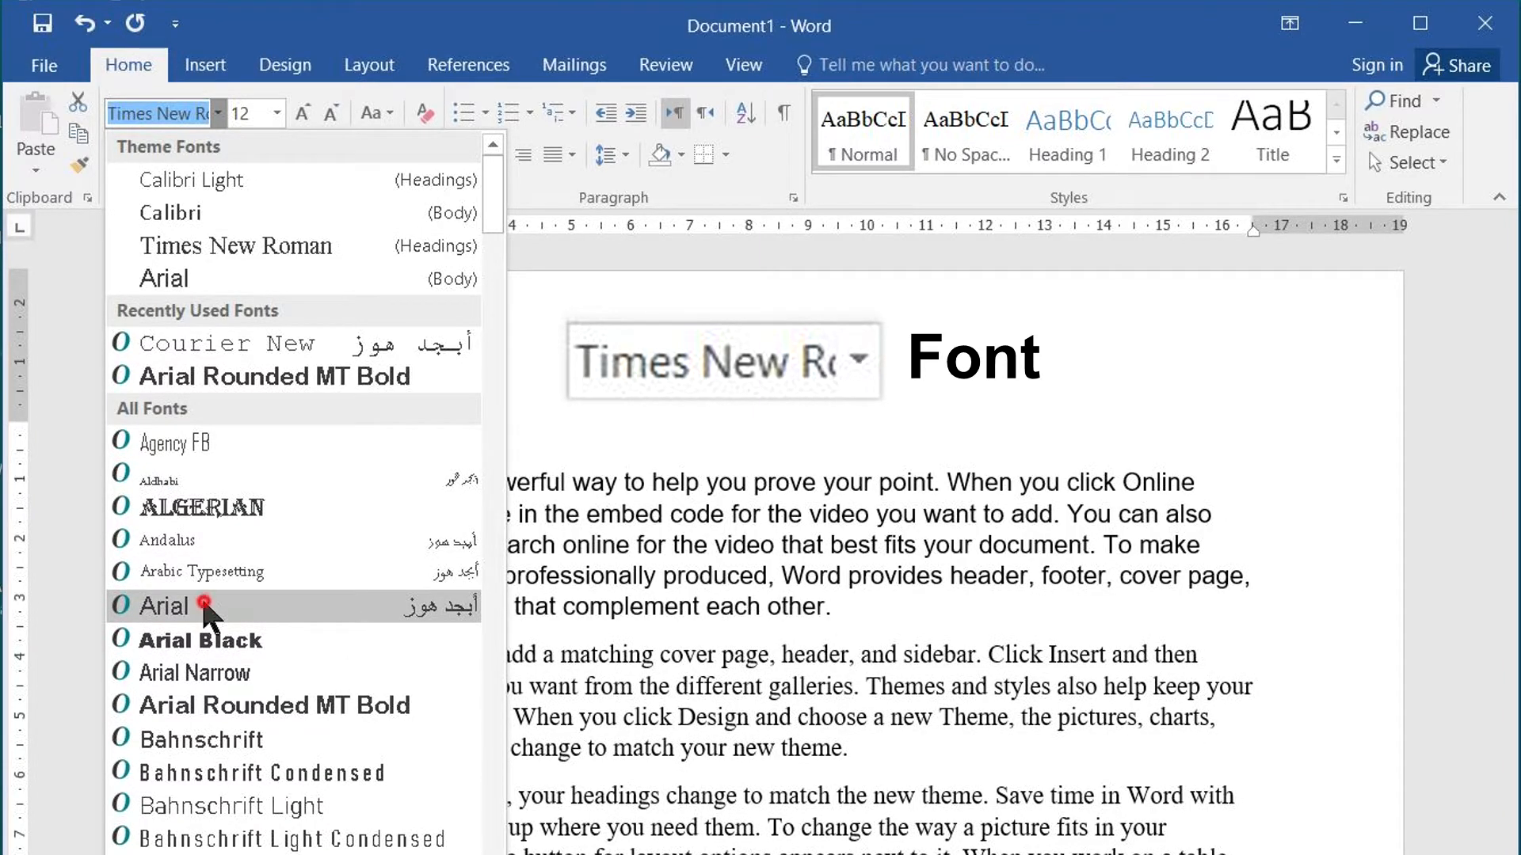
left_click(204, 605)
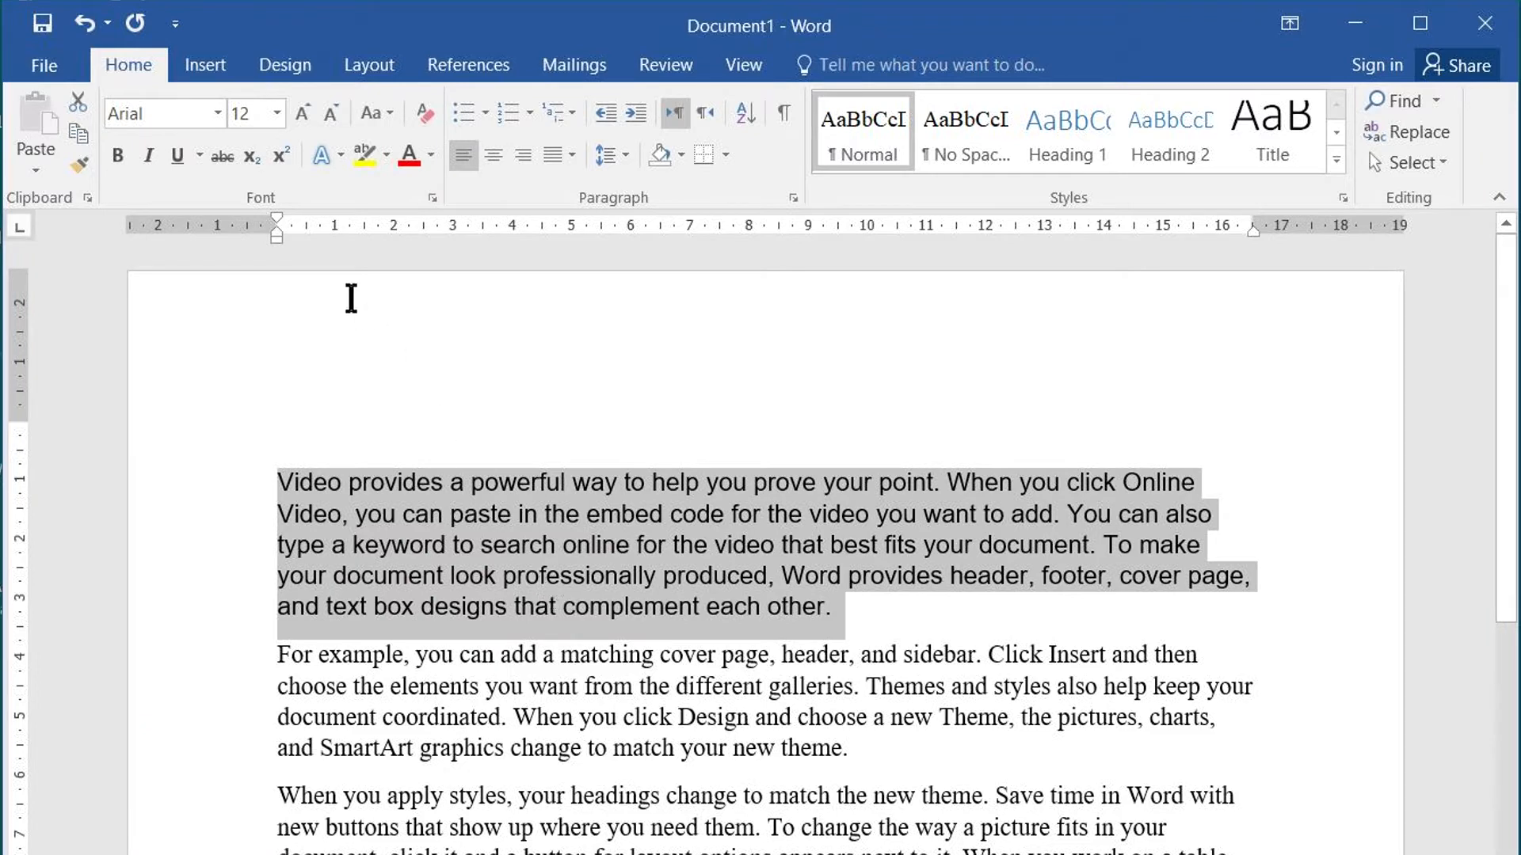
left_click(276, 113)
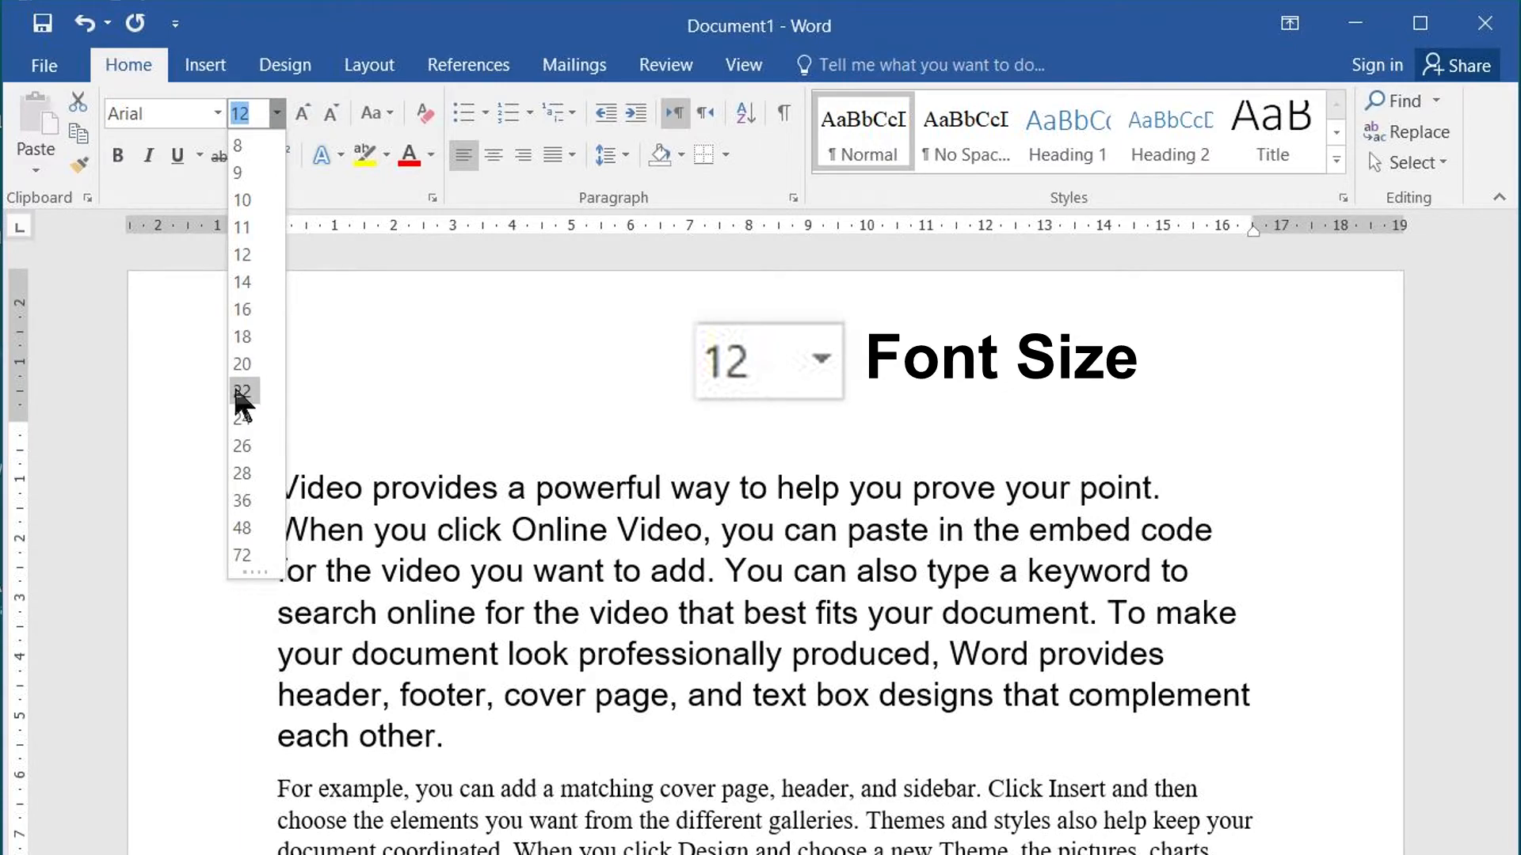
left_click(239, 309)
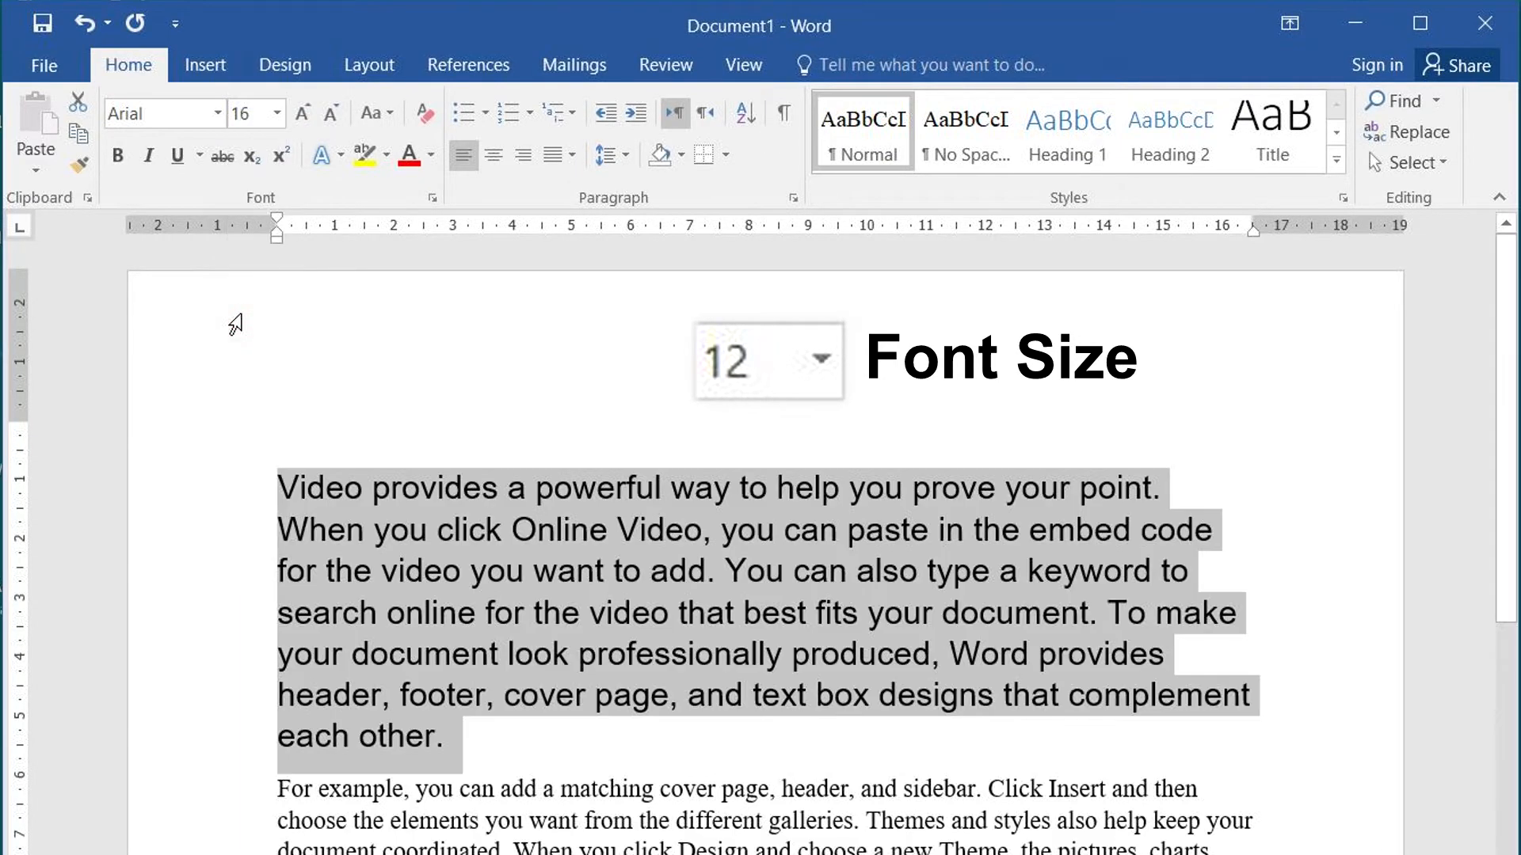
- Increase the first paragraph's font size stepwise to 20 pt and decrease it stepwise back to 16 pt
left_click(303, 113)
left_click(303, 113)
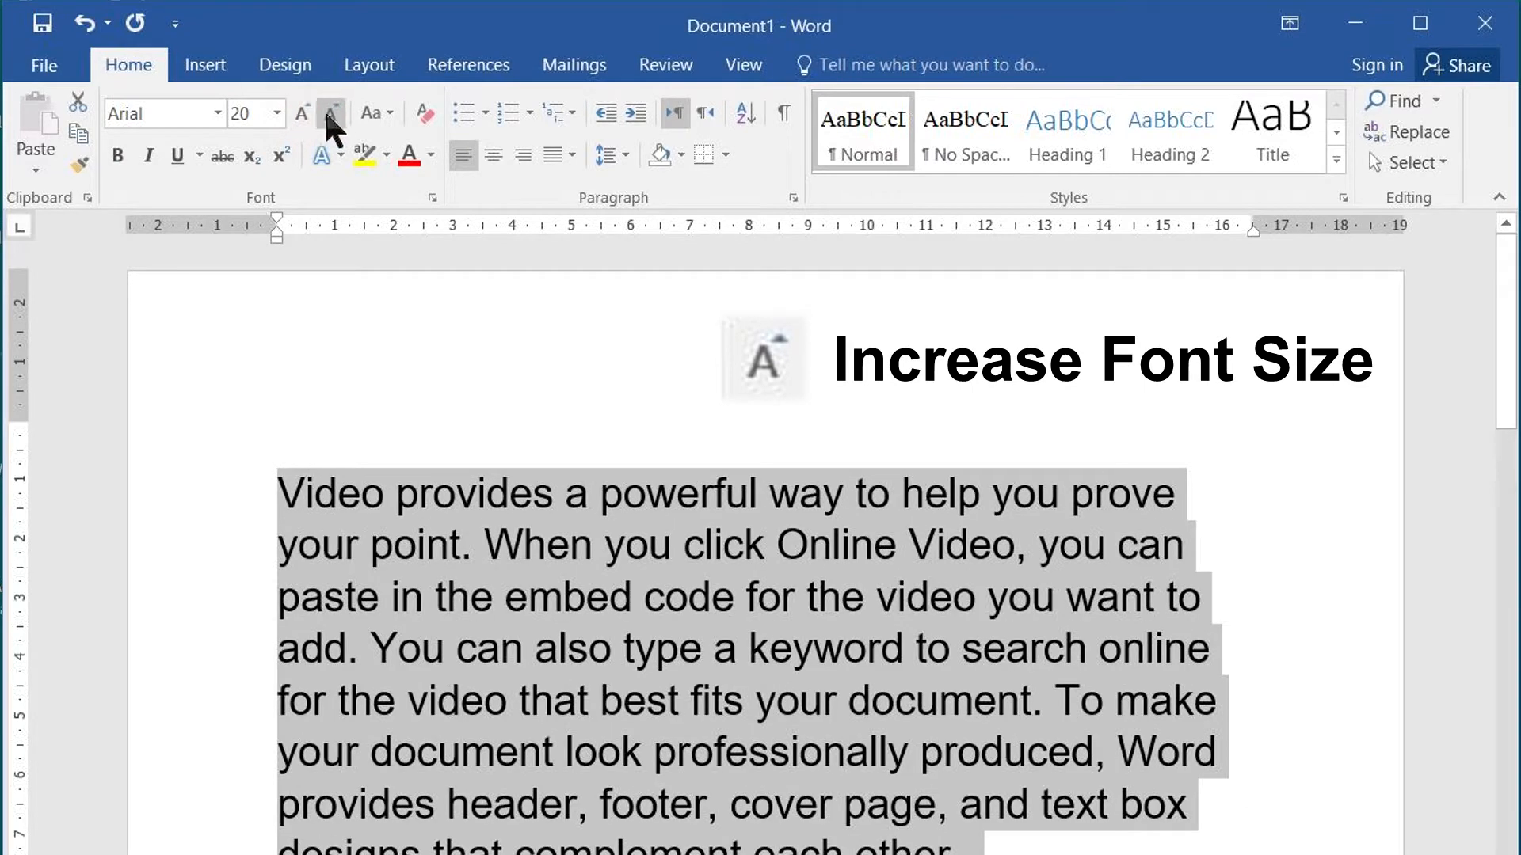
left_click(333, 110)
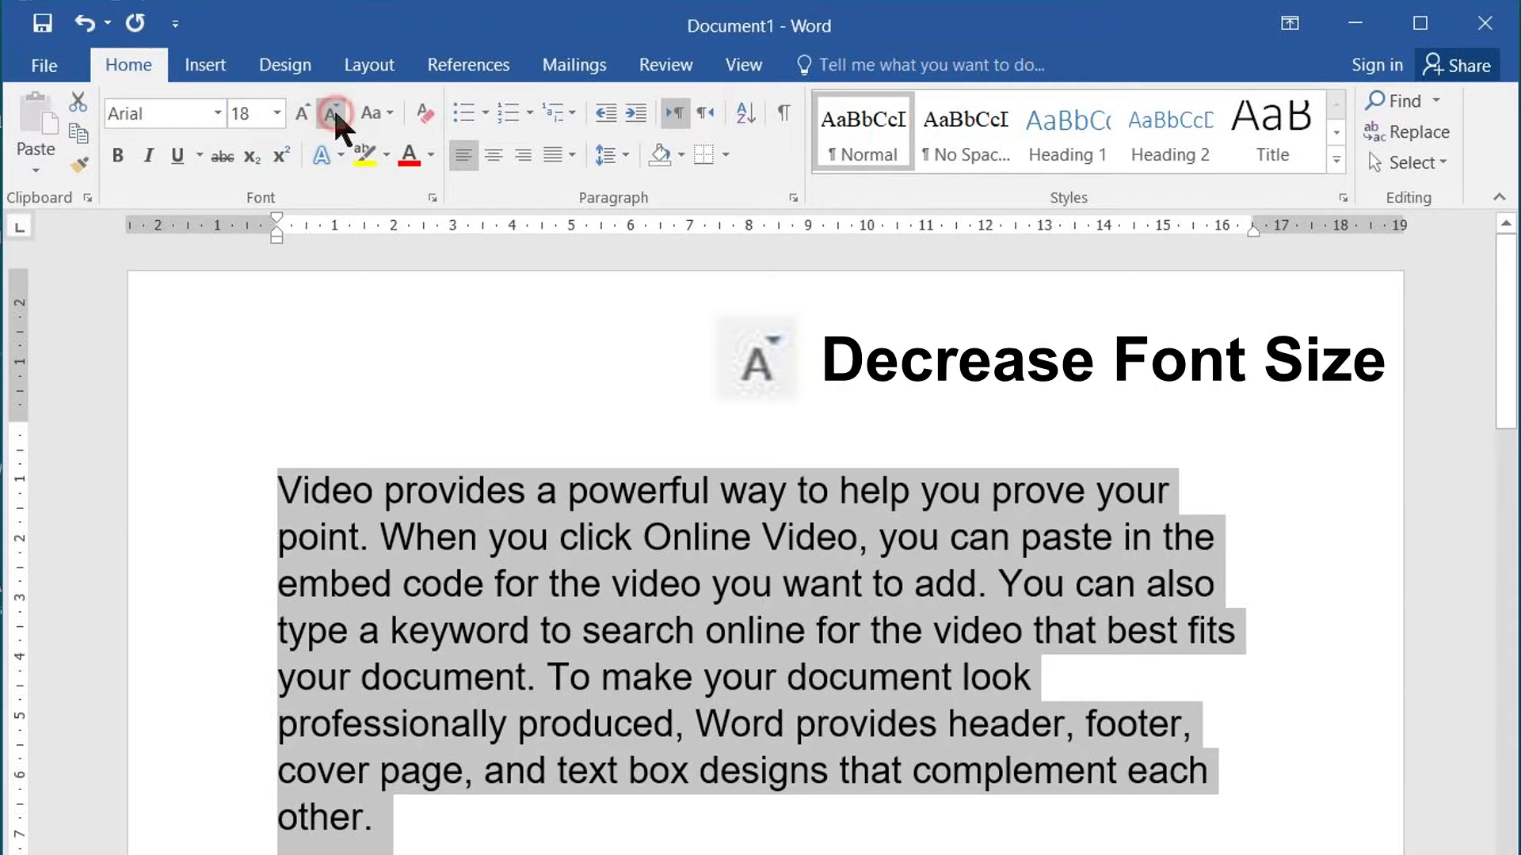
left_click(332, 111)
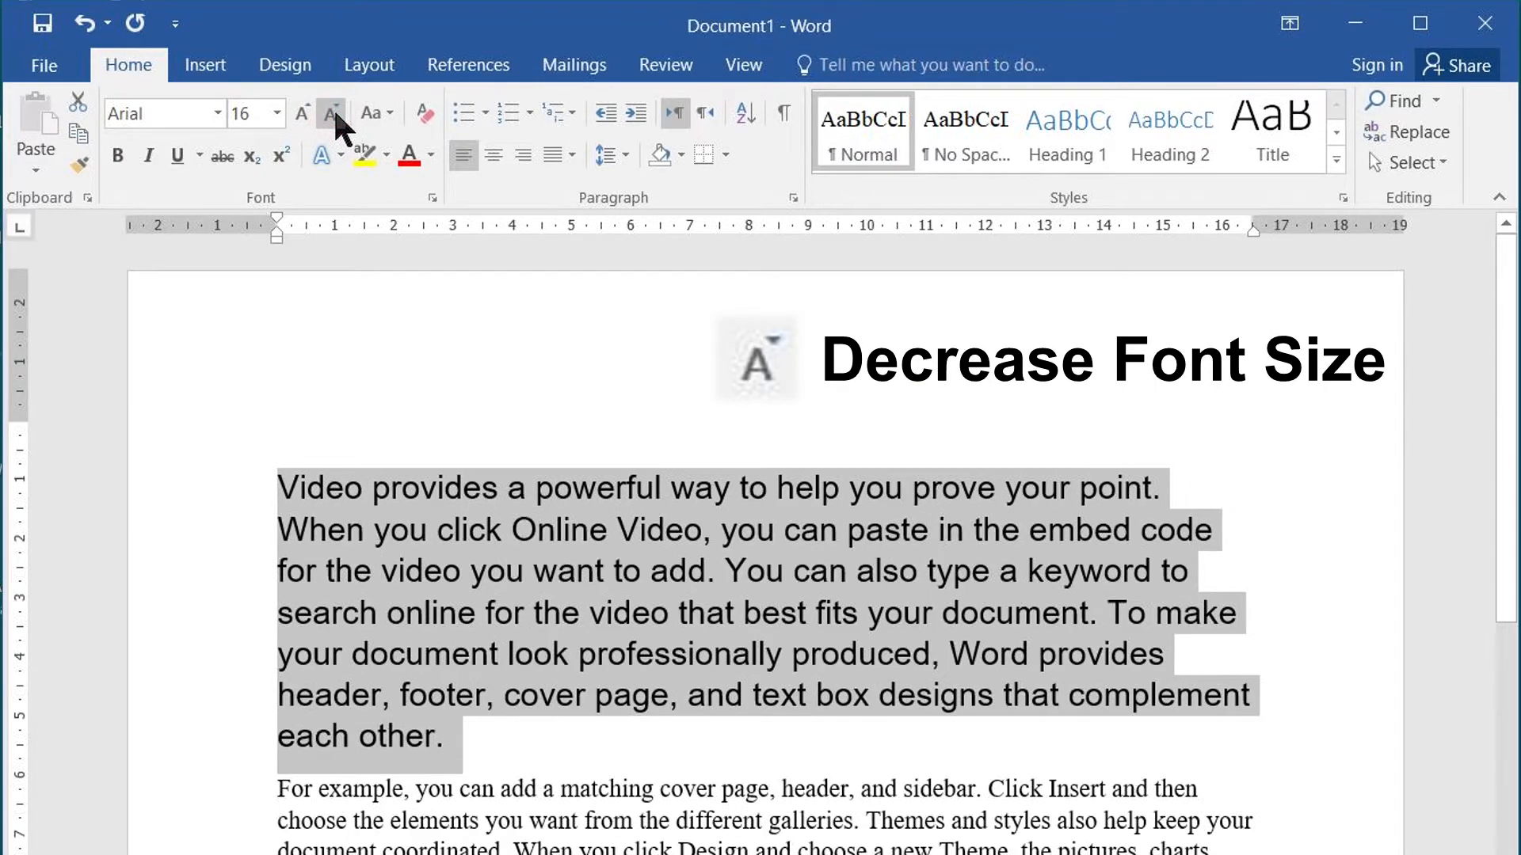
- Change the case of the first paragraph to Sentence case, followed by lowercase
left_click(389, 116)
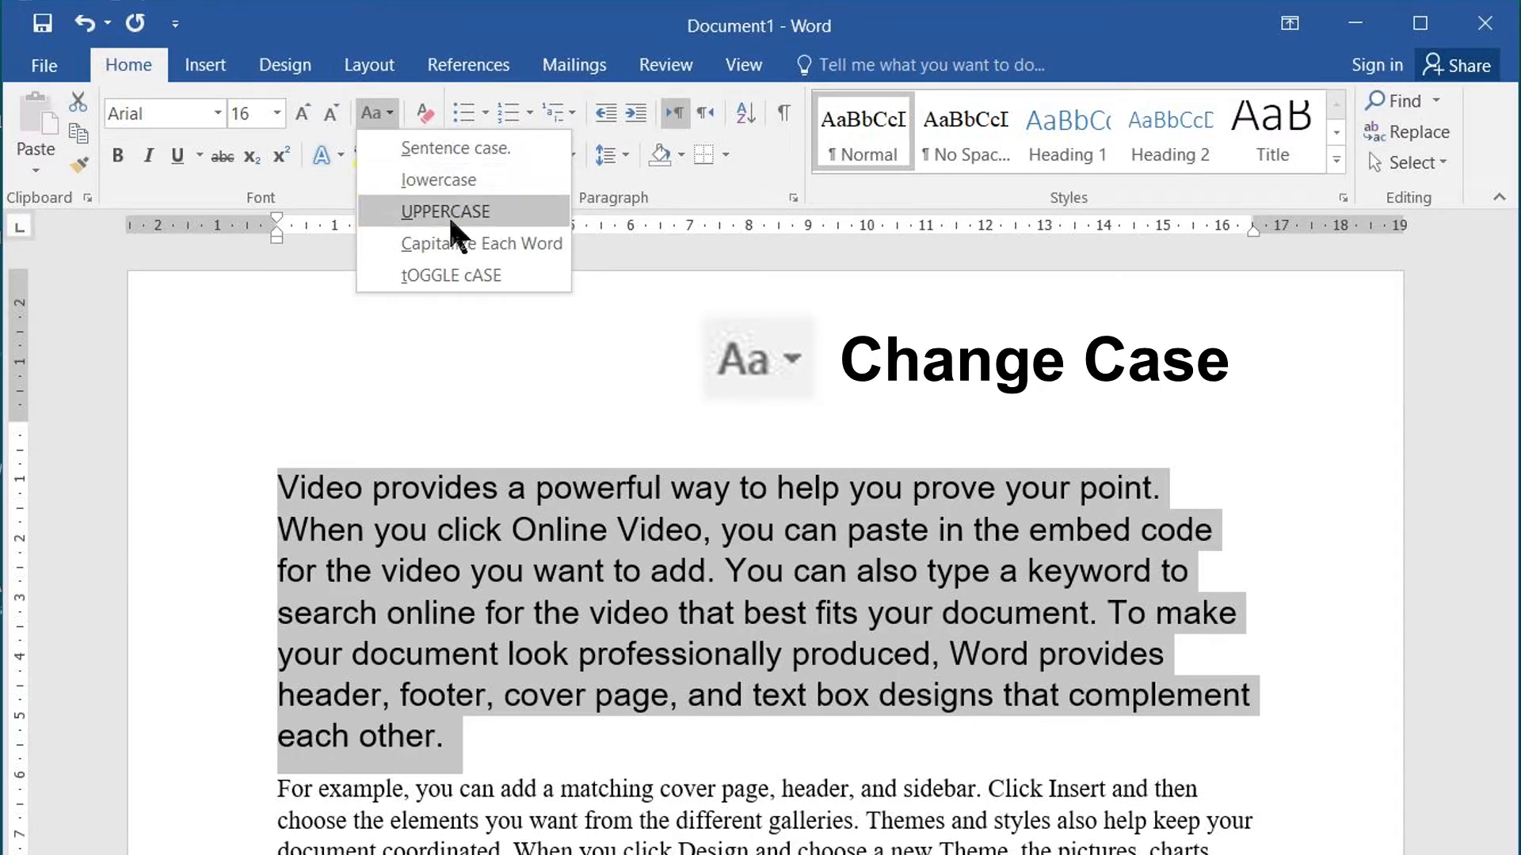
left_click(446, 150)
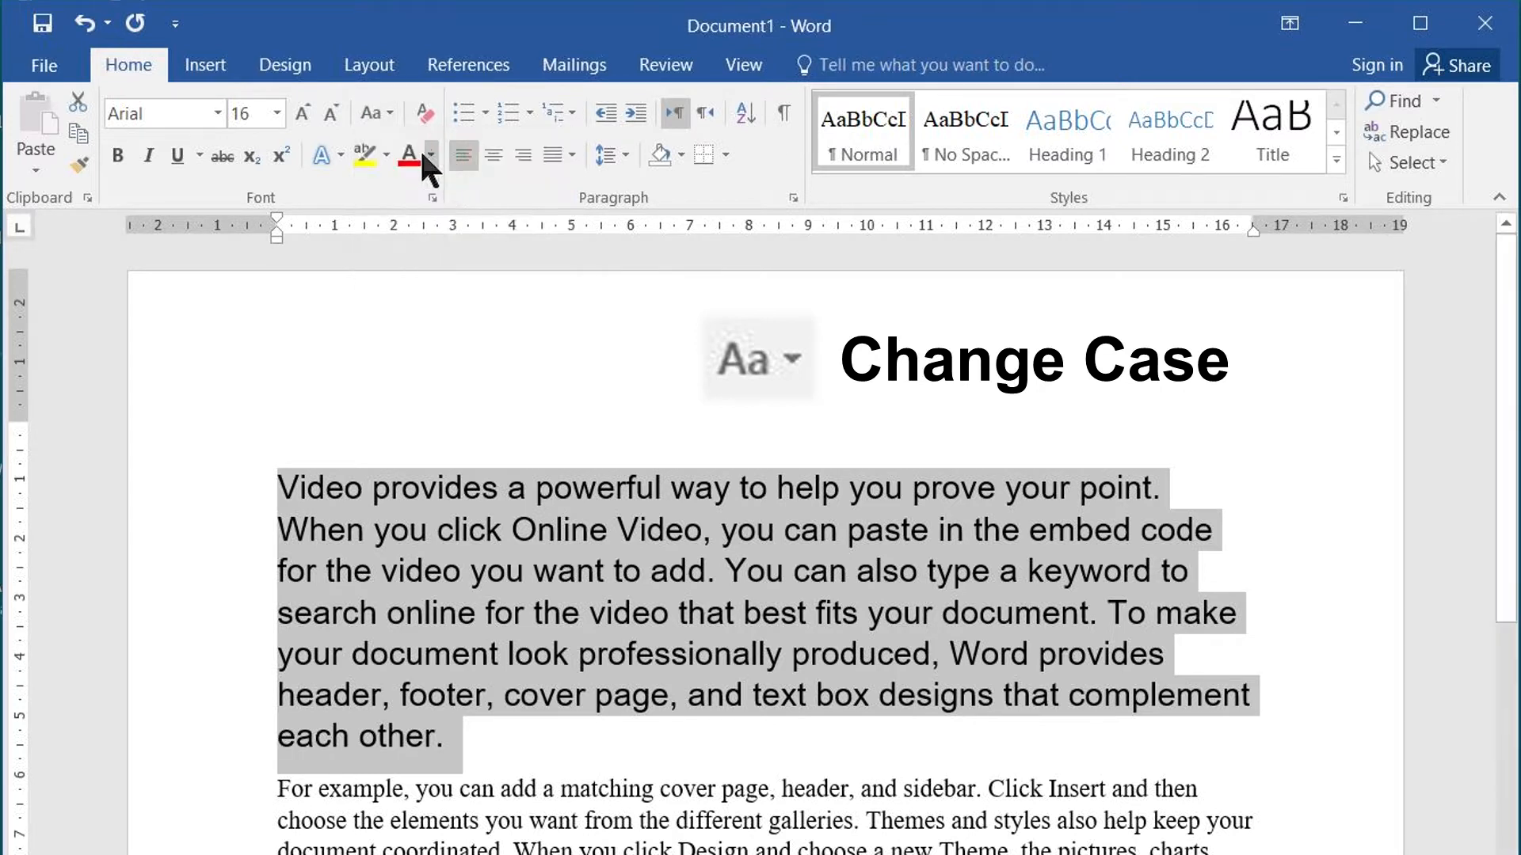
left_click(379, 115)
left_click(417, 181)
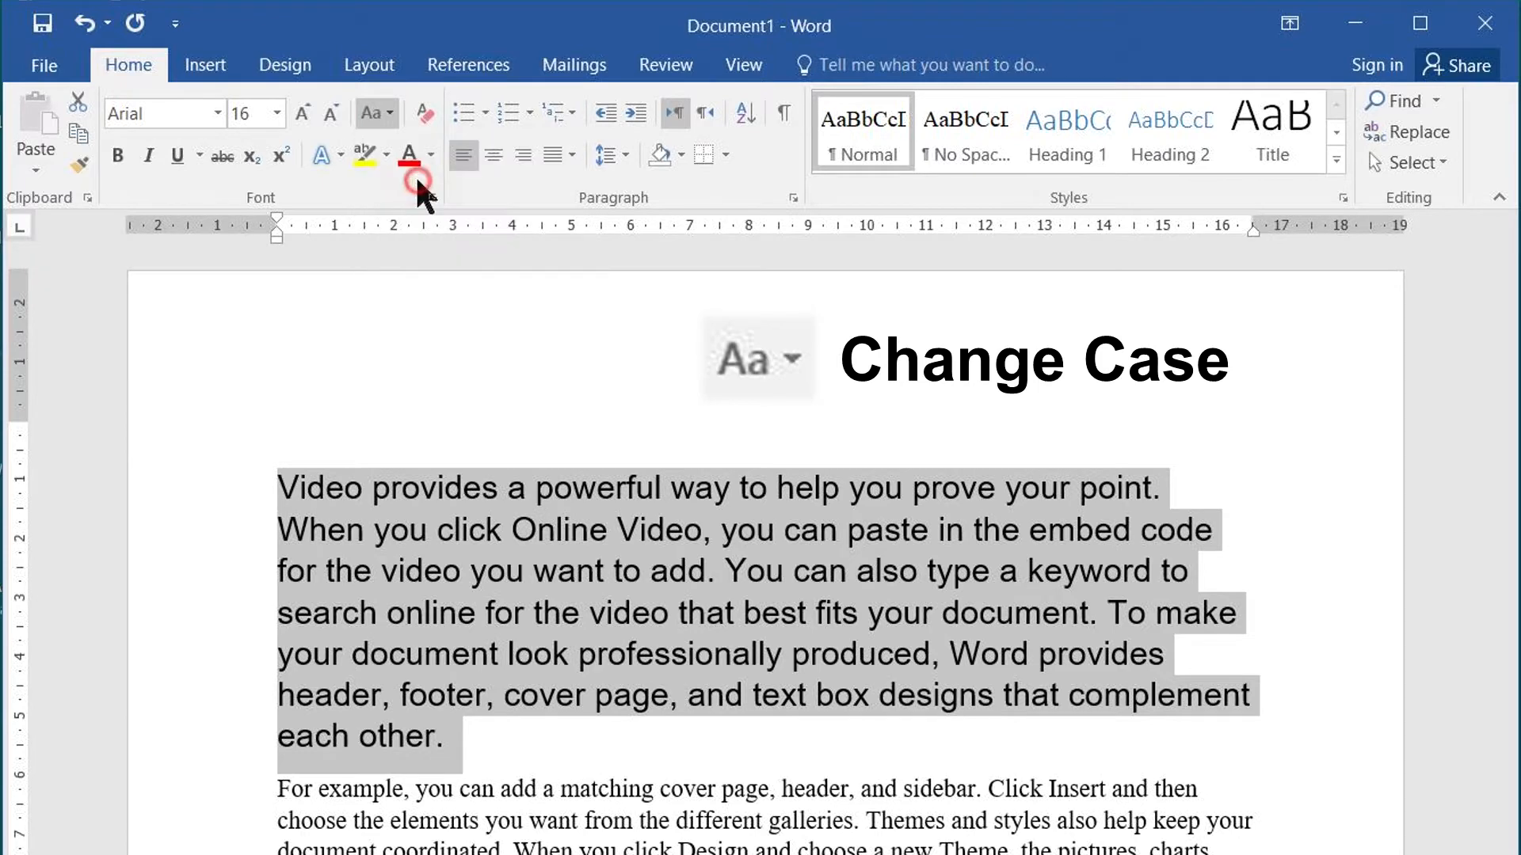
- Change the first paragraph to UPPERCASE, followed by Capitalize Each Word
left_click(379, 115)
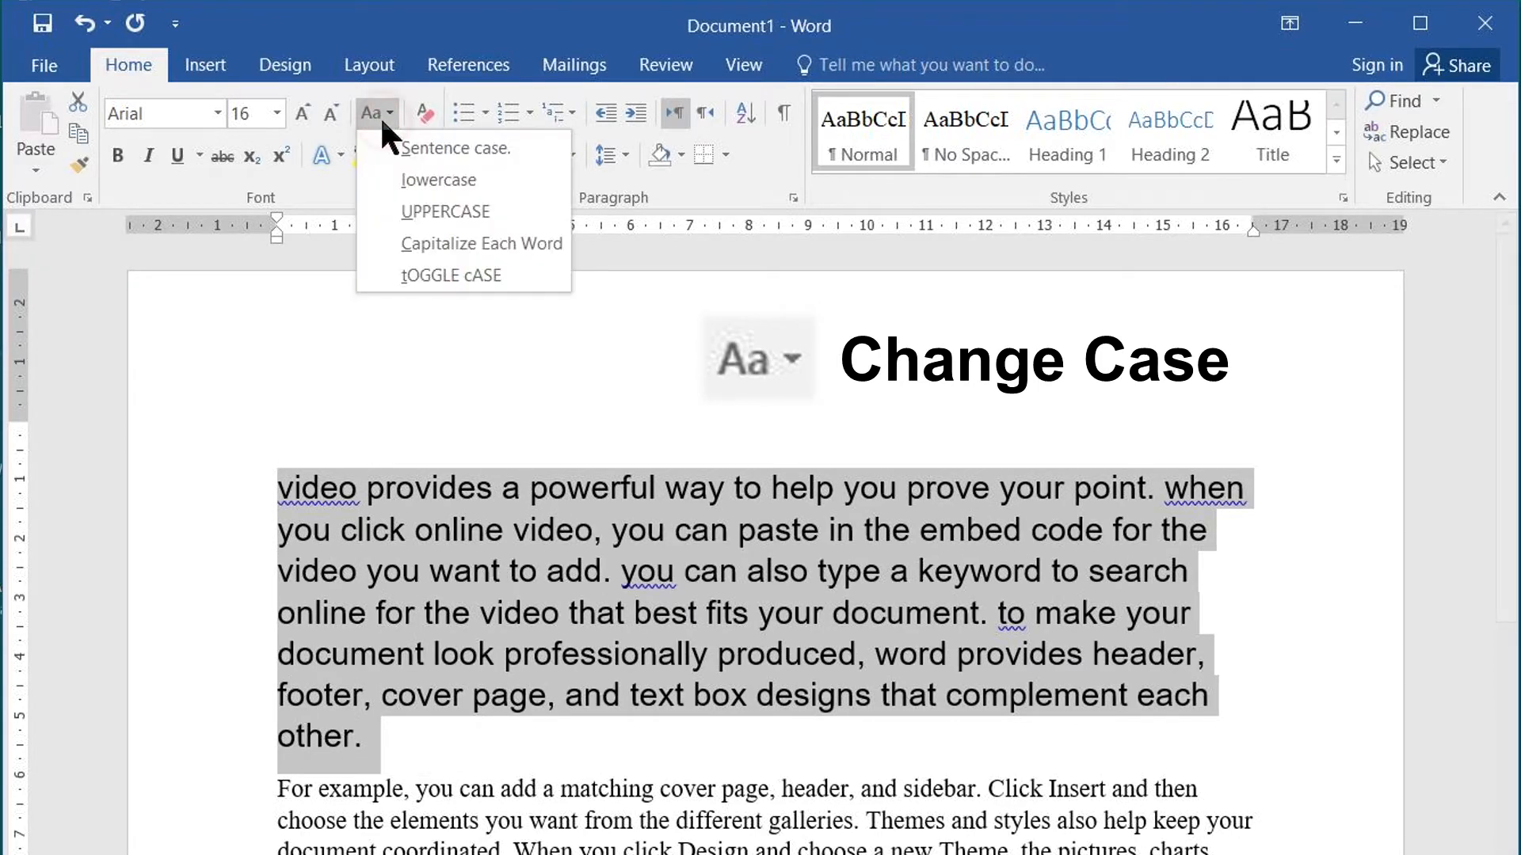
left_click(416, 211)
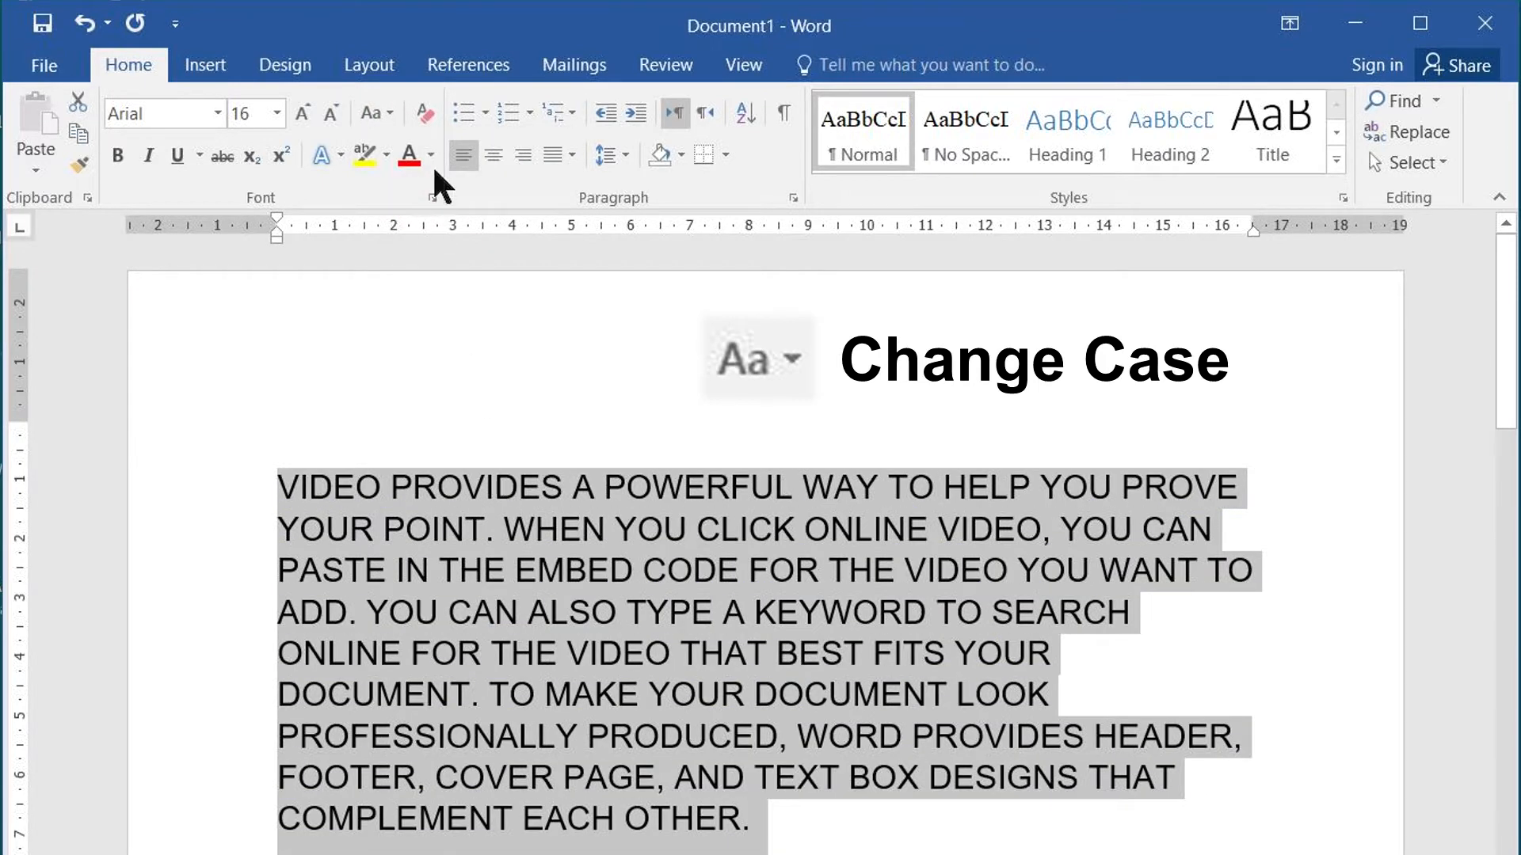
left_click(389, 113)
left_click(416, 247)
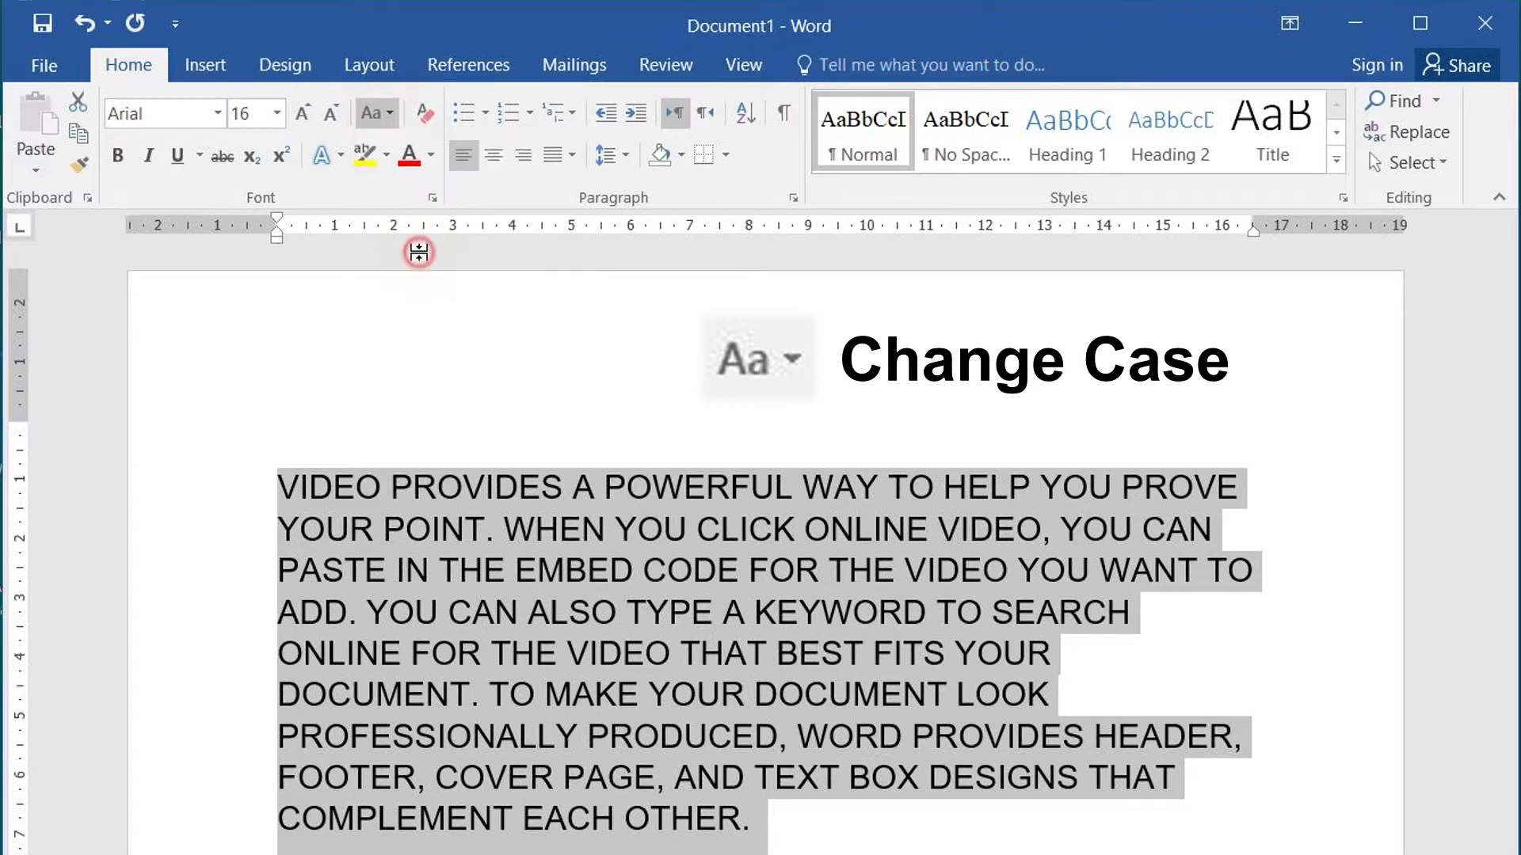
- Try tOGGLE cASE on the first paragraph and set its case back to Sentence case
left_click(375, 113)
left_click(410, 276)
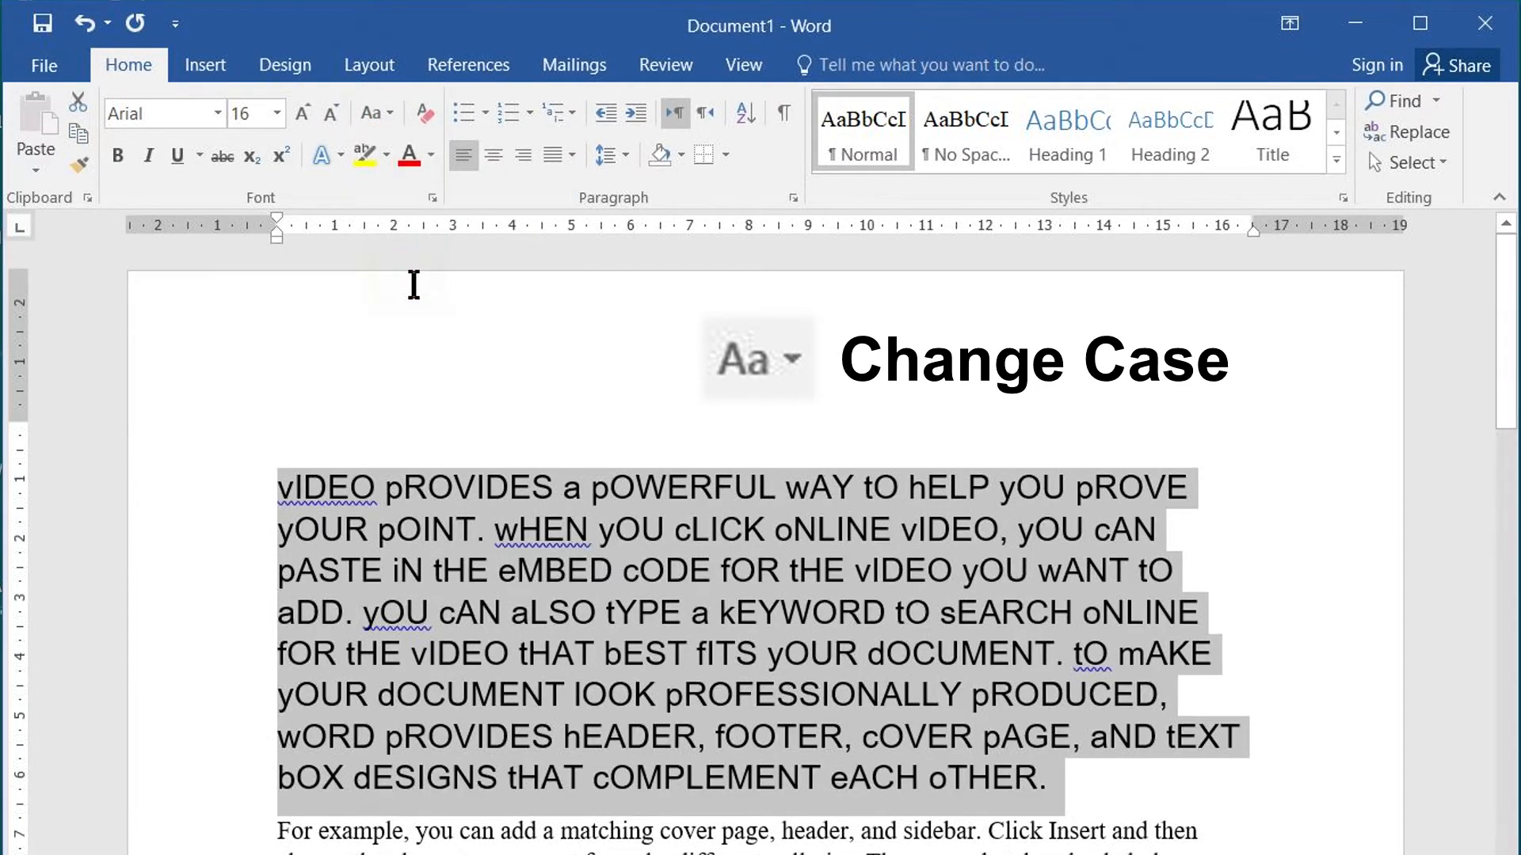
left_click(371, 111)
left_click(389, 150)
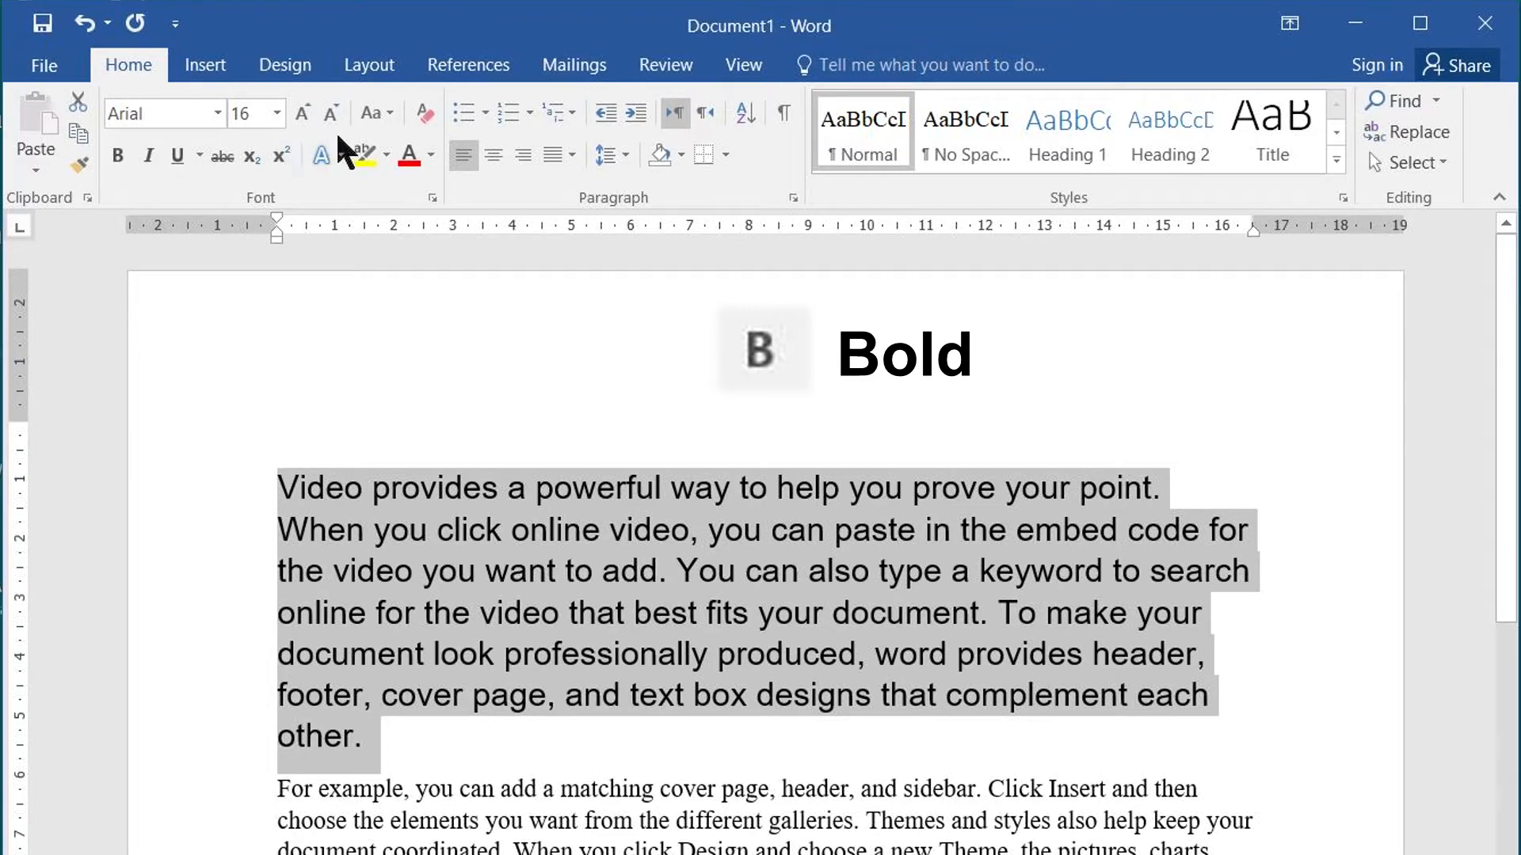
- Turn bold on and off for the first paragraph, and do the same with italic
left_click(117, 156)
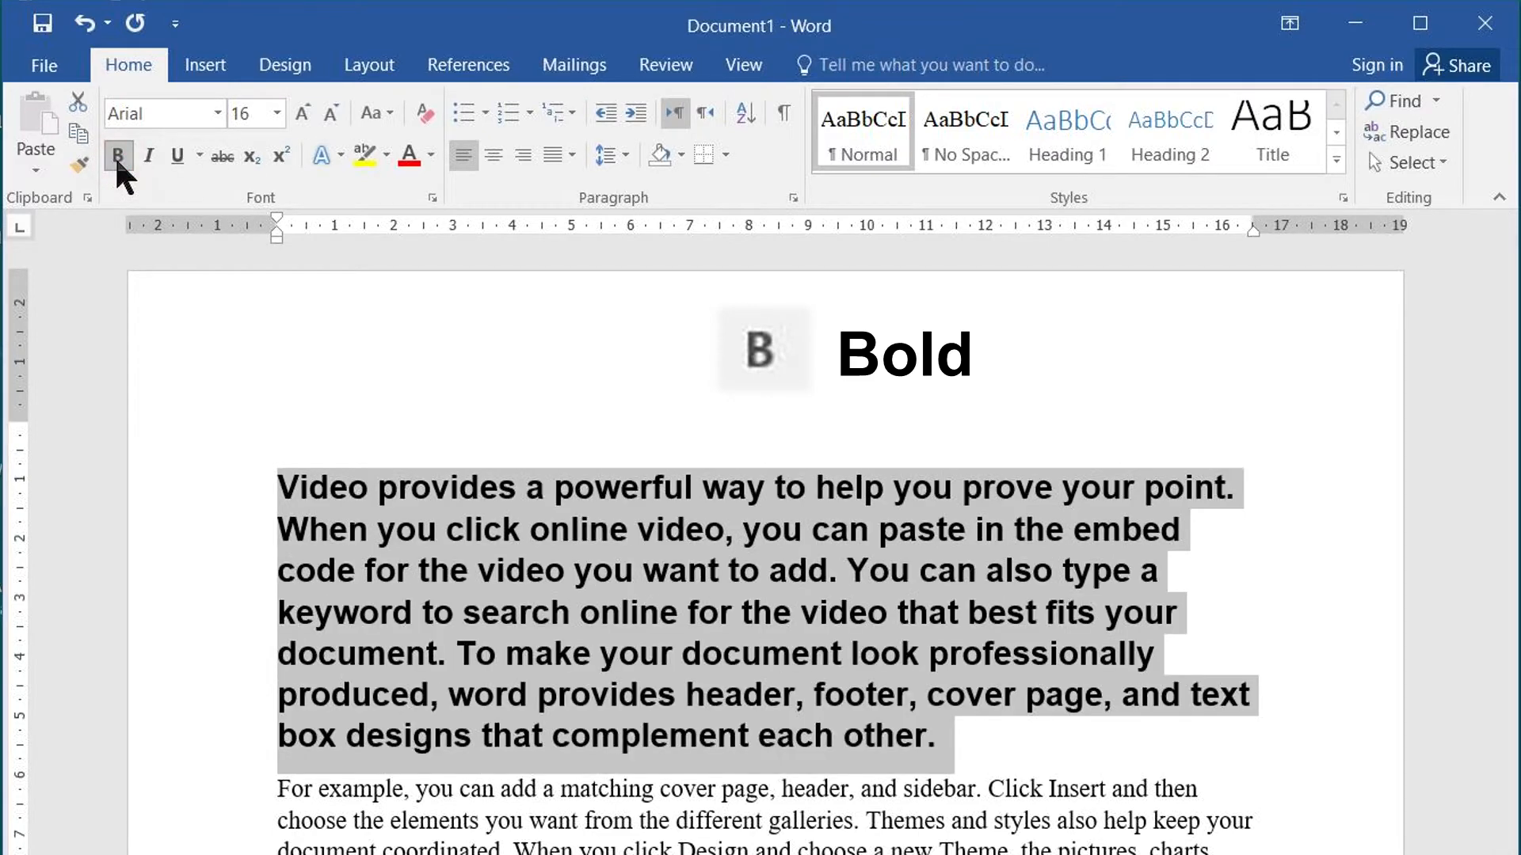
left_click(115, 156)
left_click(151, 154)
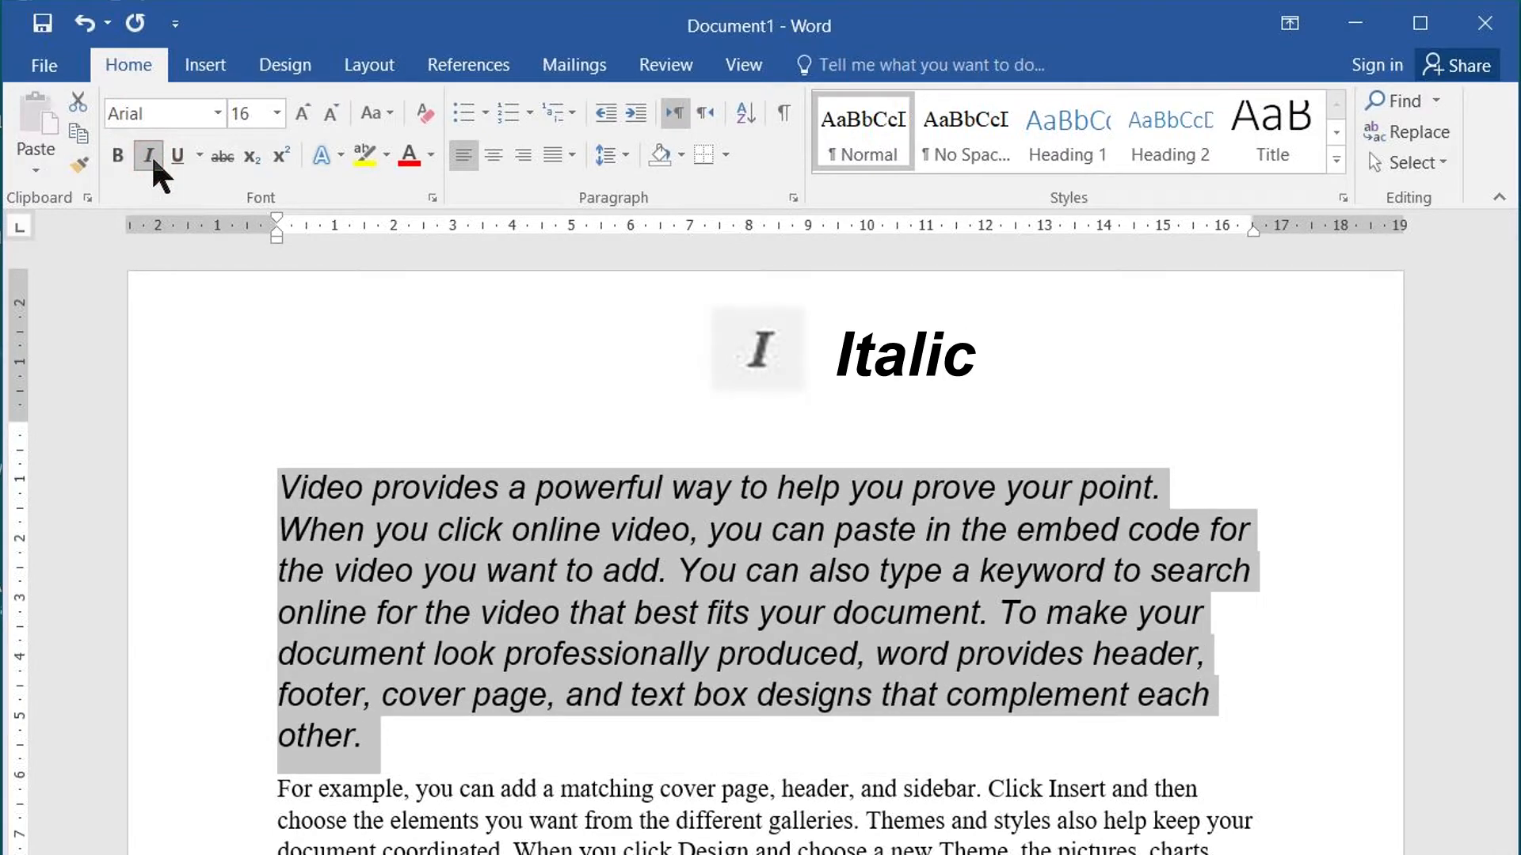
left_click(150, 154)
- Turn underline on and off for the first paragraph and browse the extra underline styles in the Font dialog
left_click(177, 155)
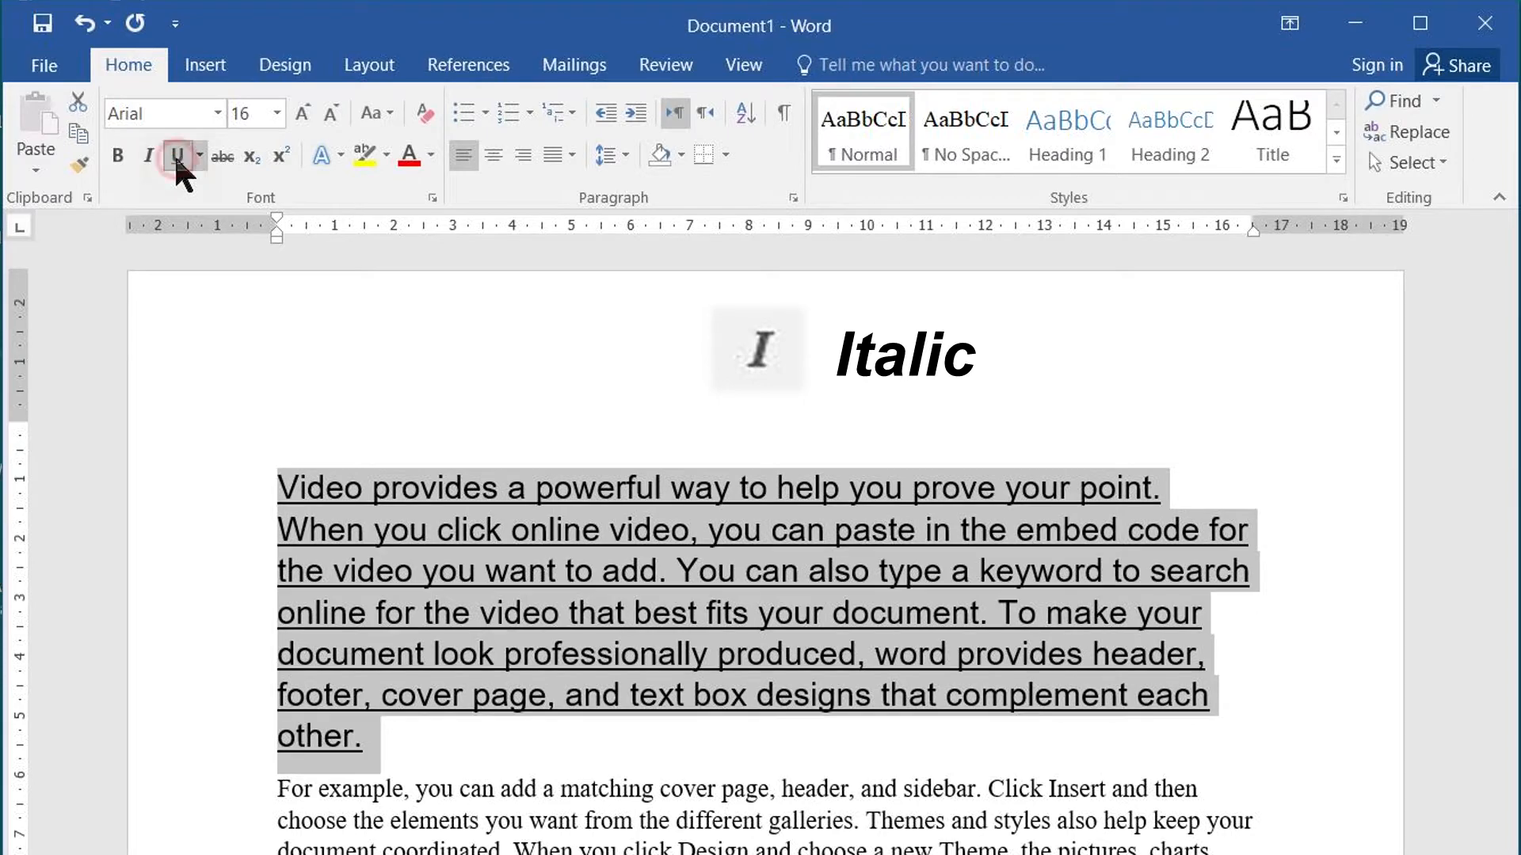
left_click(176, 156)
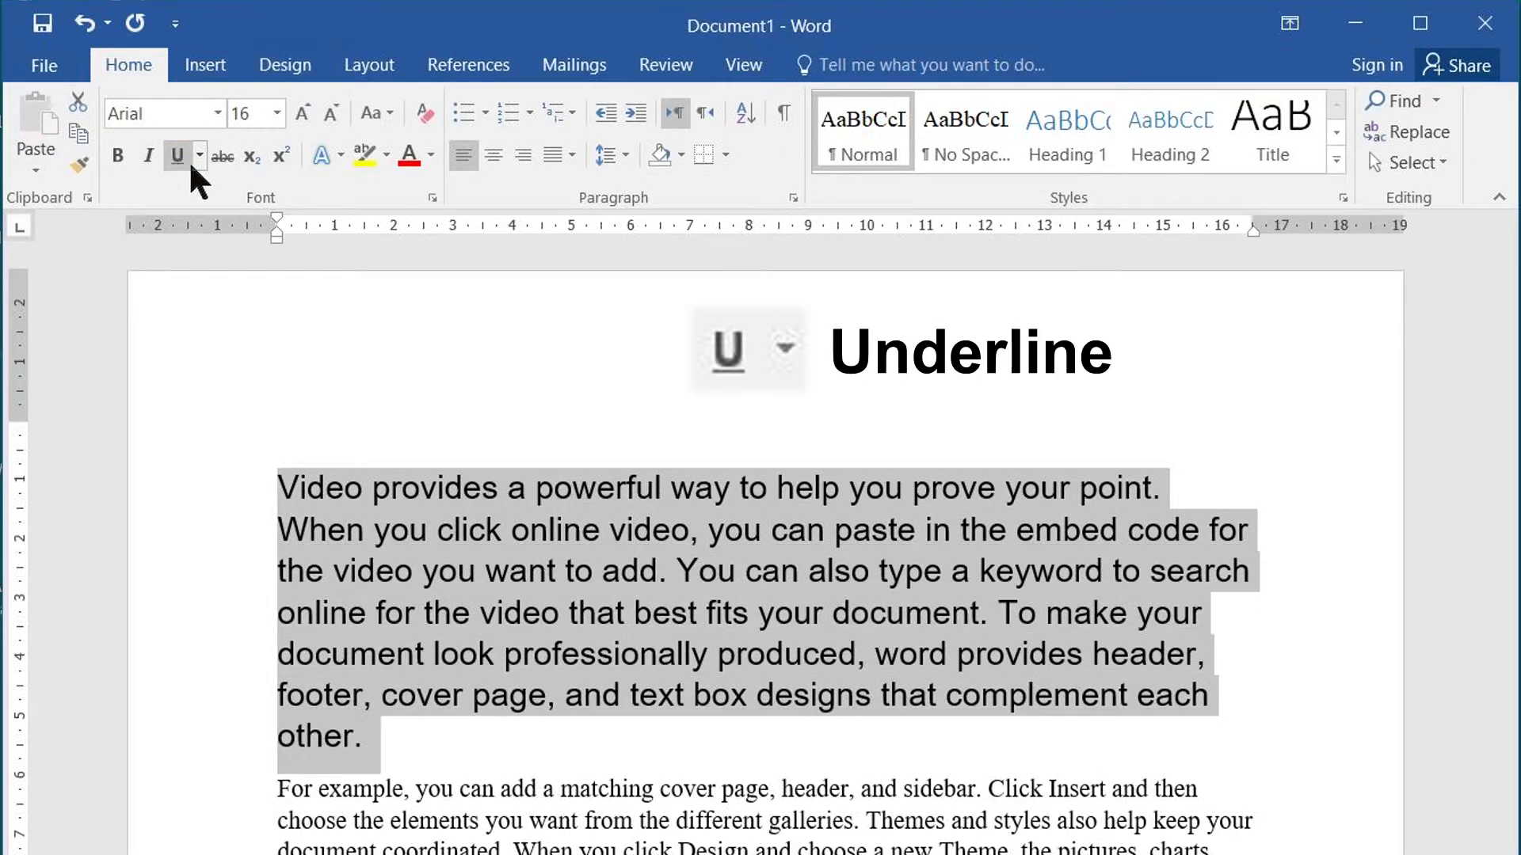
left_click(199, 155)
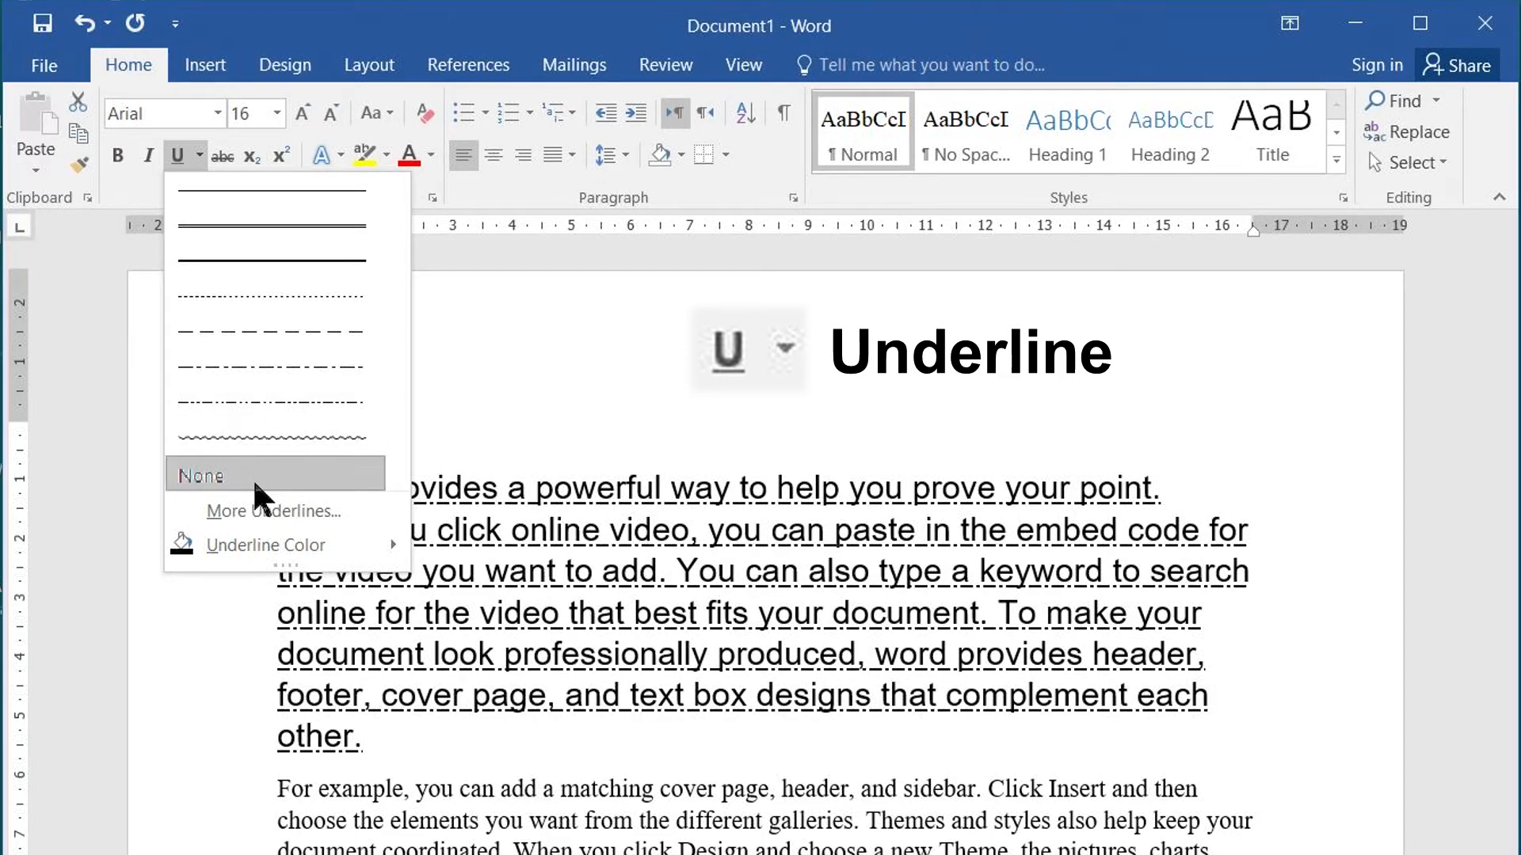
left_click(293, 509)
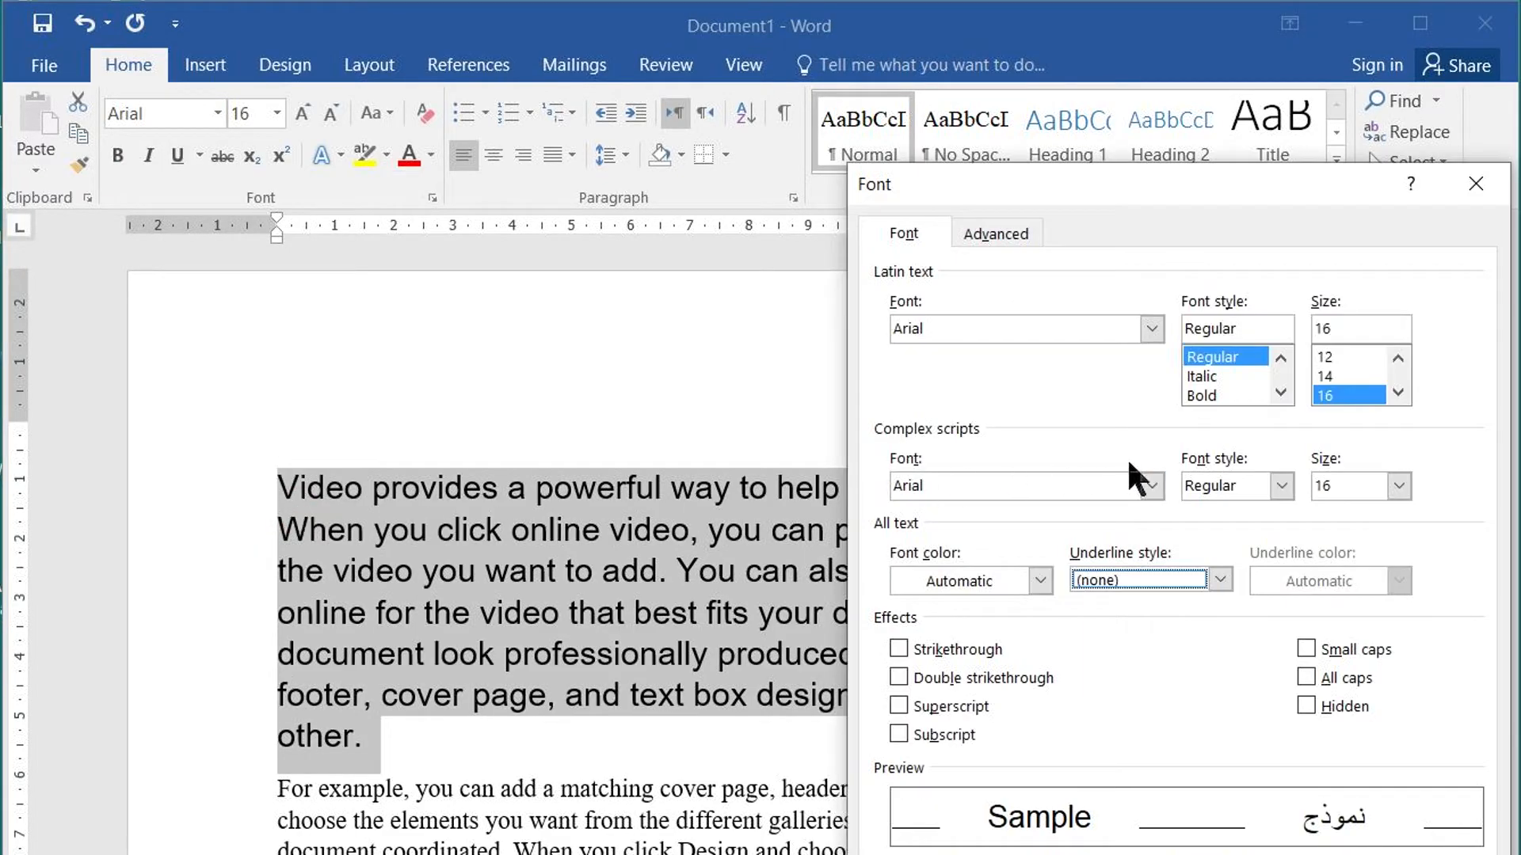
left_click(1212, 580)
left_click_drag(1226, 636, 1224, 705)
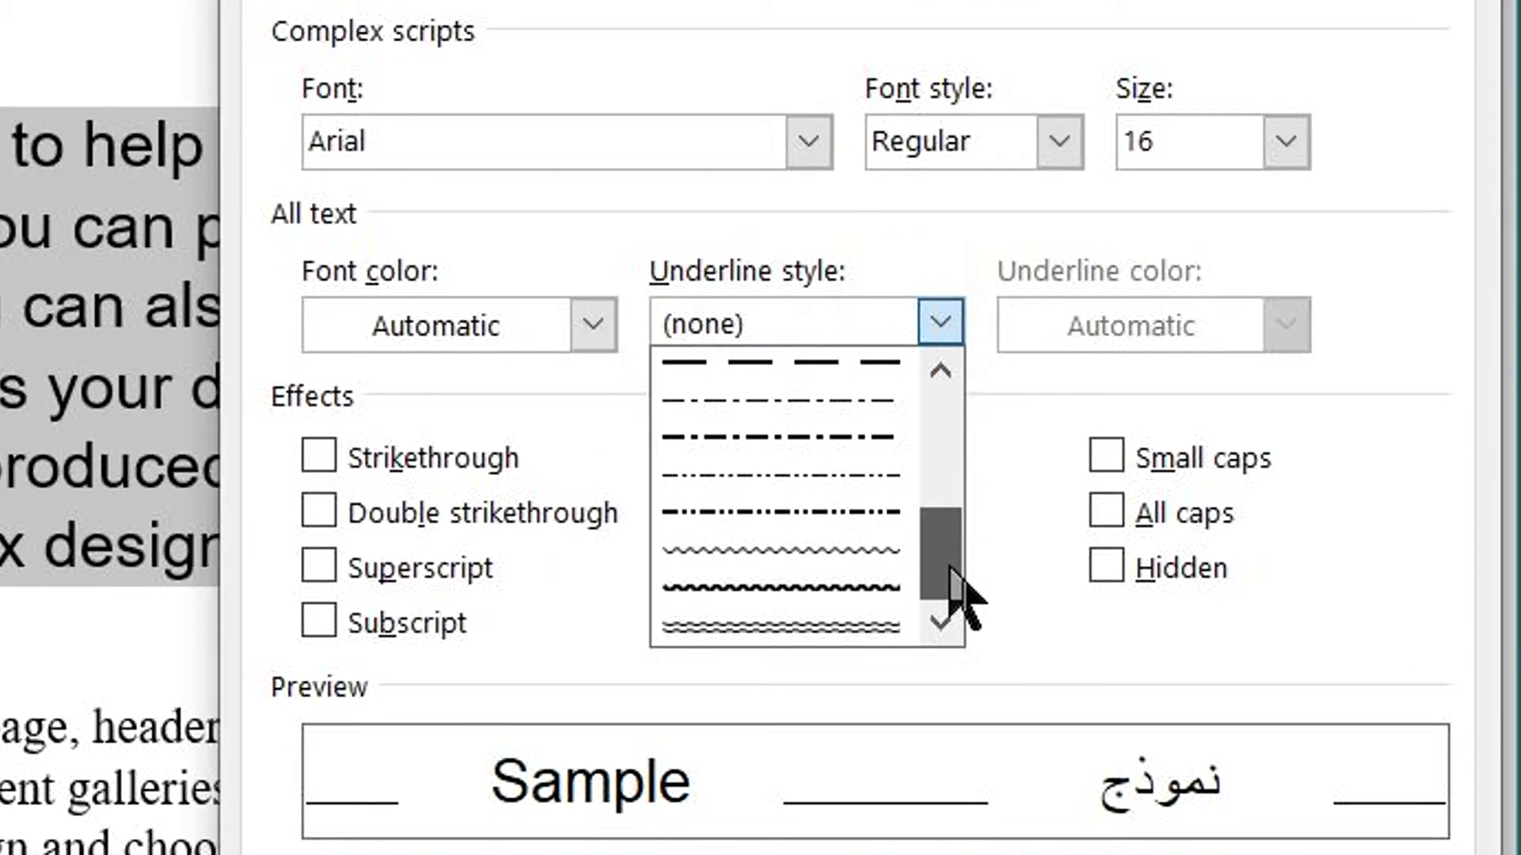
scroll(964, 632, "down", 2)
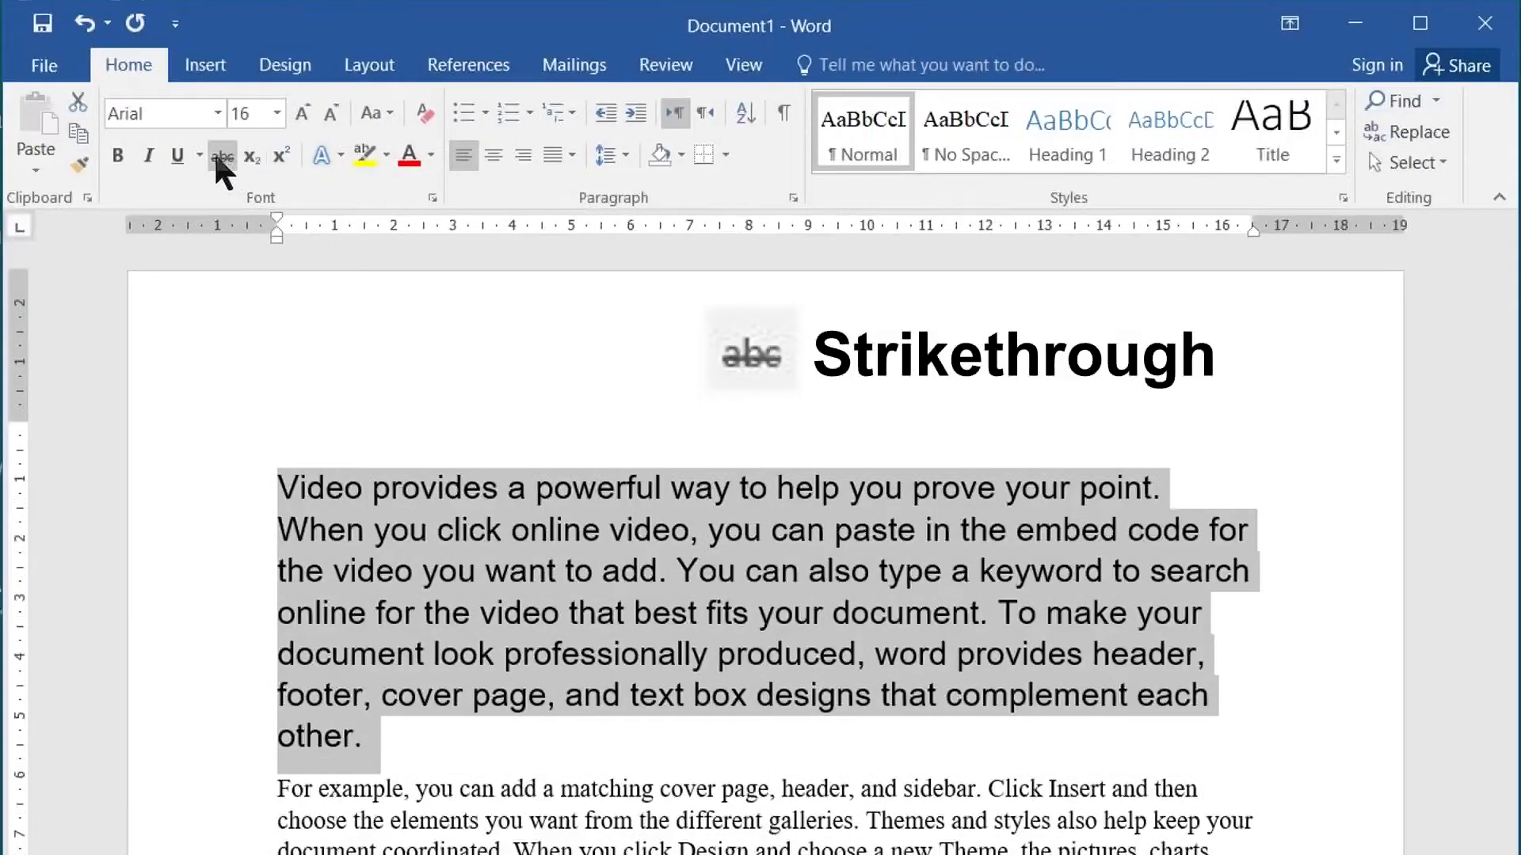
- Turn strikethrough on and off for the first paragraph
left_click(216, 151)
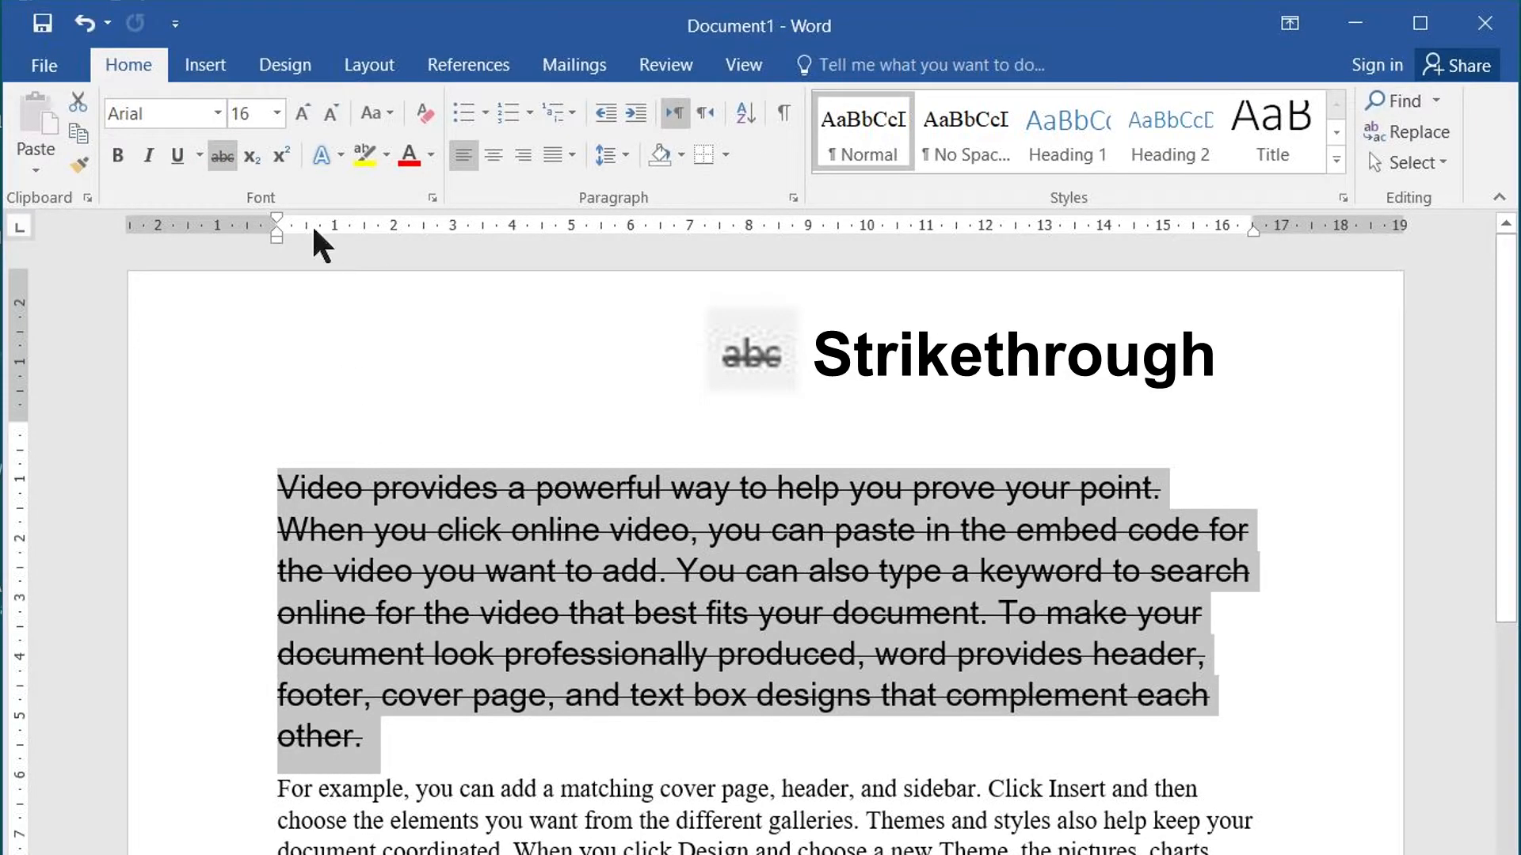
left_click(223, 157)
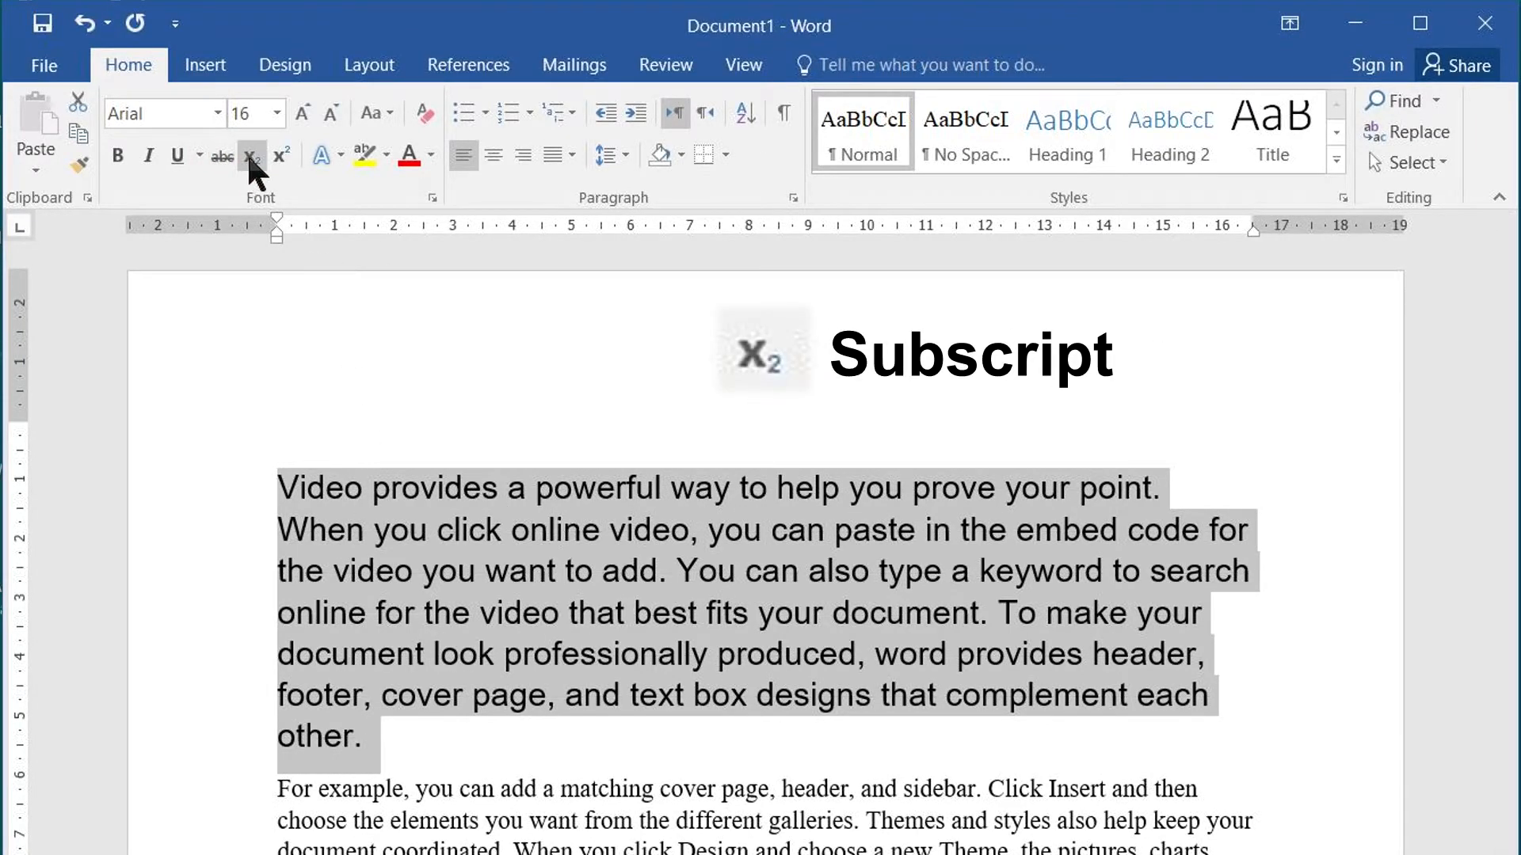
- Enter X with the subscript 2222 on the empty line above the first paragraph, and end the subscript formatting
left_click(339, 448)
type("x")
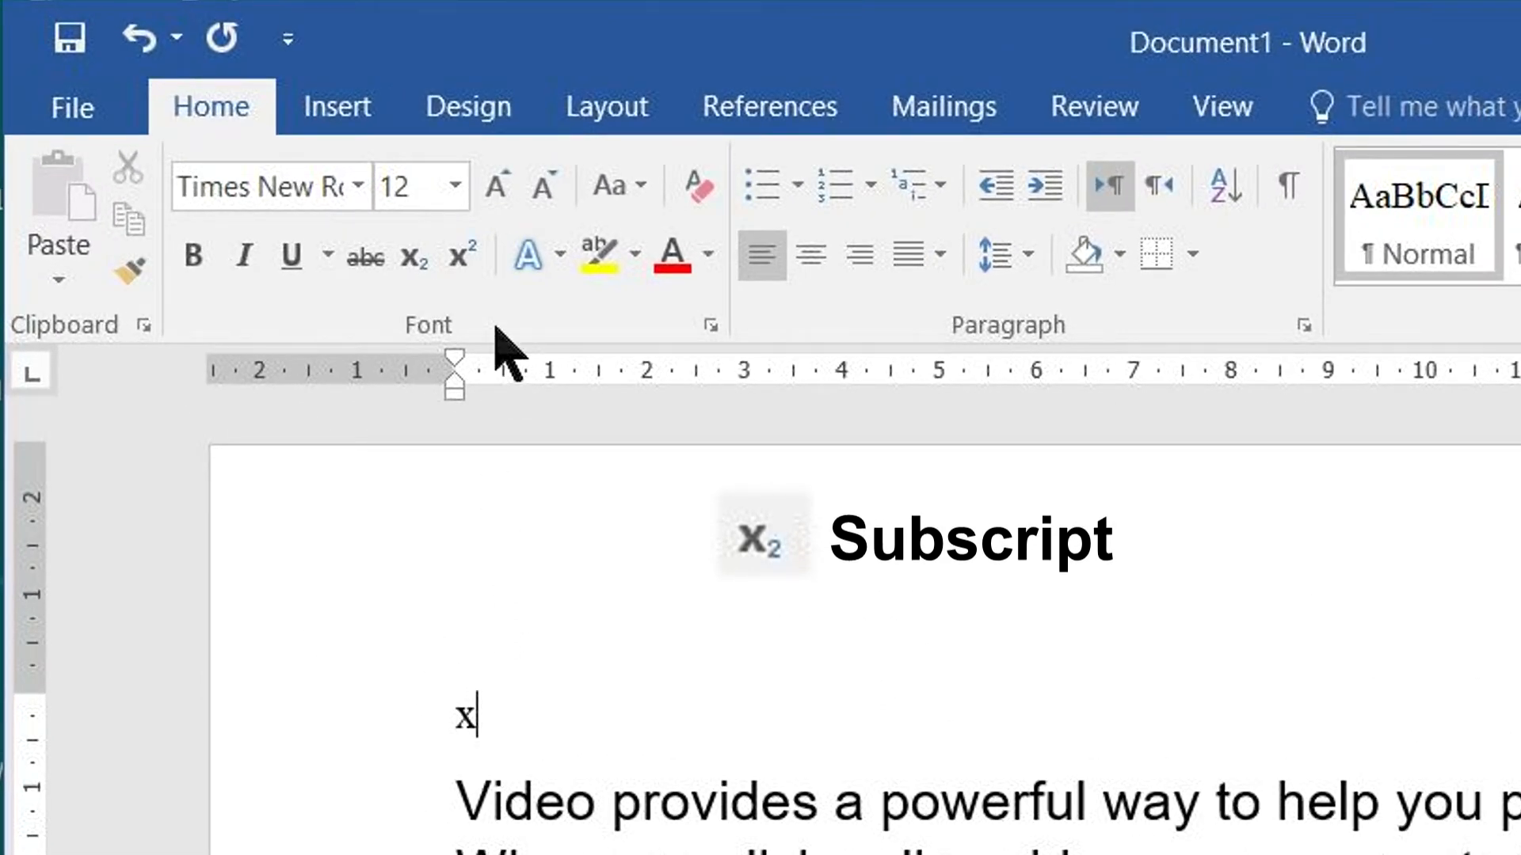
left_click(407, 263)
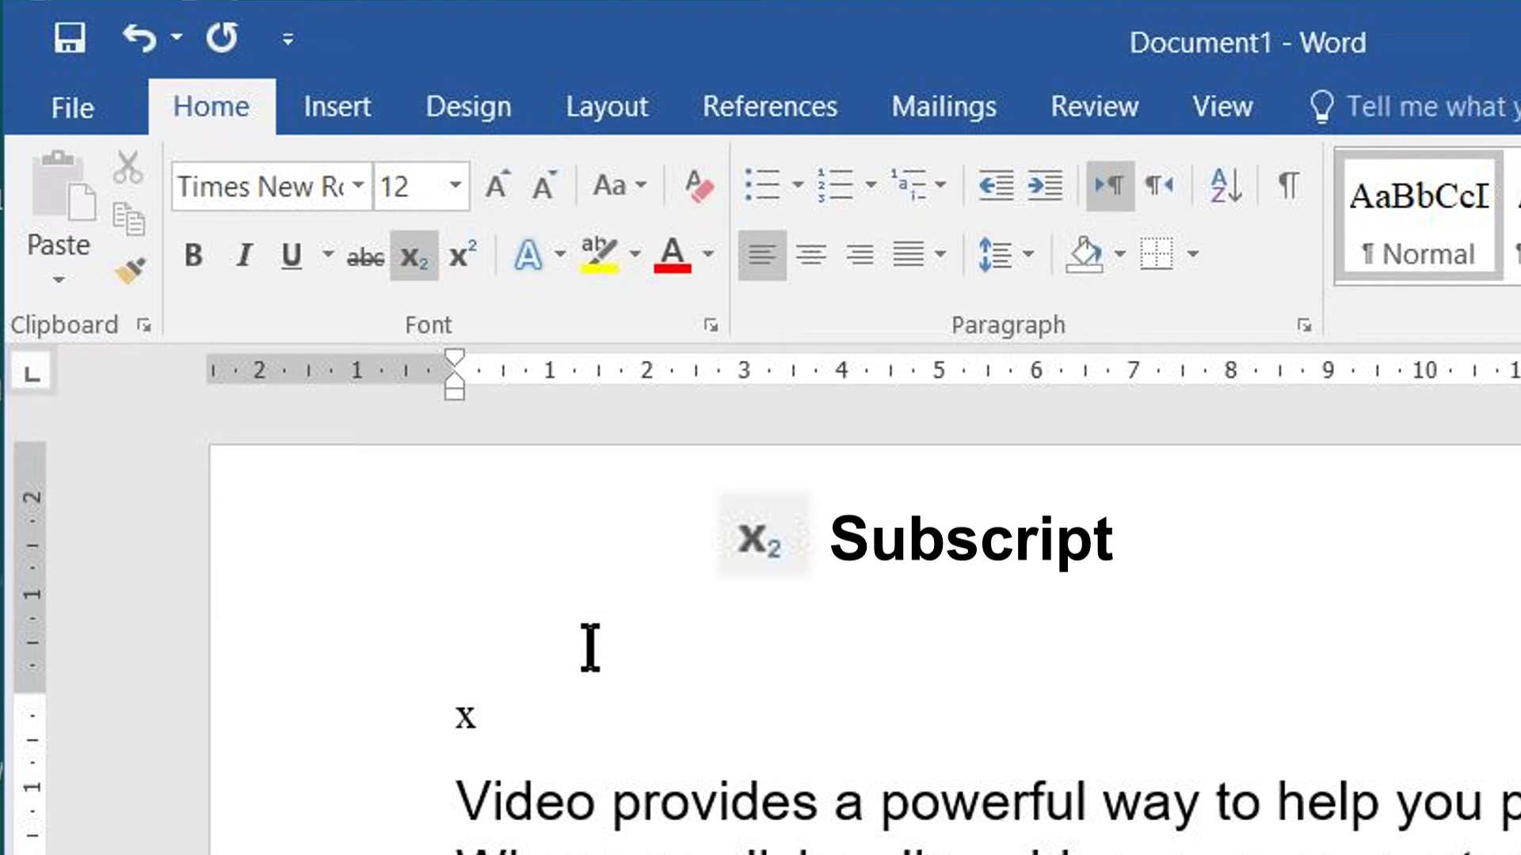
type("2222")
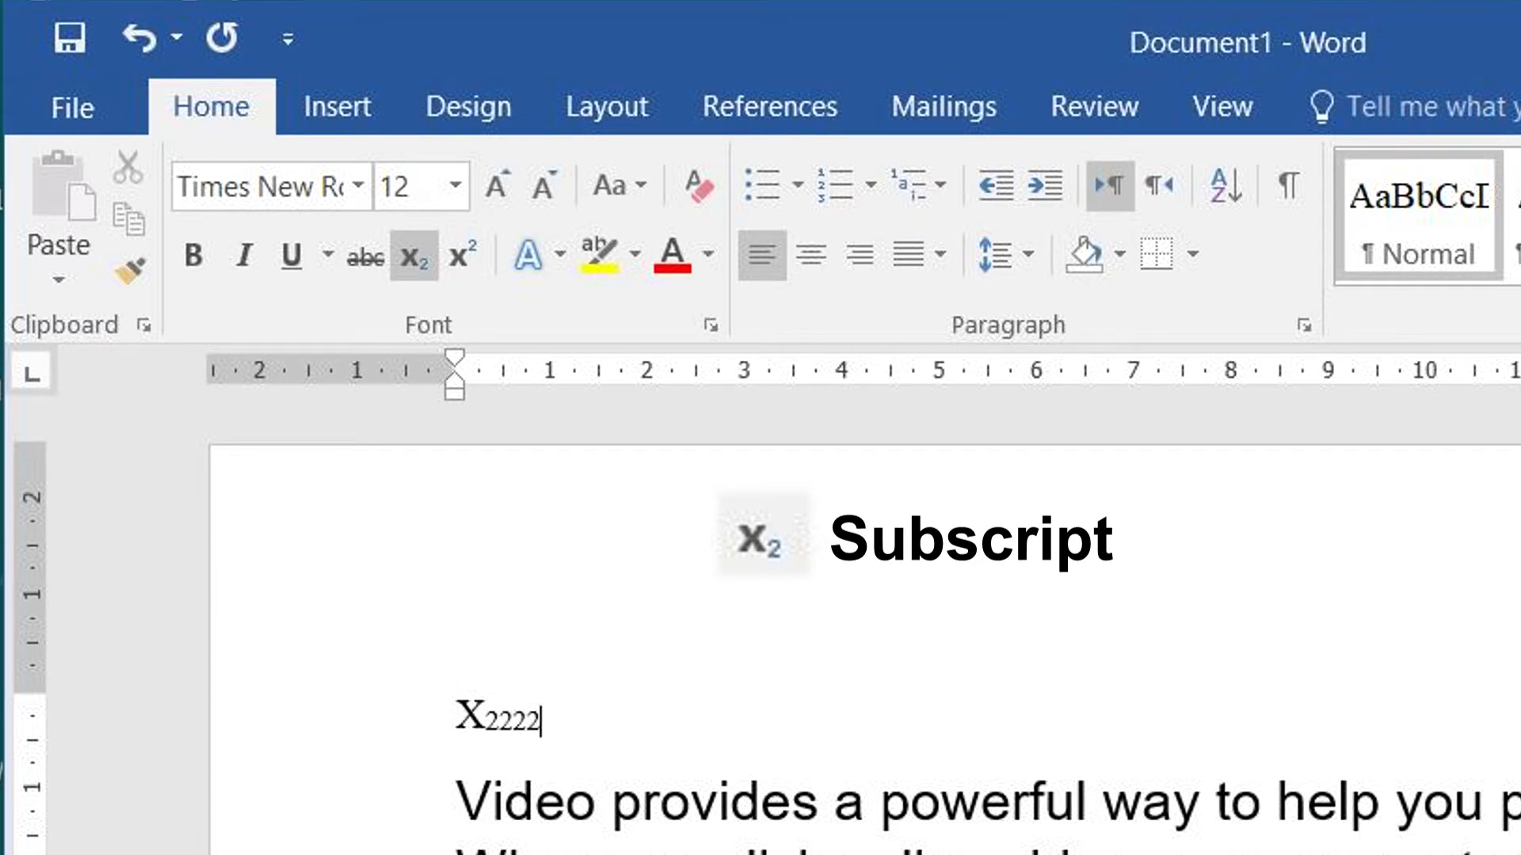
left_click(415, 257)
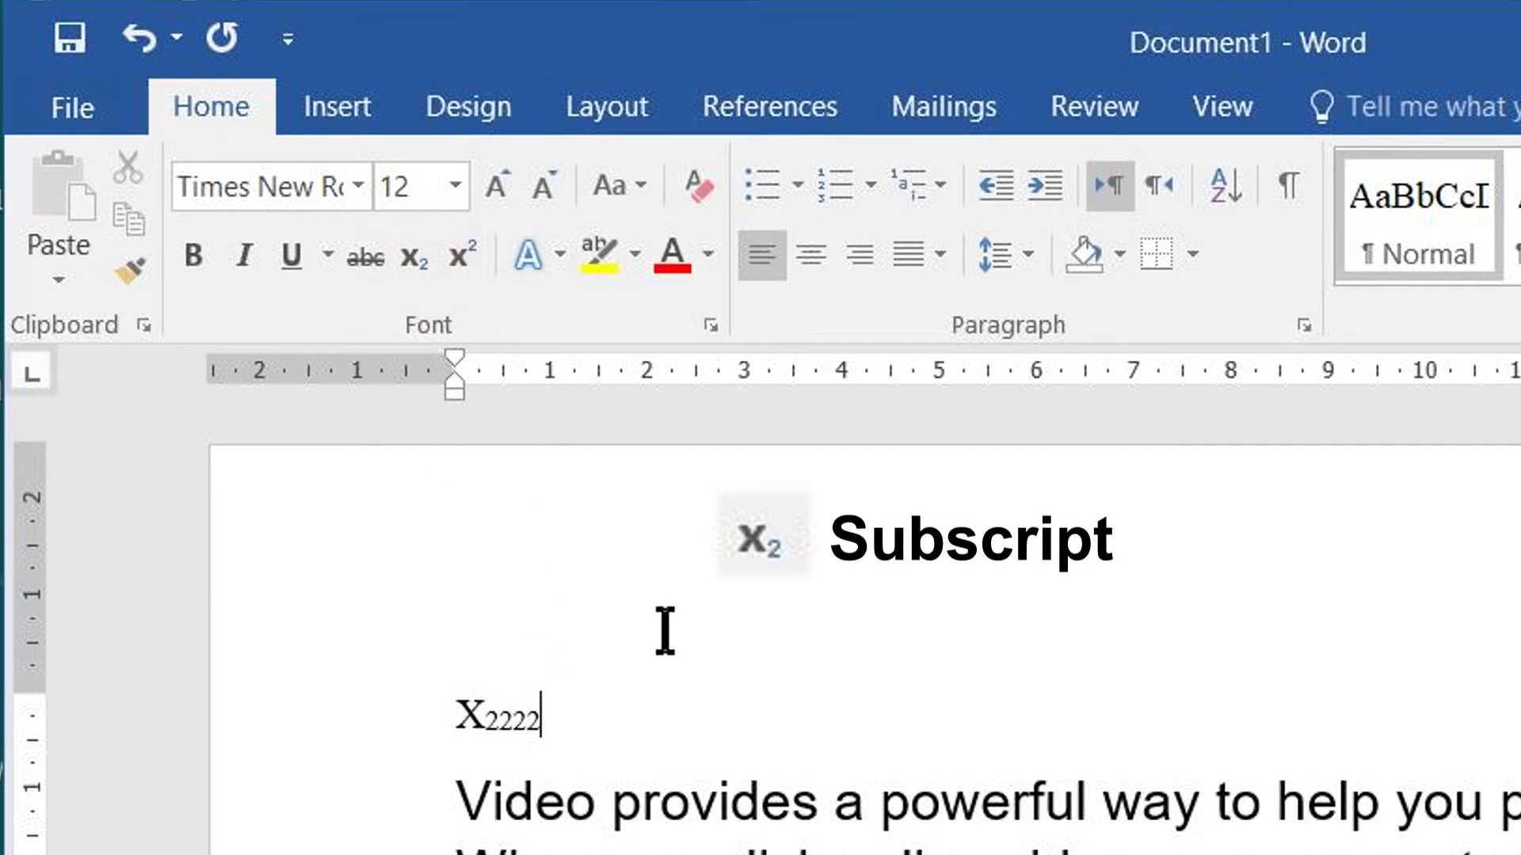
- Add a second X with the superscript 55555 after the subscript example, separated by a space
type("X")
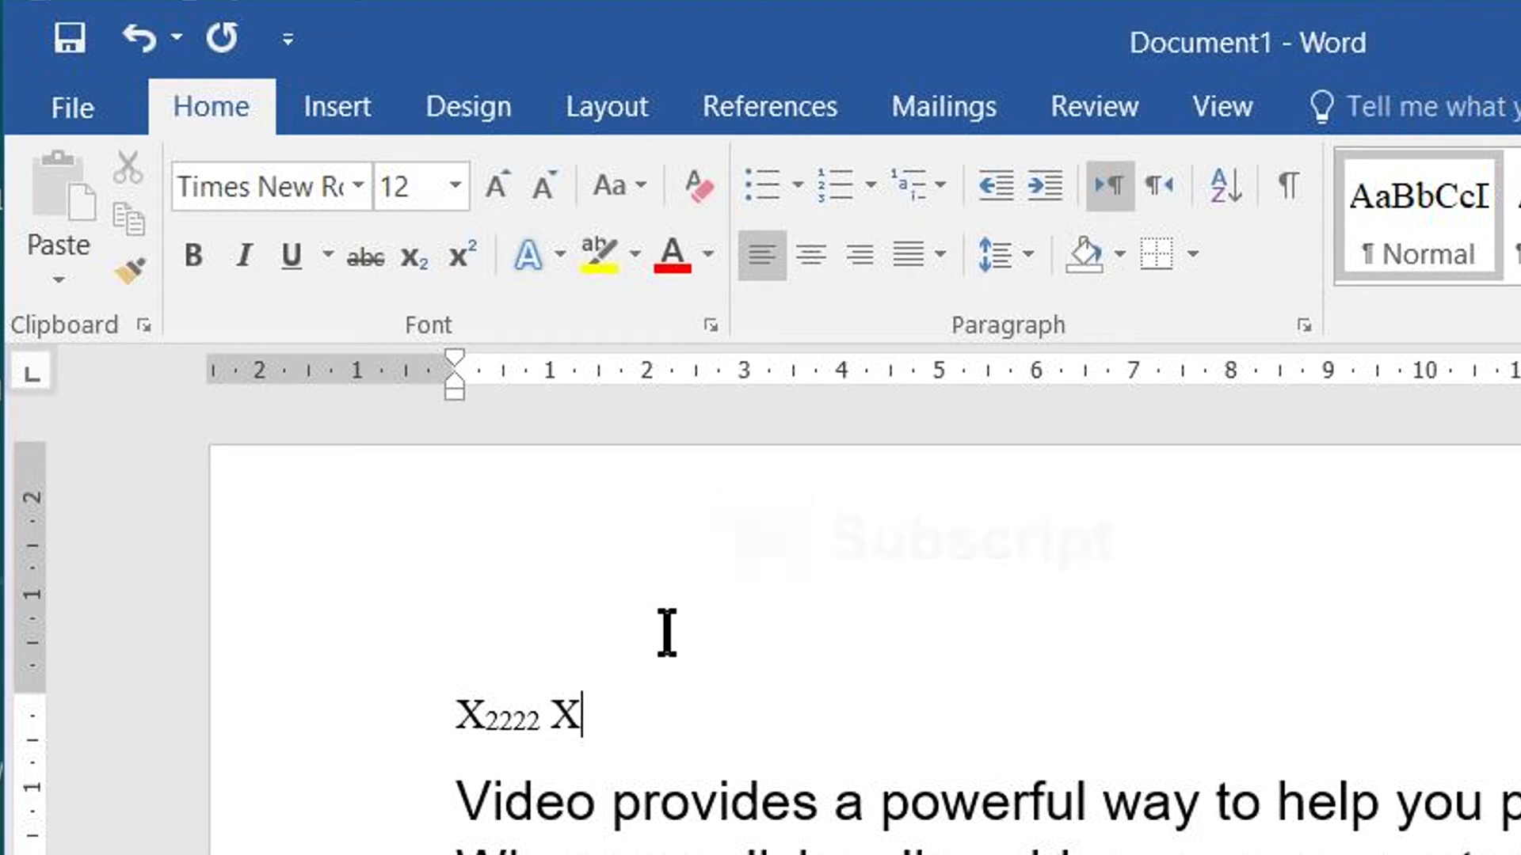
left_click(463, 255)
left_click(464, 255)
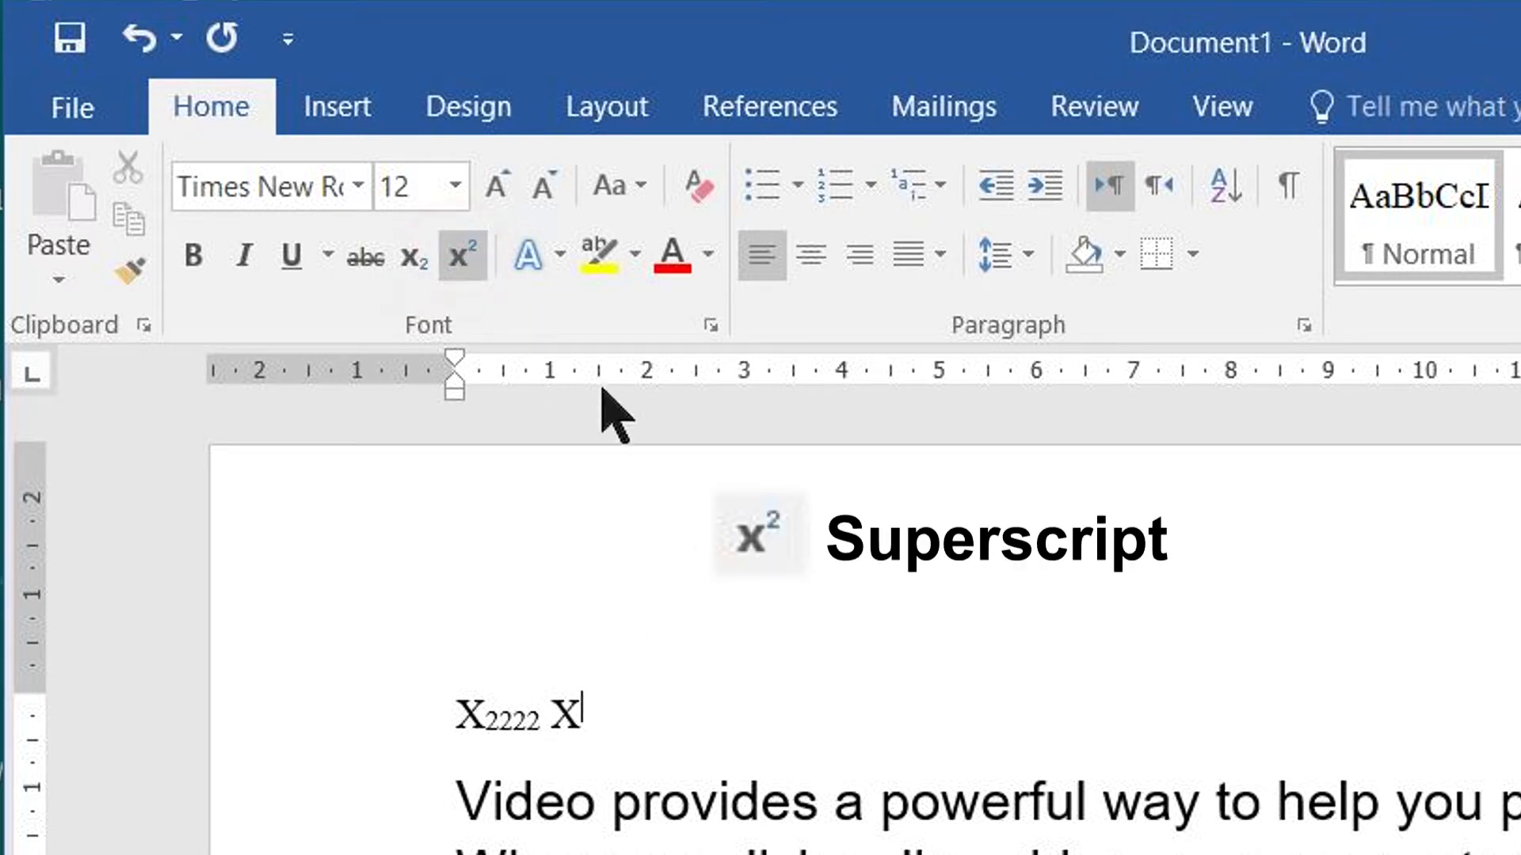
type("55555")
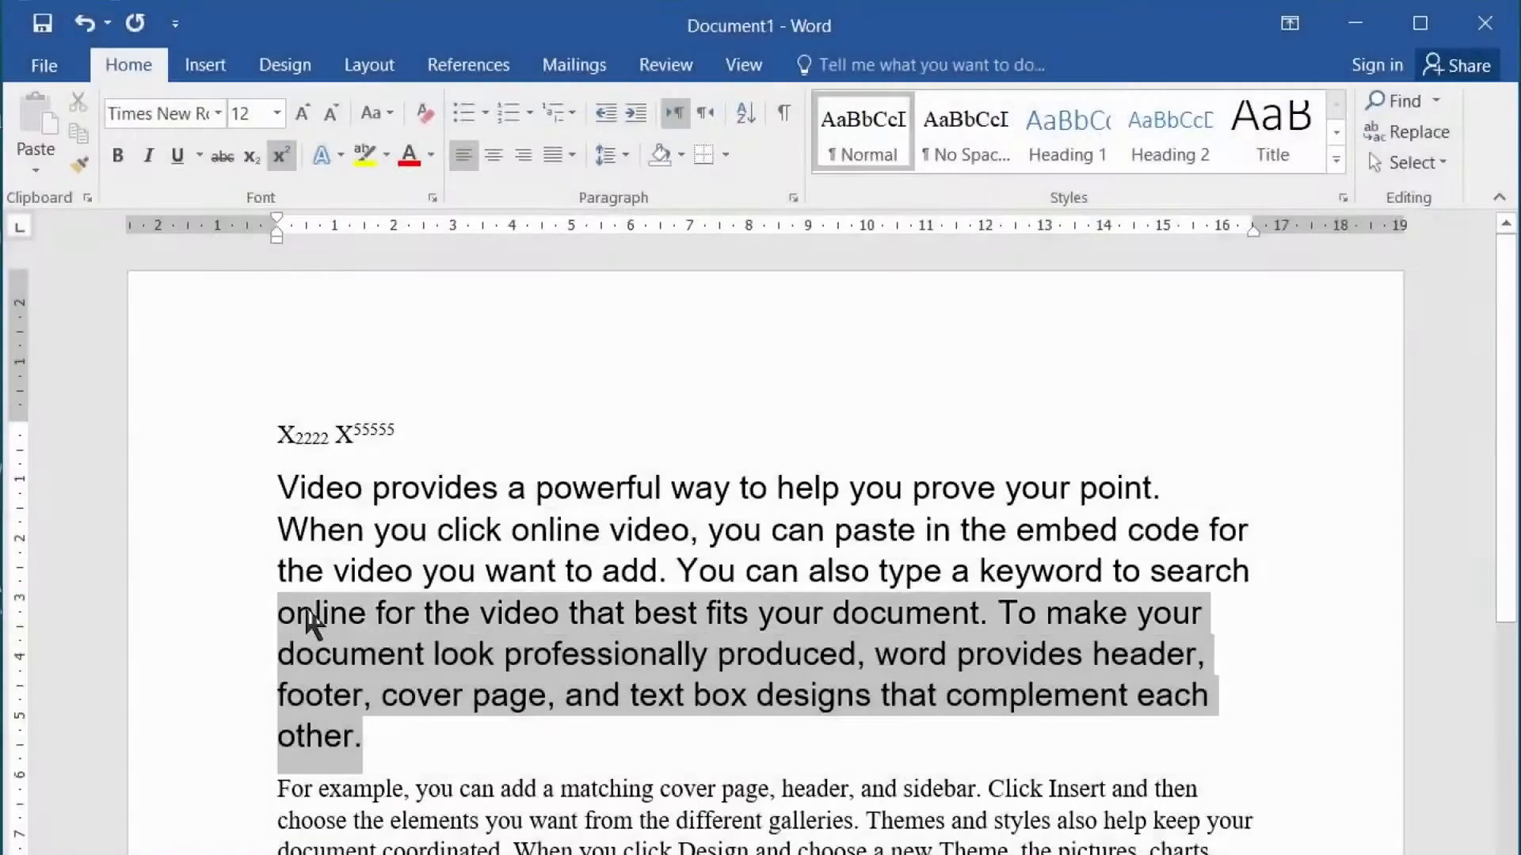
- Select the "Video provides" paragraph and preview the text effect presets and glow variations on it
left_click_drag(312, 621, 279, 485)
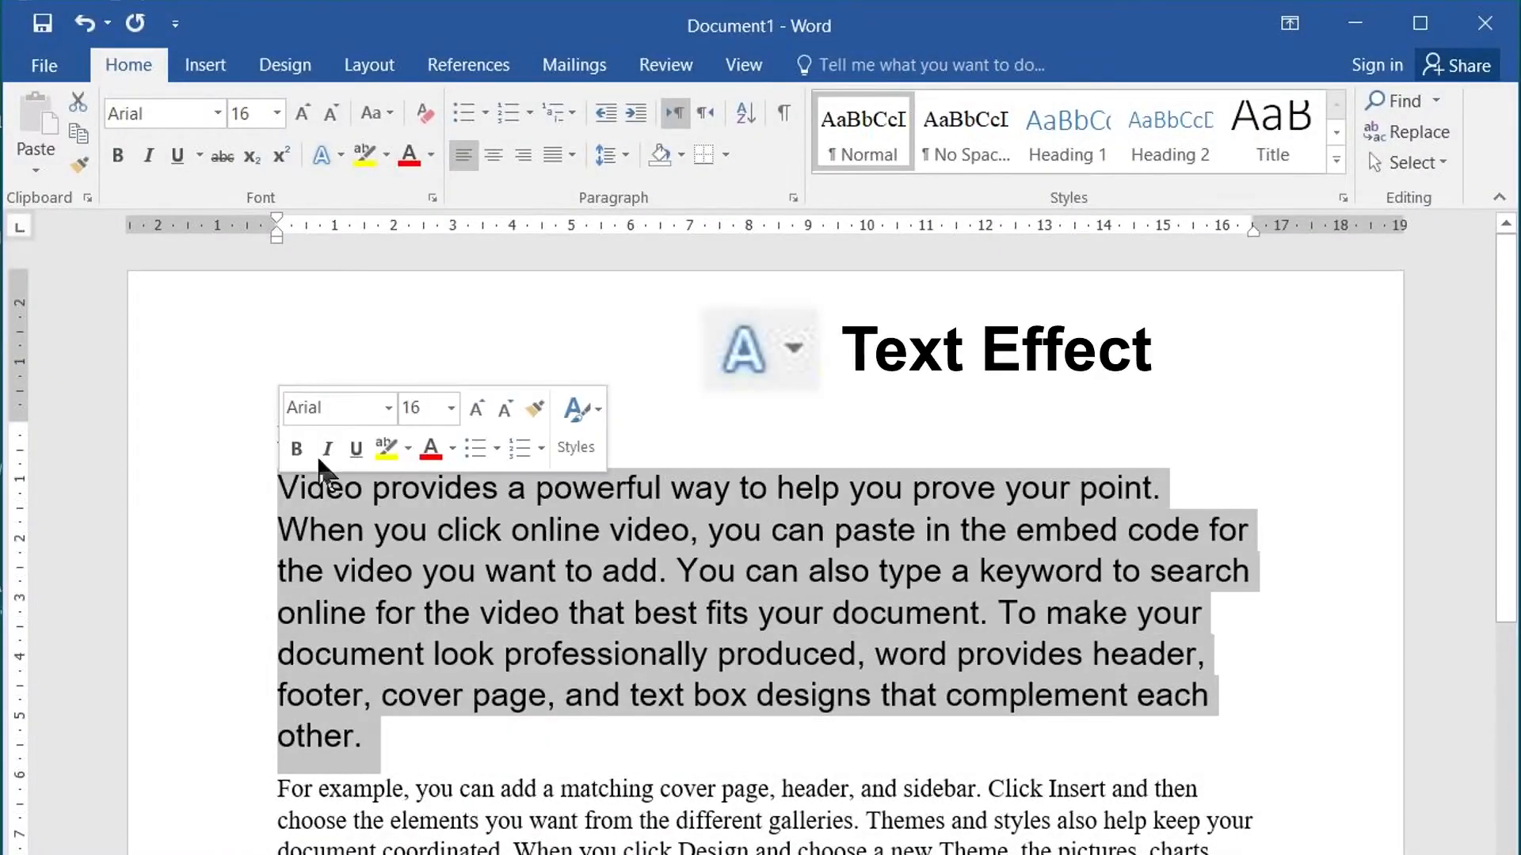
left_click(336, 153)
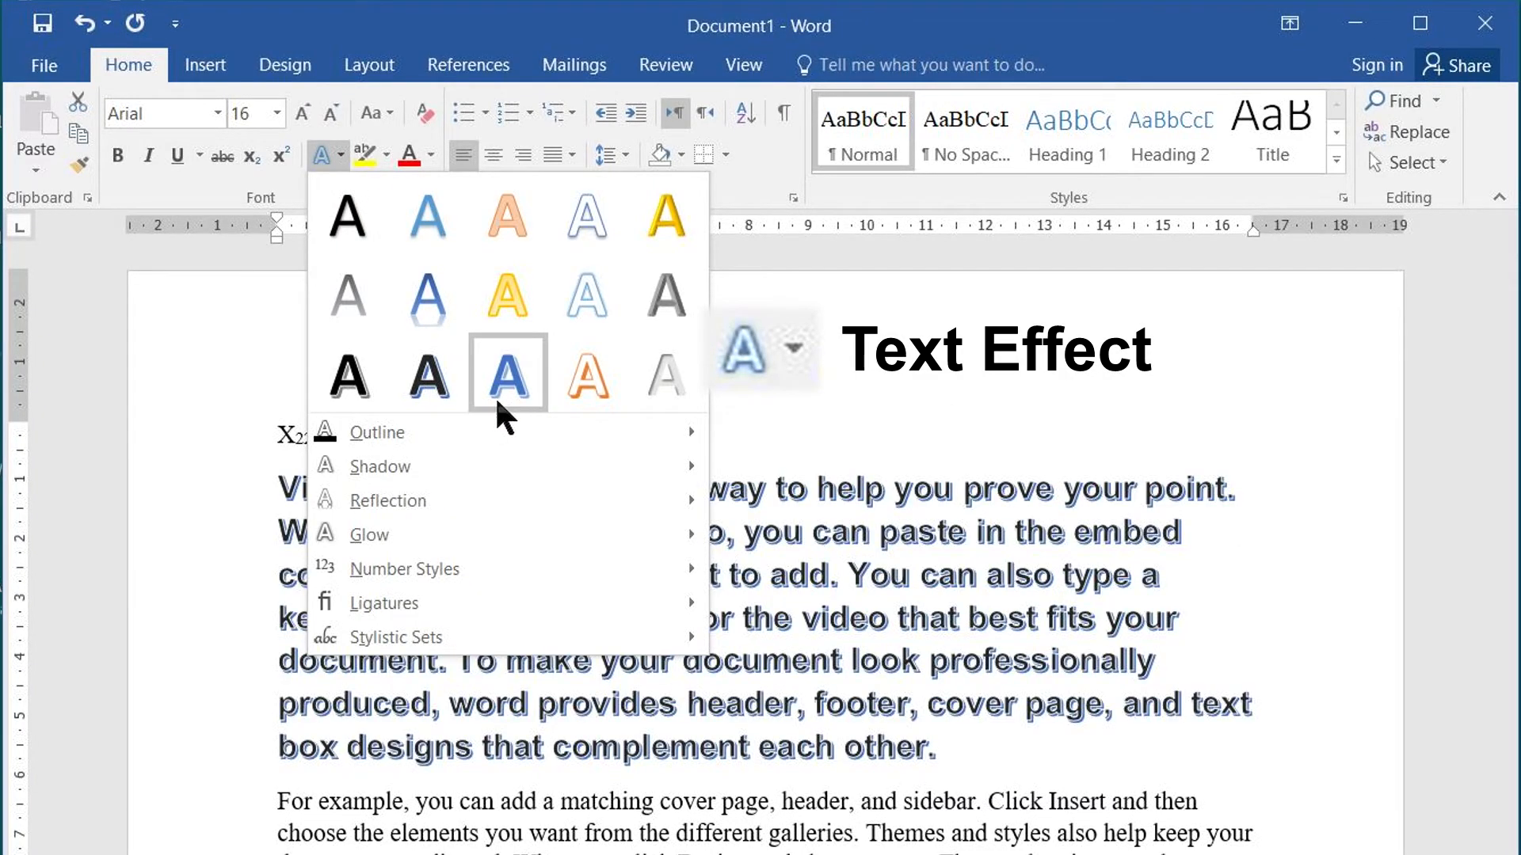
mouse_move(369, 534)
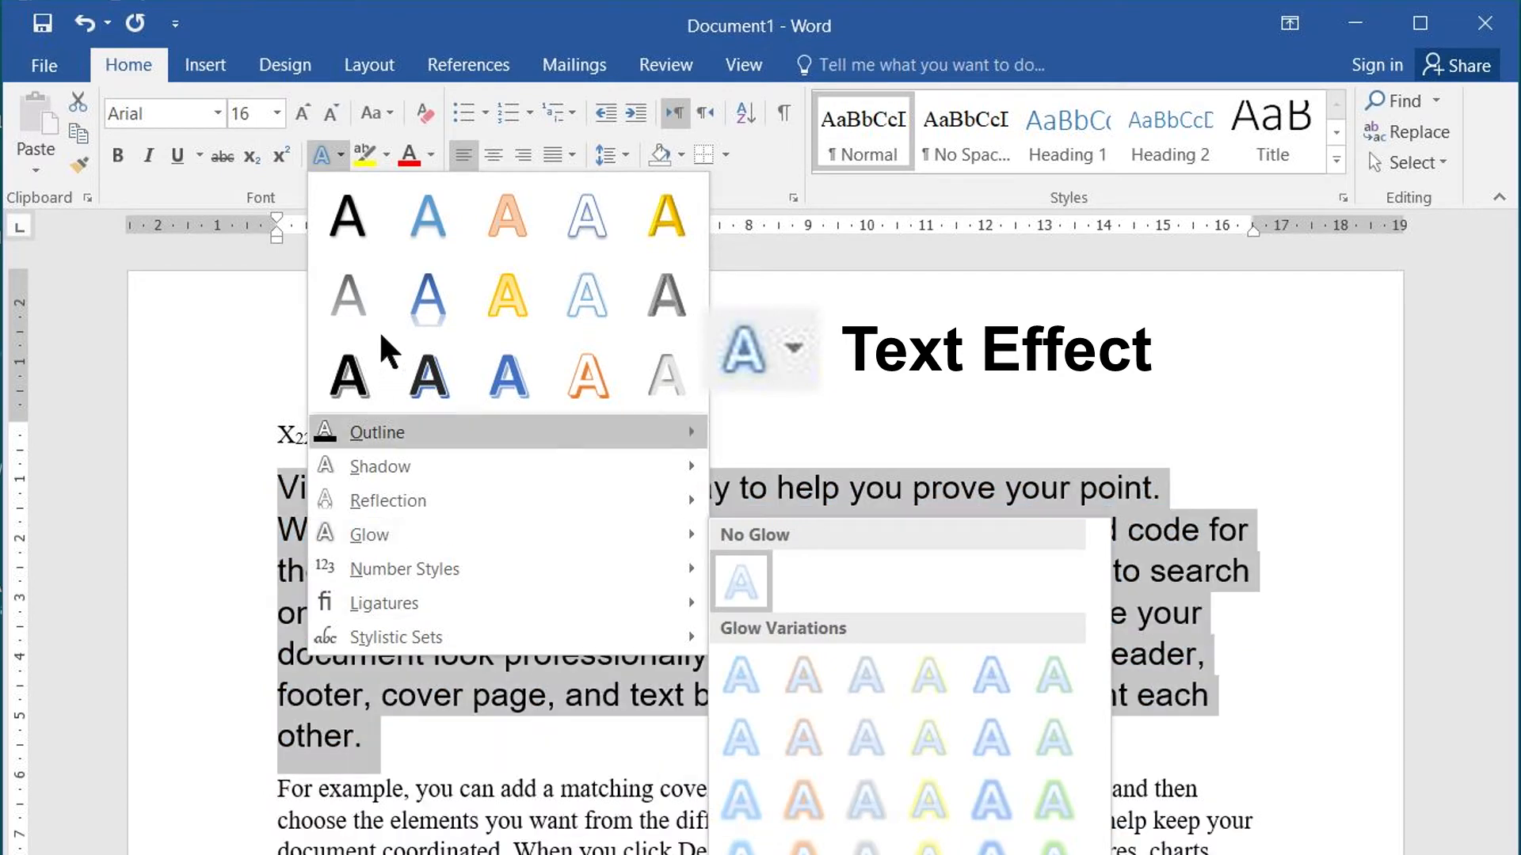
left_click(336, 154)
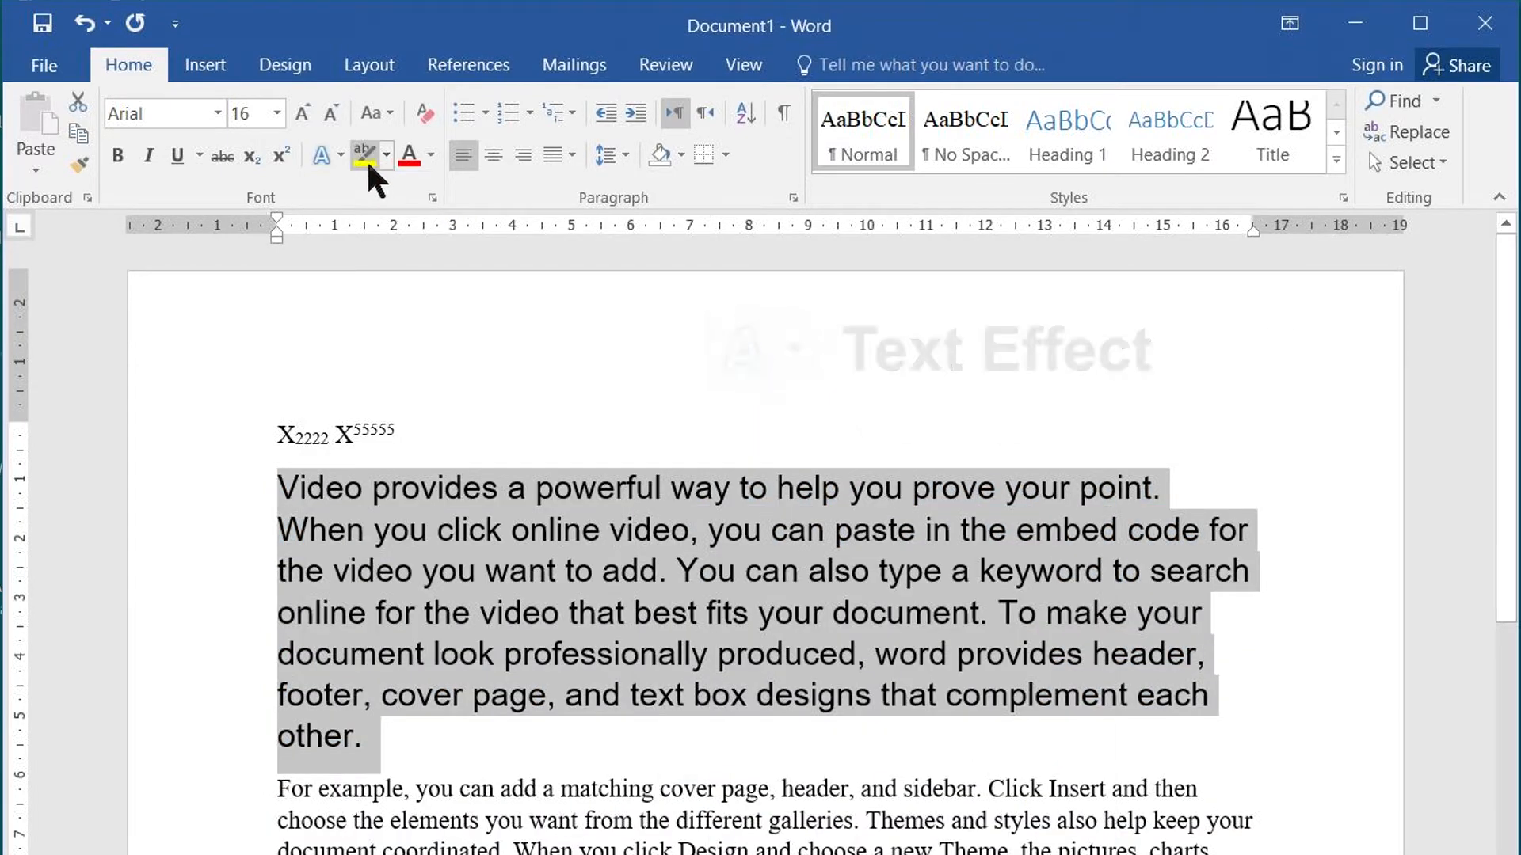
- Highlight the first "Video provides" paragraph in yellow
left_click(387, 154)
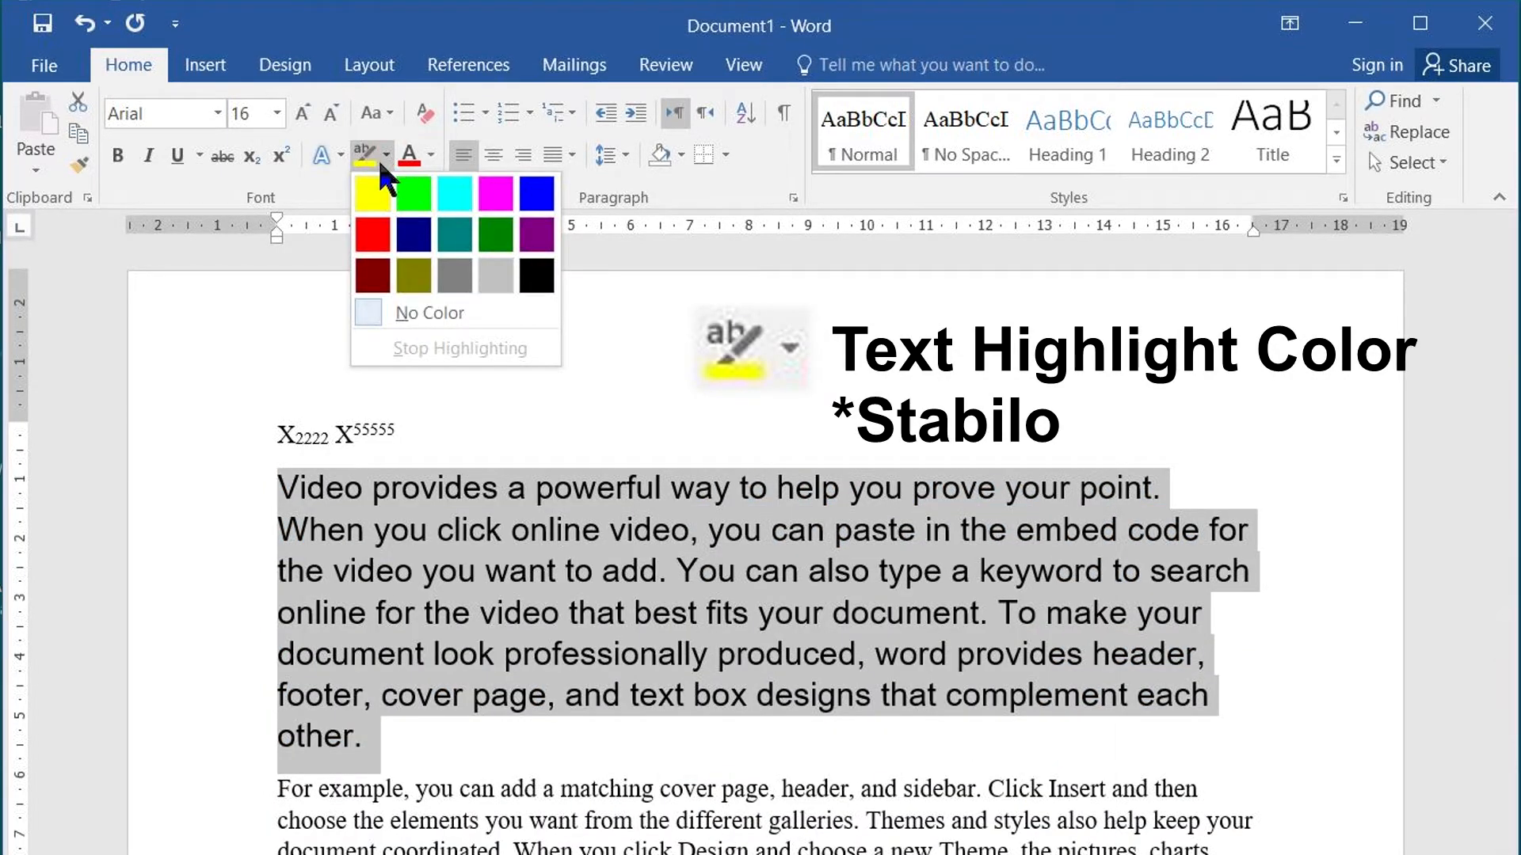
left_click(382, 202)
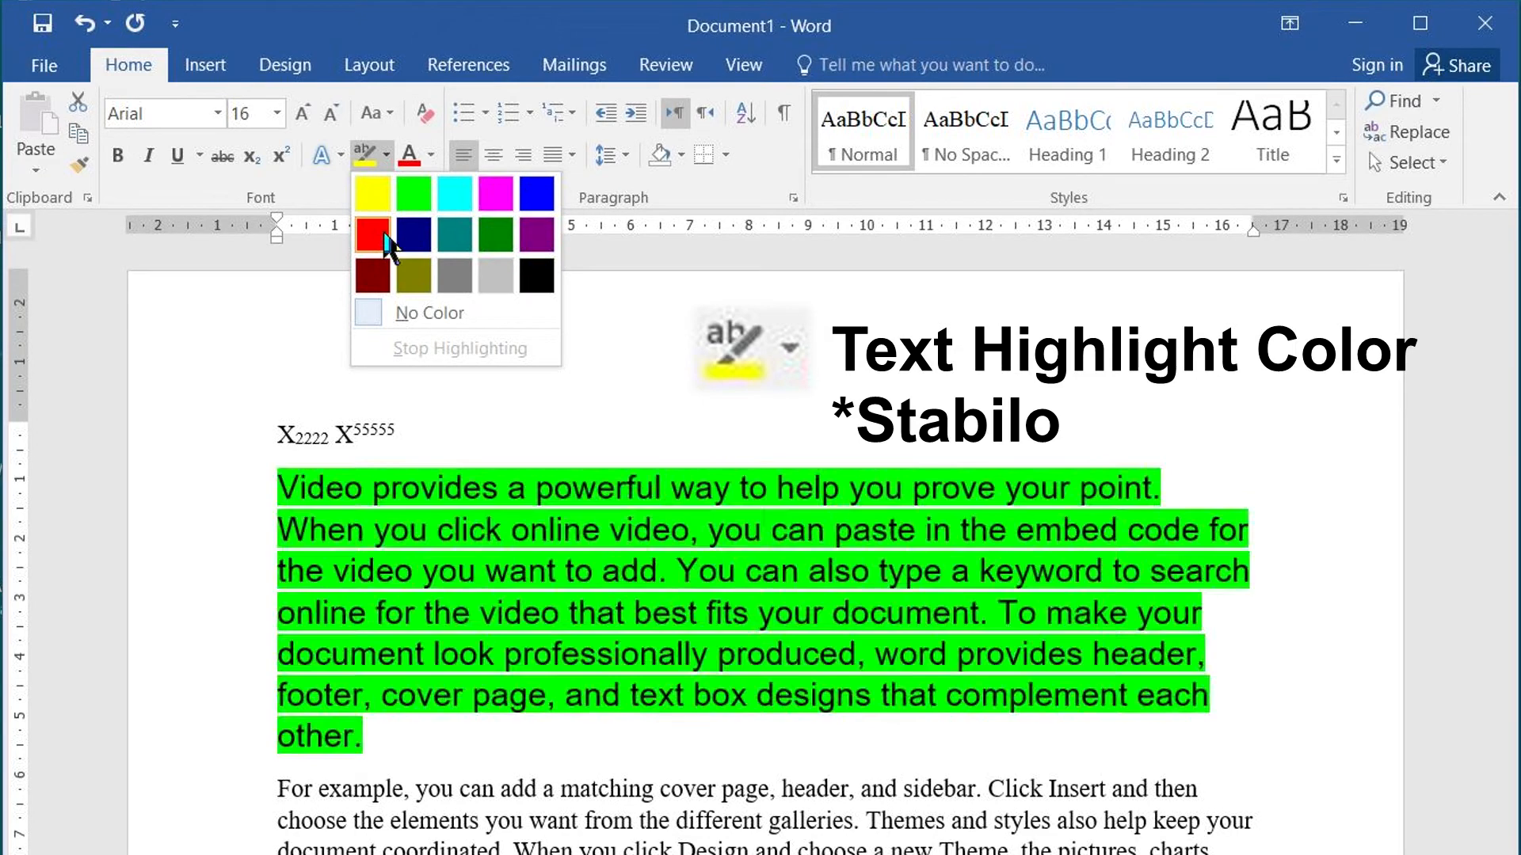
left_click(377, 195)
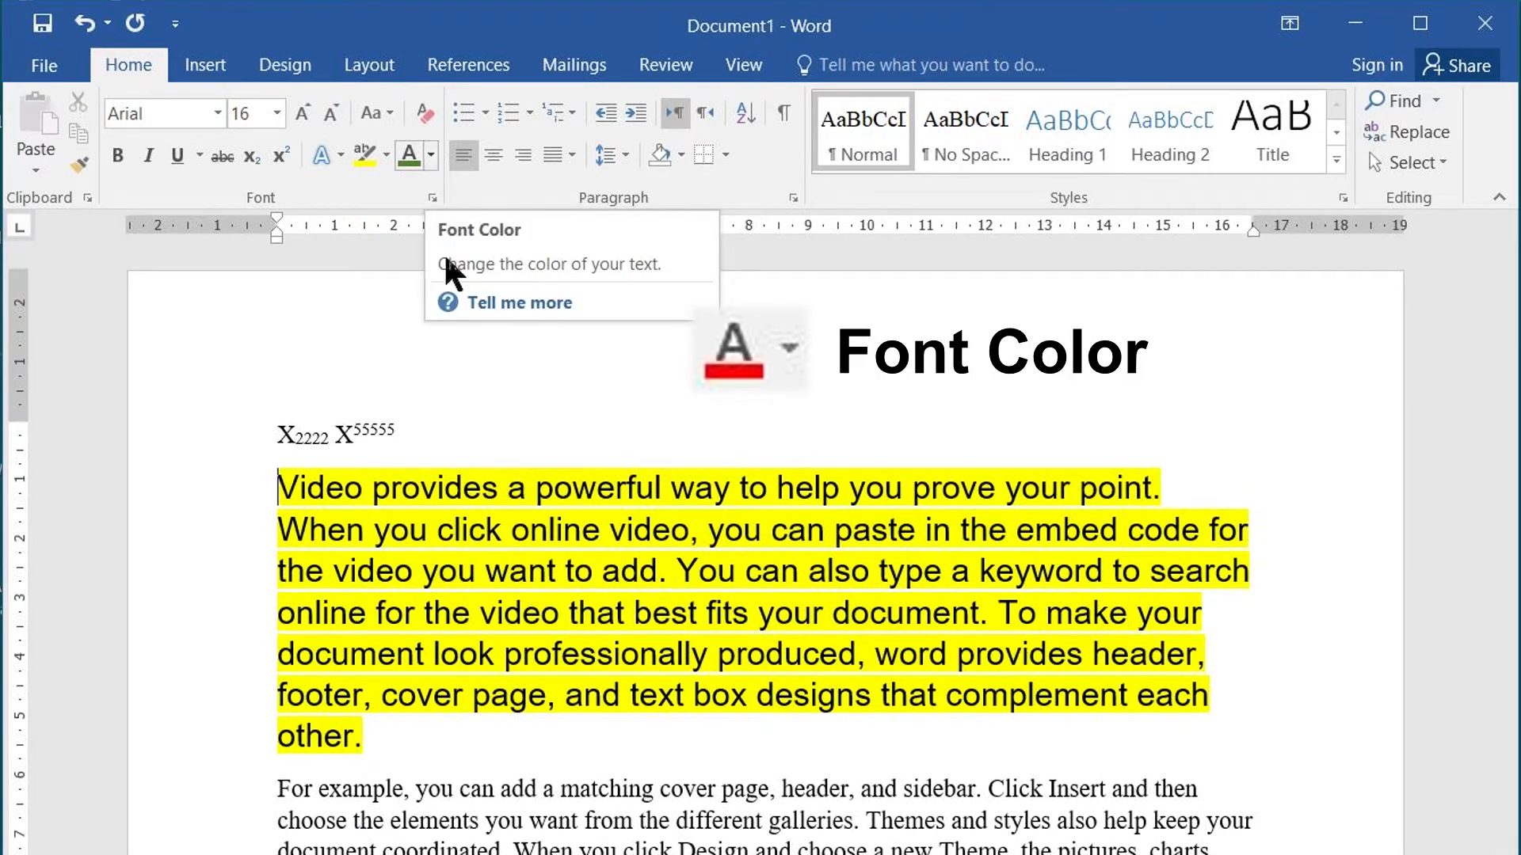
- Change the font color of the highlighted paragraph to green, yellow and dark red in turn
left_click_drag(276, 484, 380, 741)
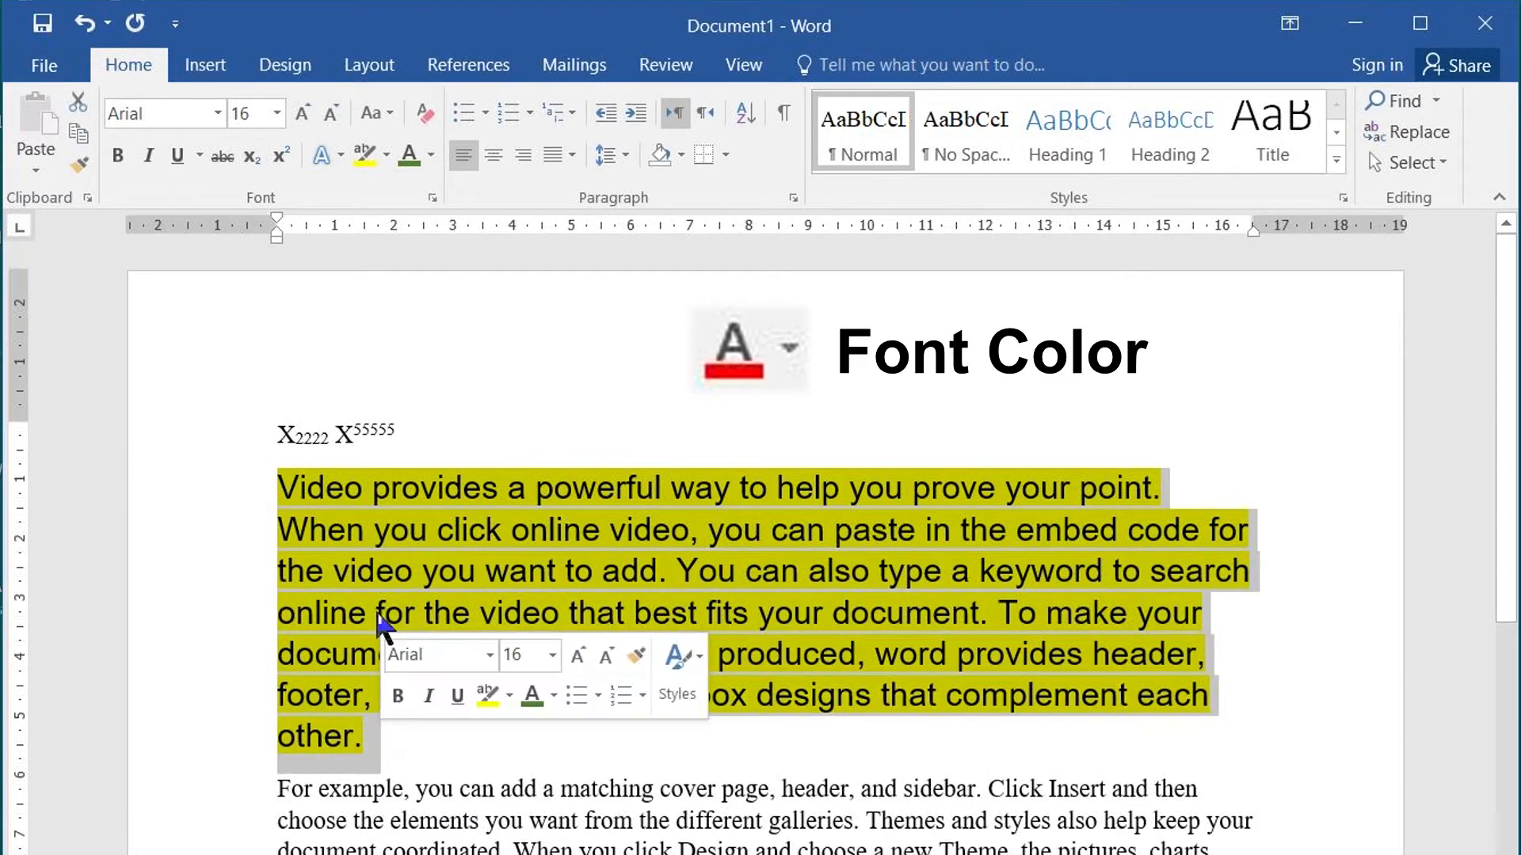
left_click(409, 155)
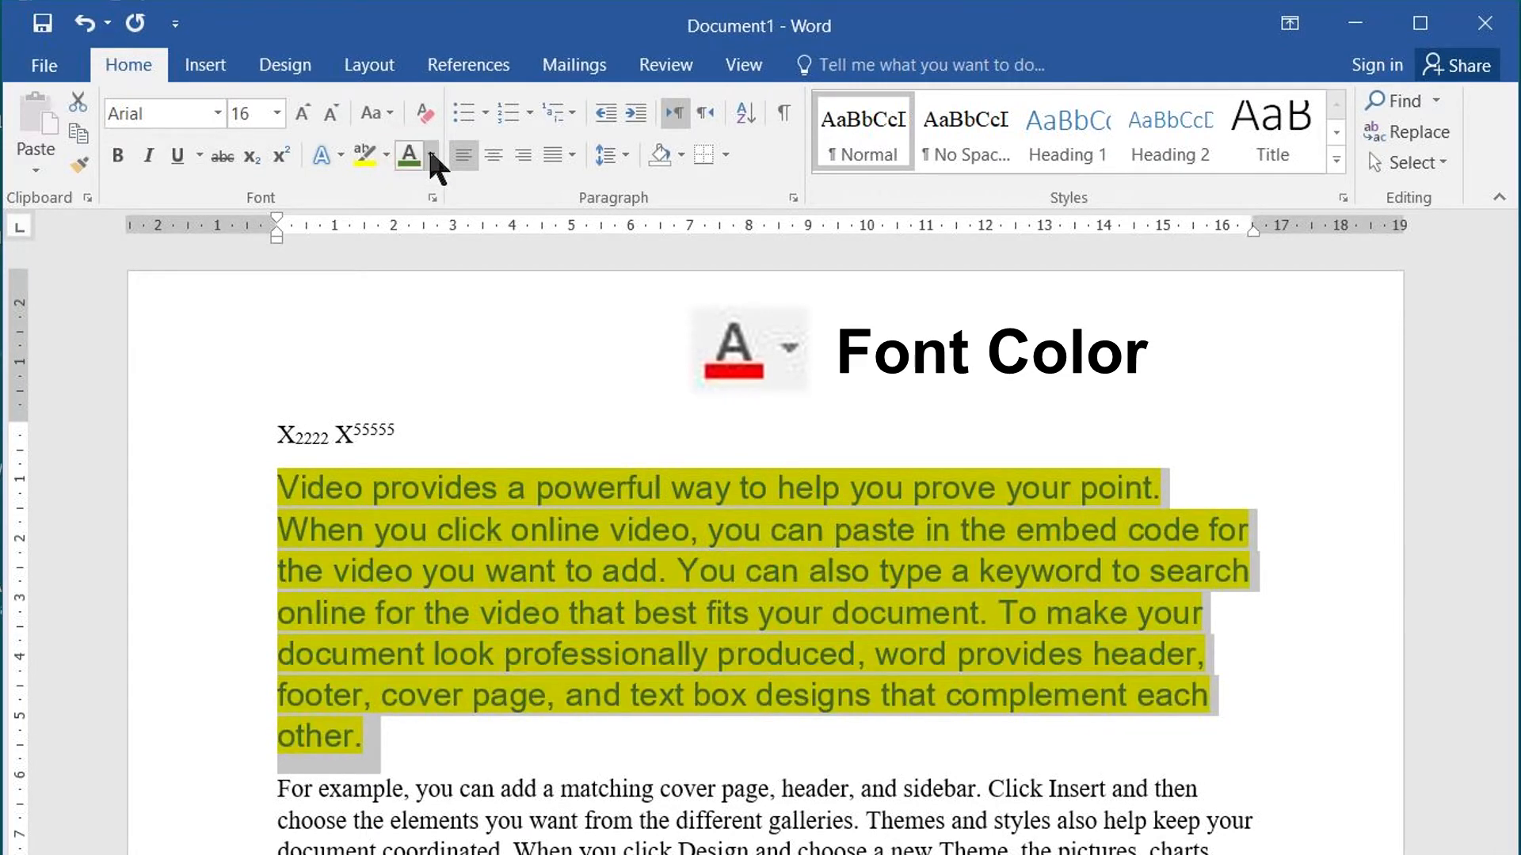
left_click(432, 155)
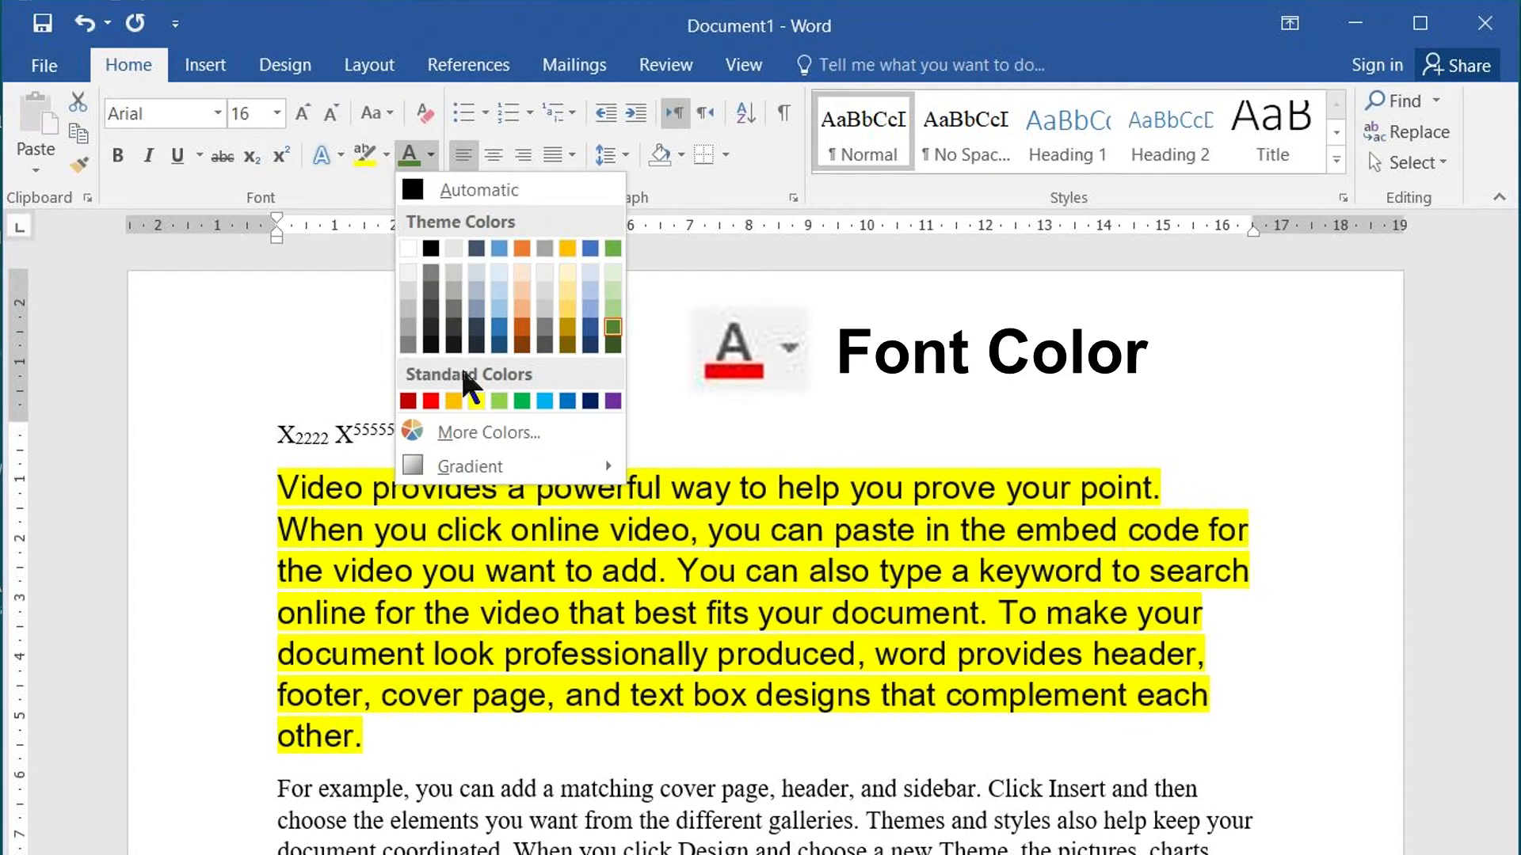
left_click(476, 401)
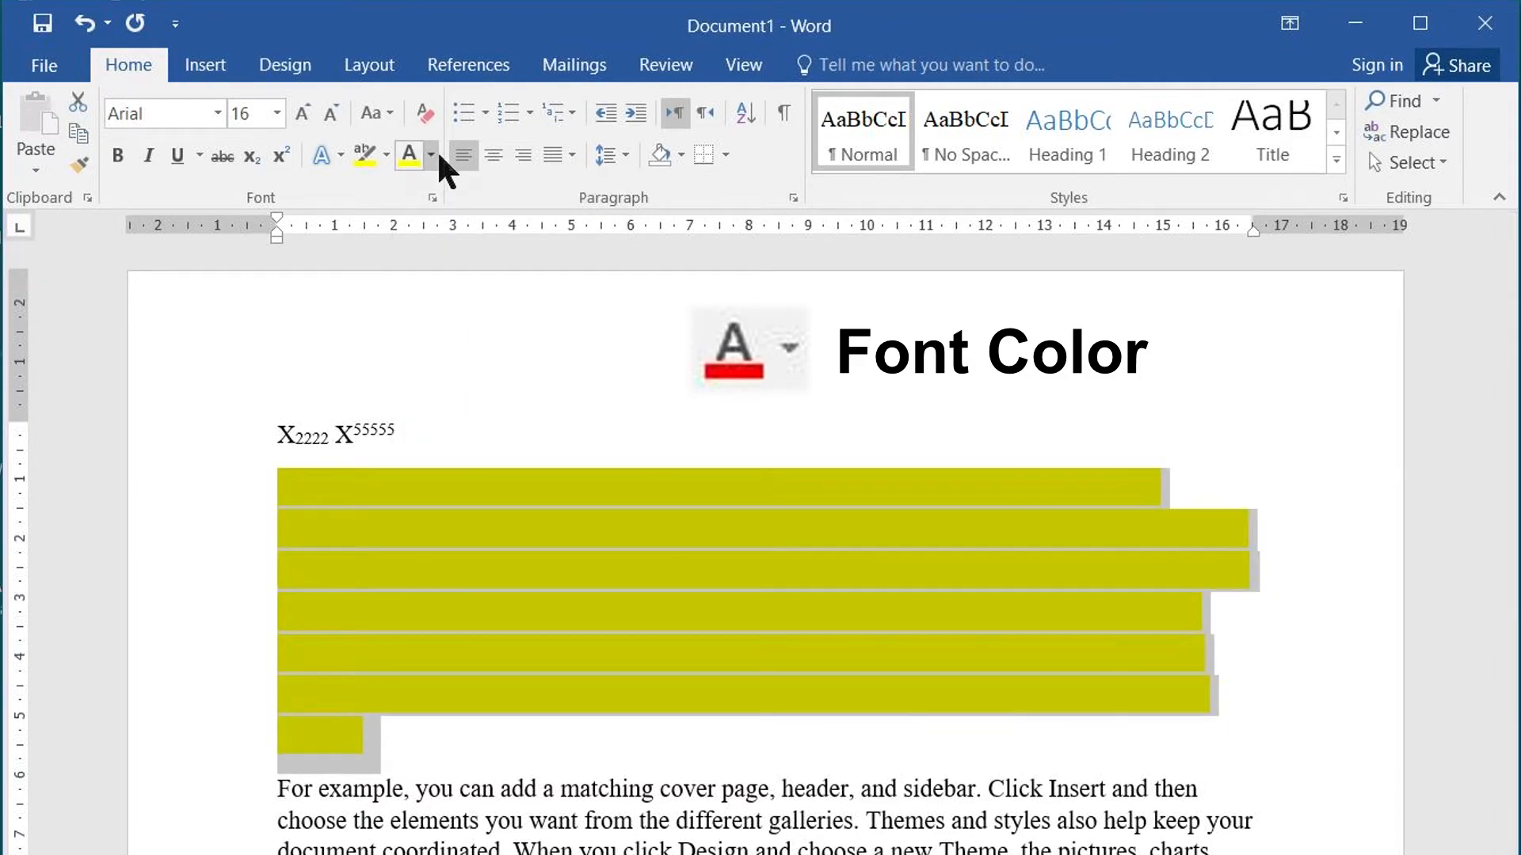
left_click(432, 155)
left_click(418, 401)
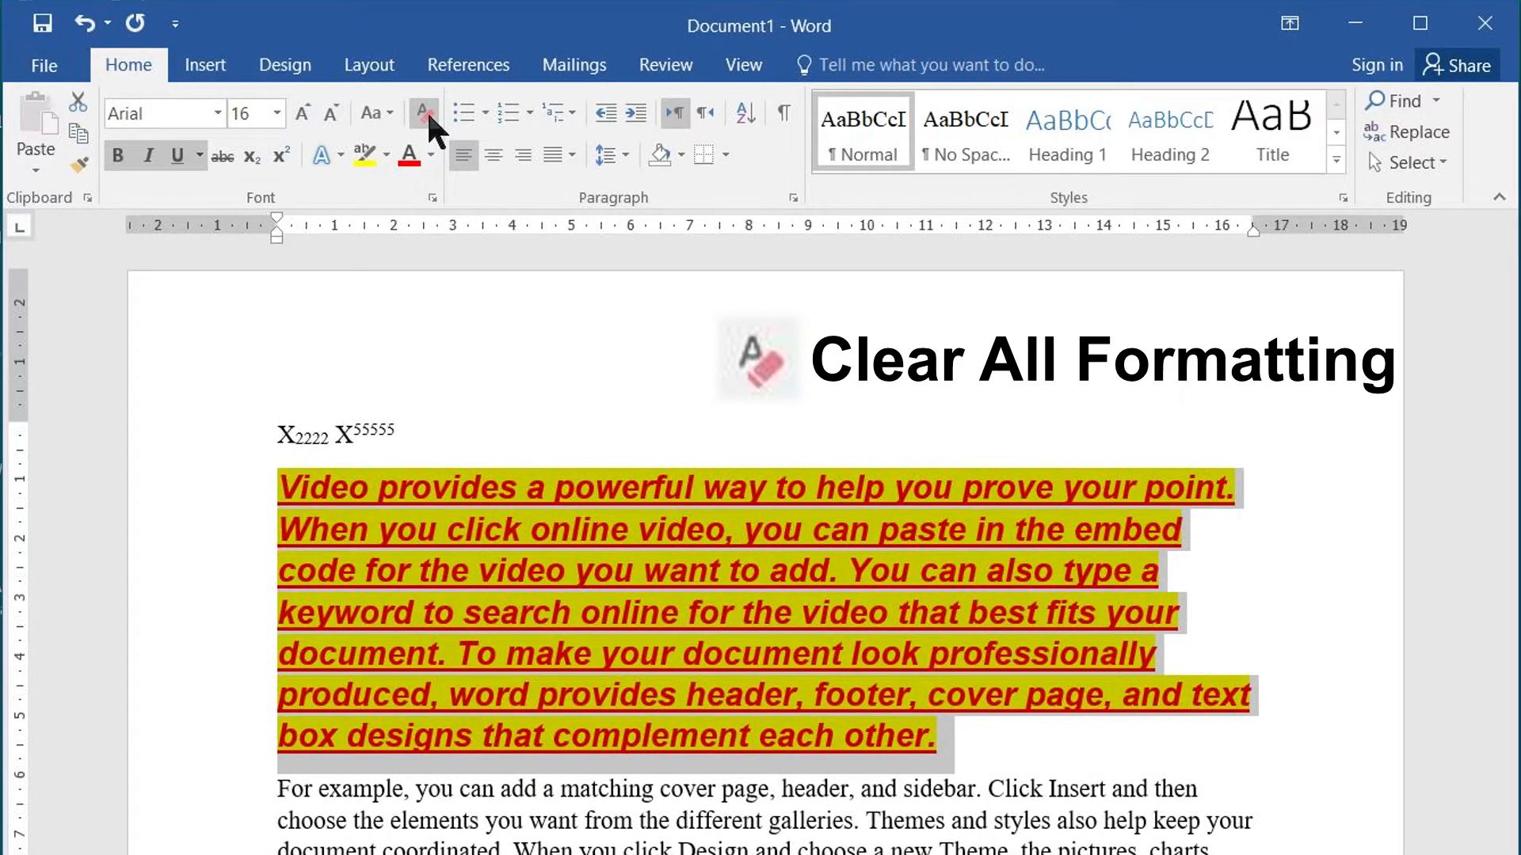
- Clear all formatting from the "Video provides" paragraph and set its text highlight color to No Color
left_click(425, 116)
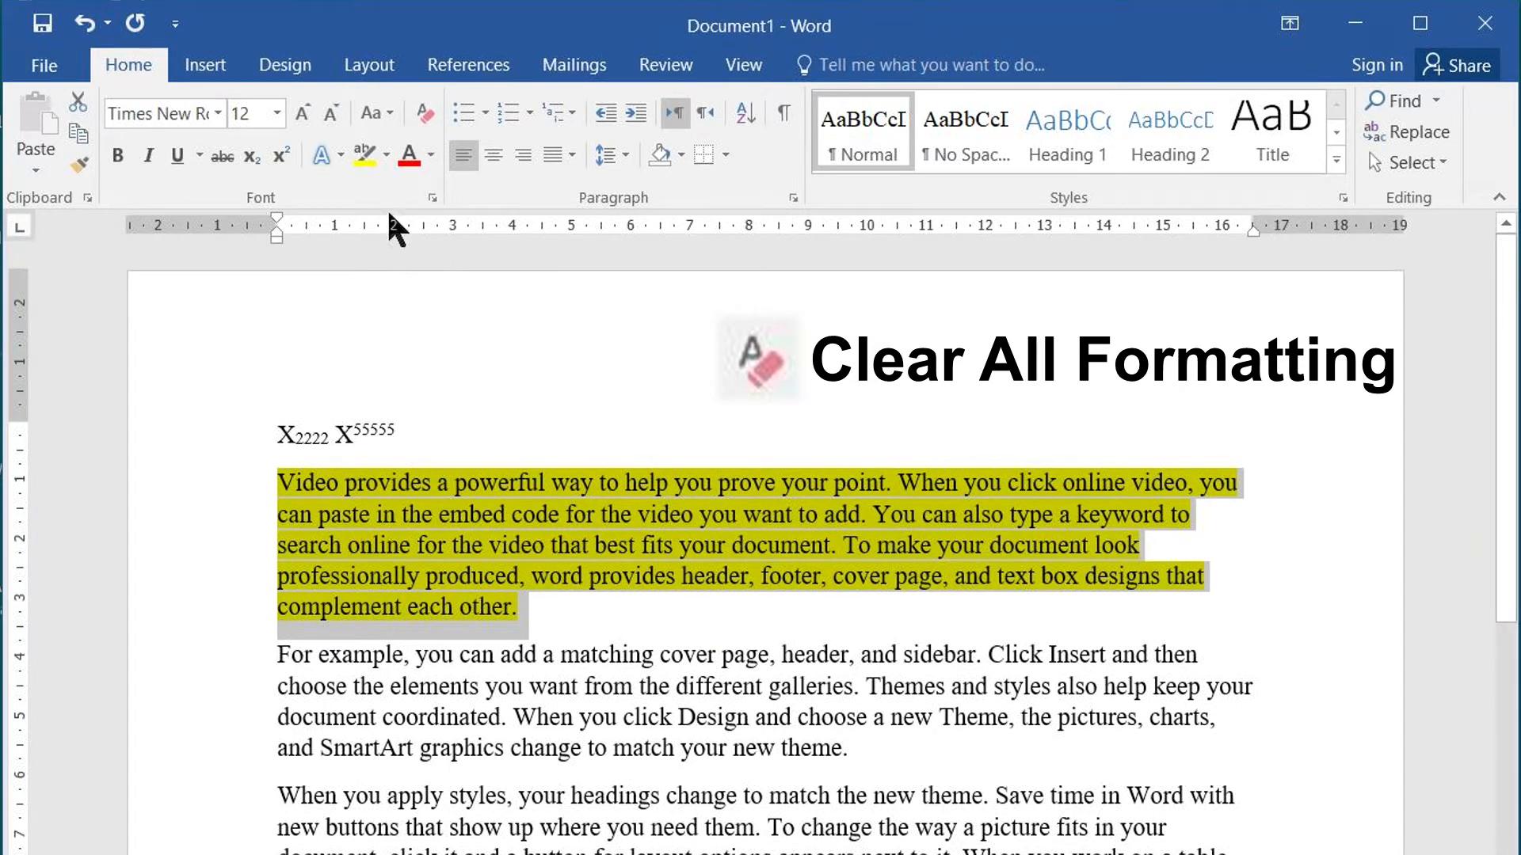
left_click(386, 155)
left_click(403, 317)
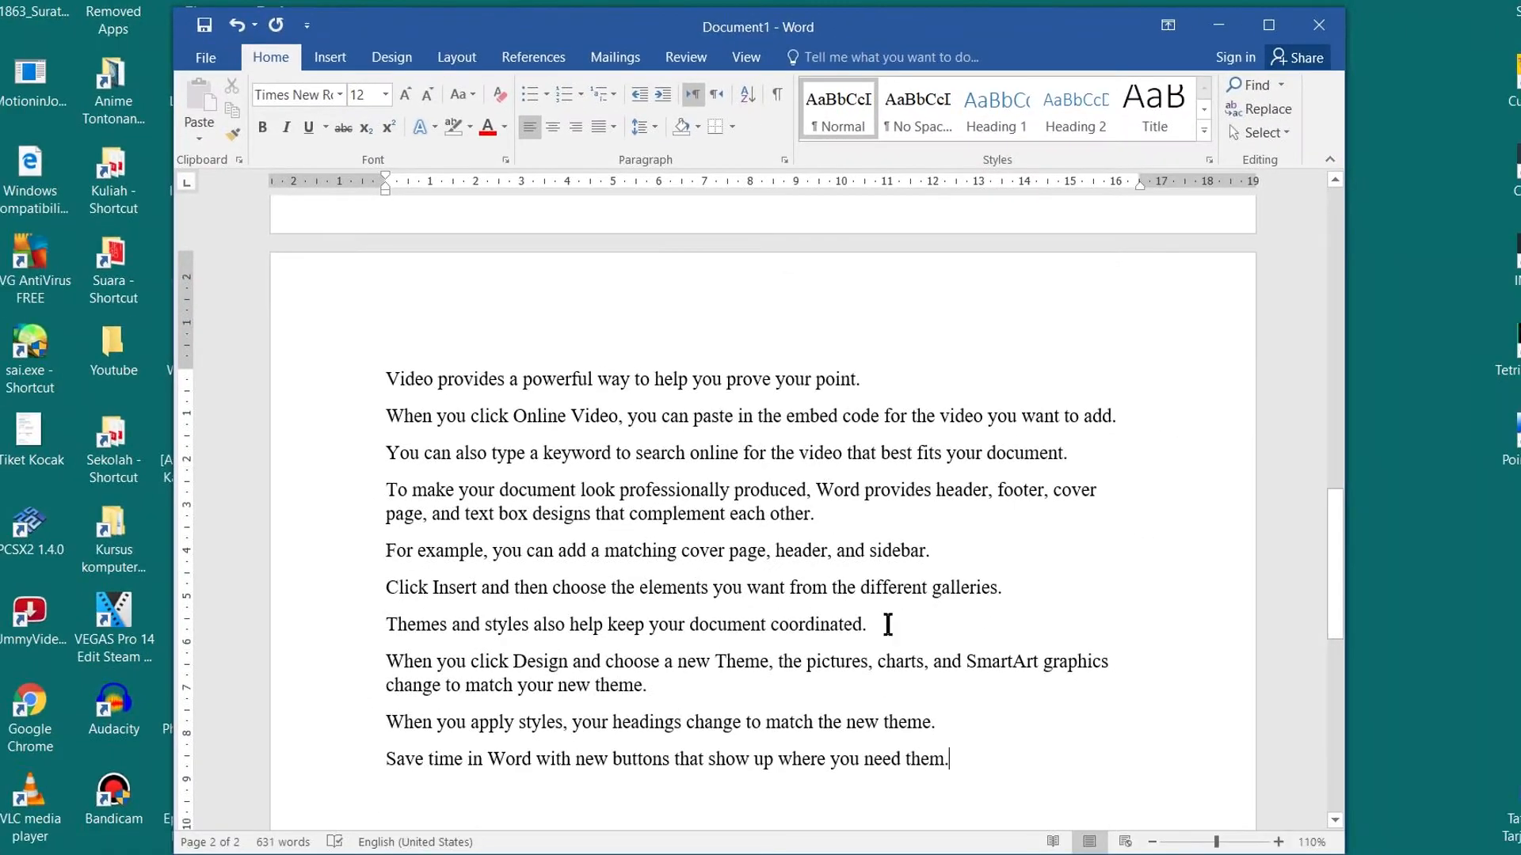
- Turn the lines on page 2, from "Video provides" to "Save time in Word", into a bulleted list
left_click_drag(972, 769, 388, 378)
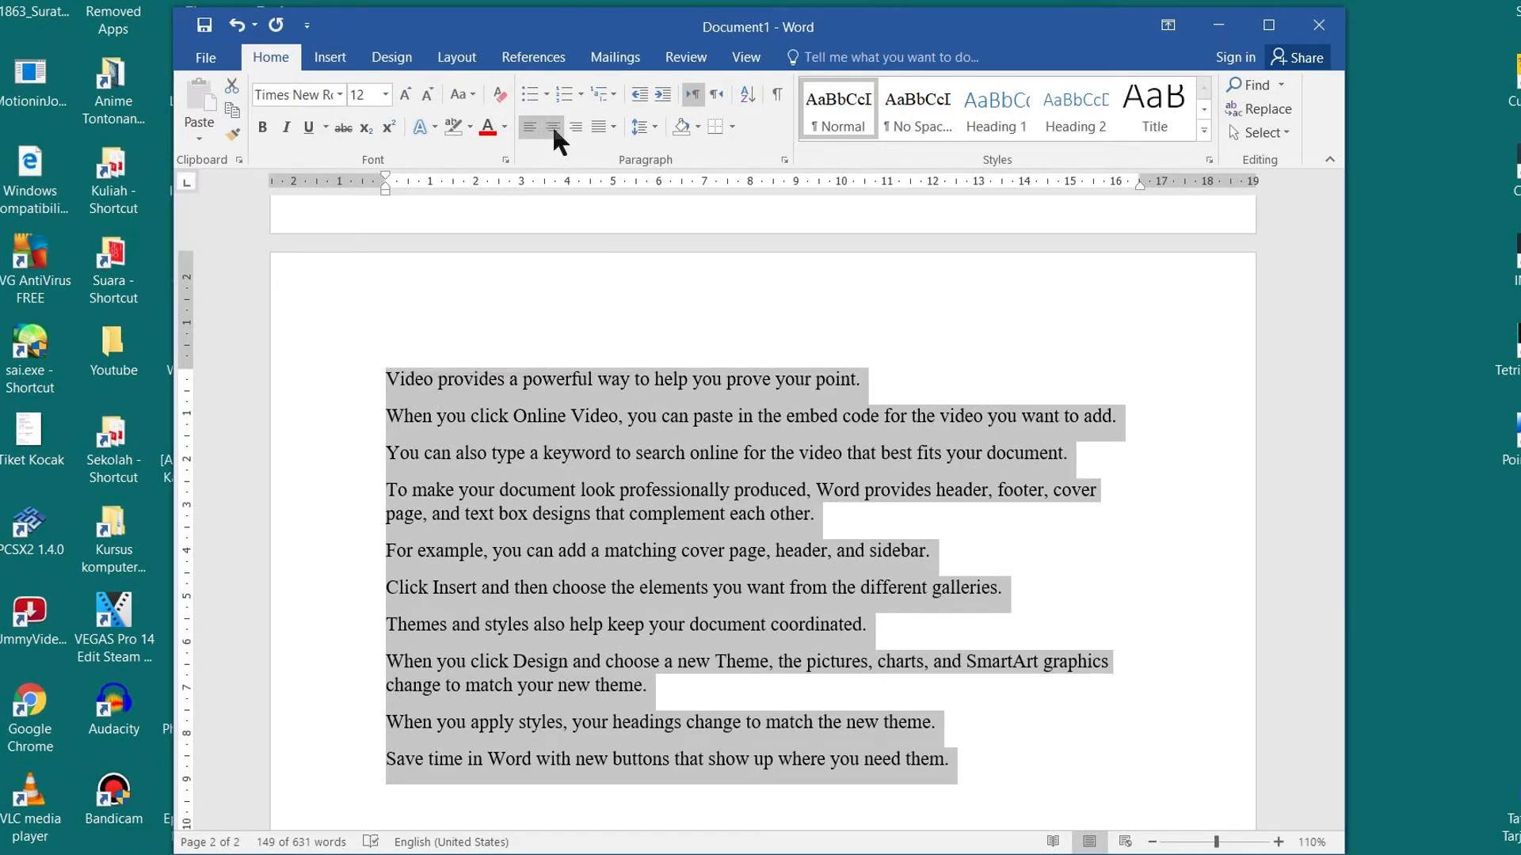
left_click(529, 89)
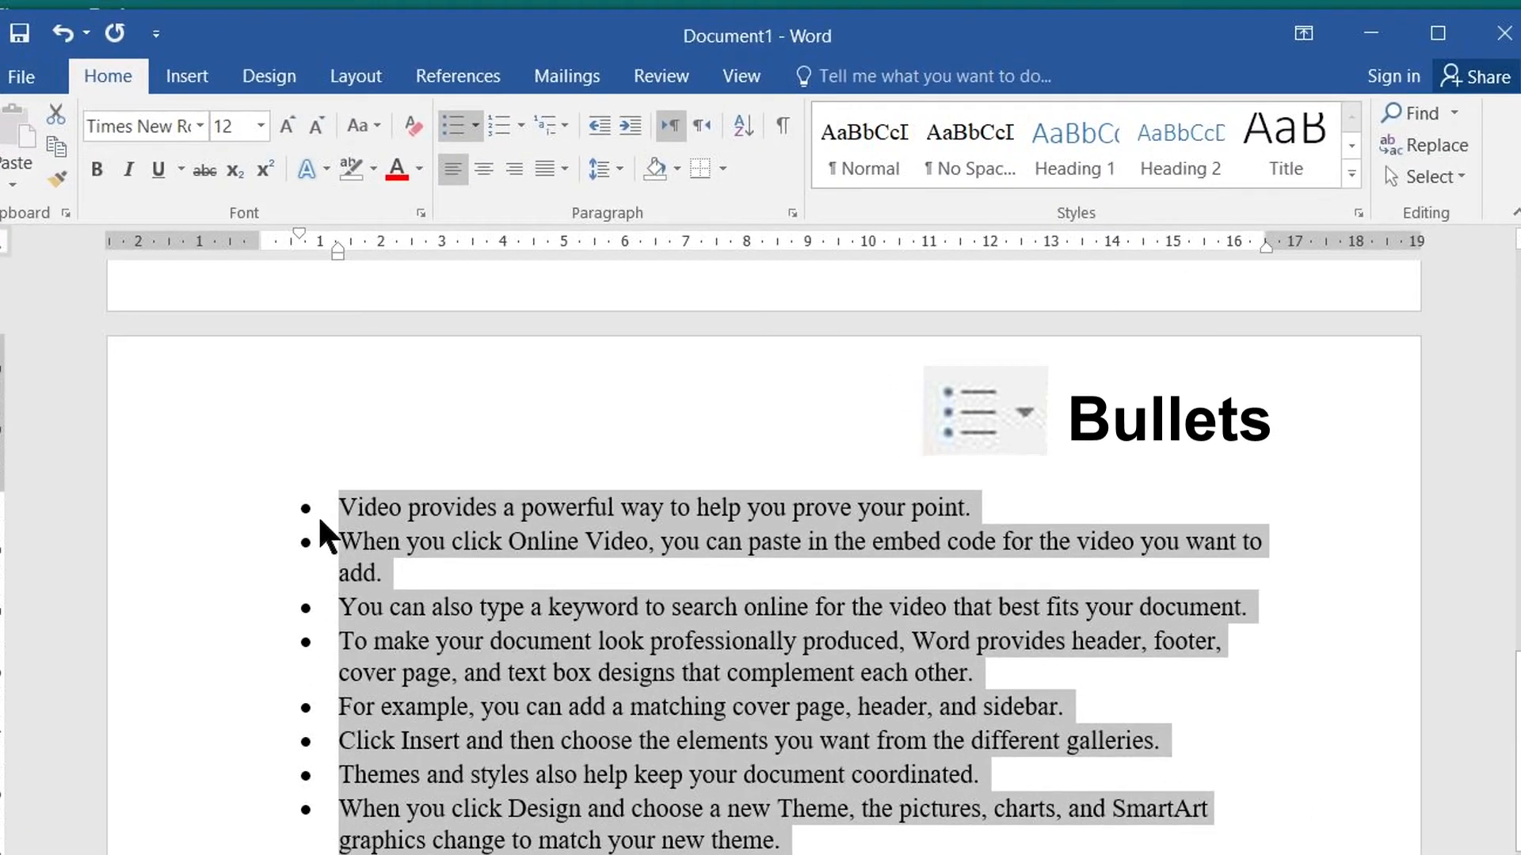
- Define a new bullet for the list on page 2 using the double-headed arrow from the Symbol font
left_click(475, 125)
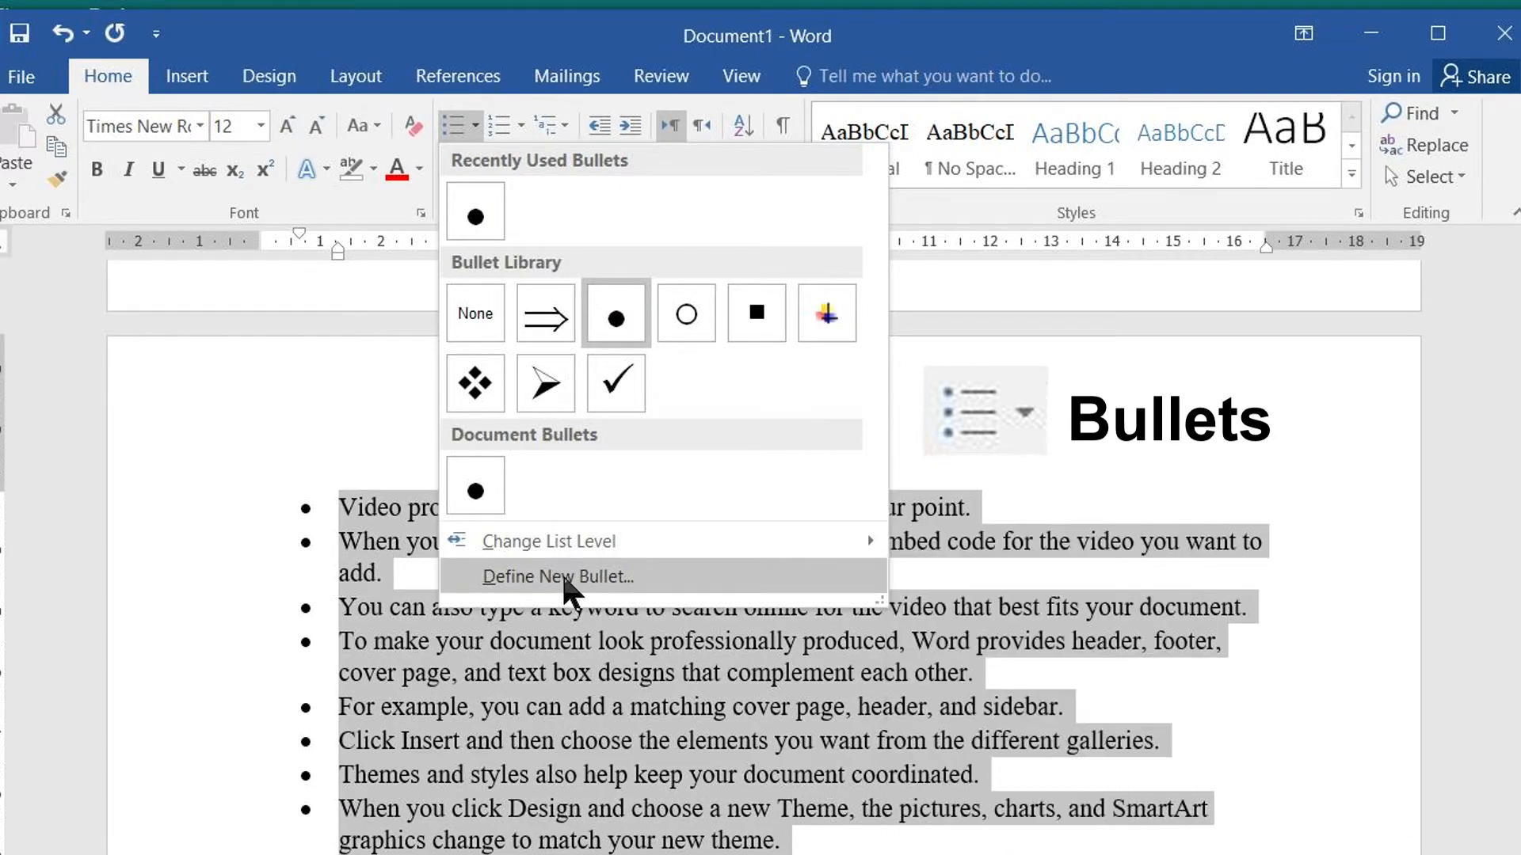
left_click(567, 573)
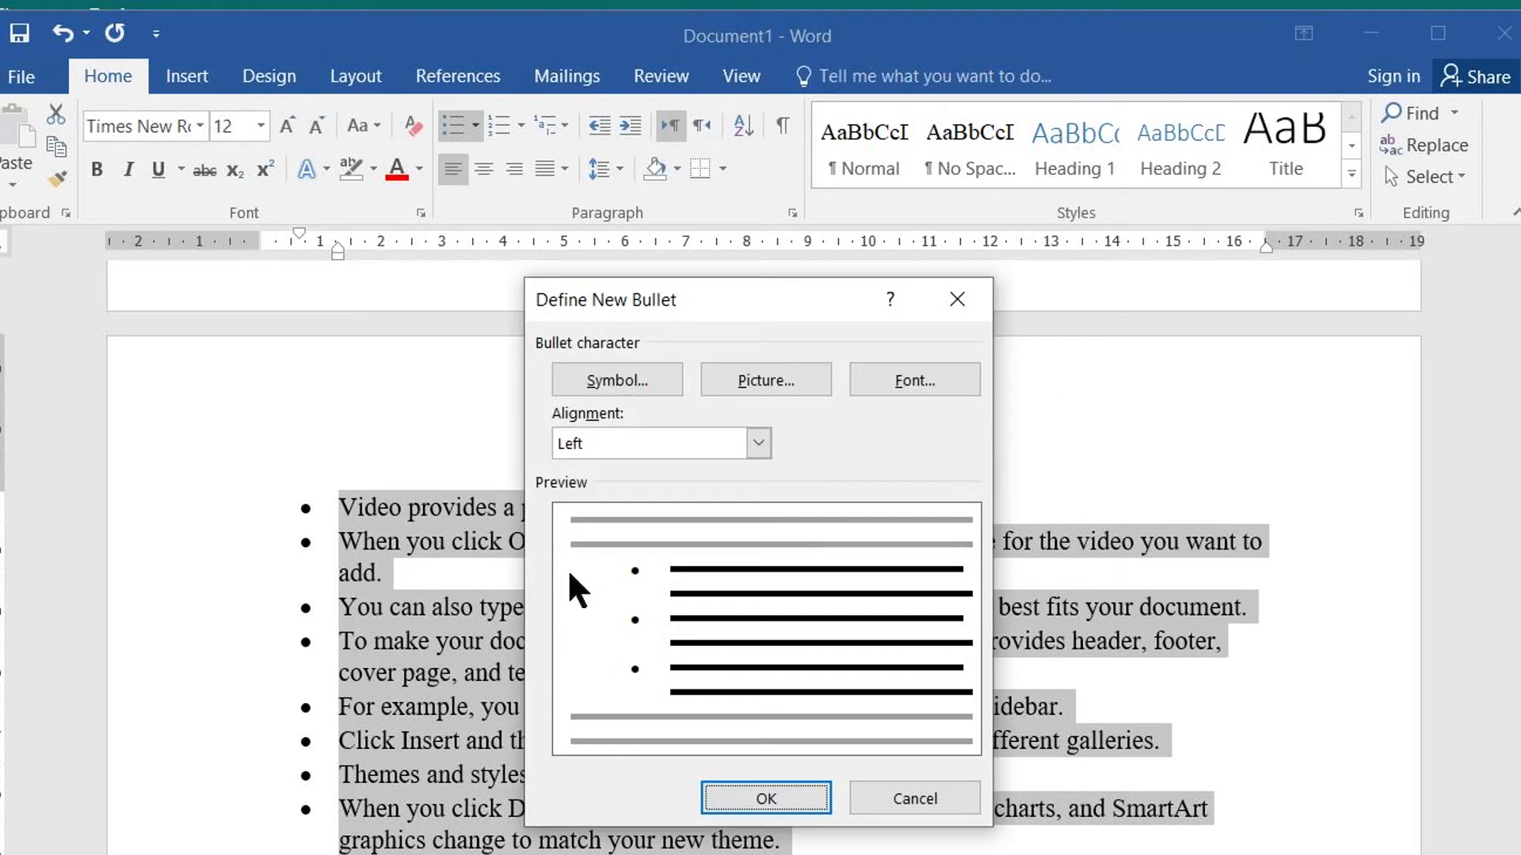
left_click(752, 440)
left_click(648, 382)
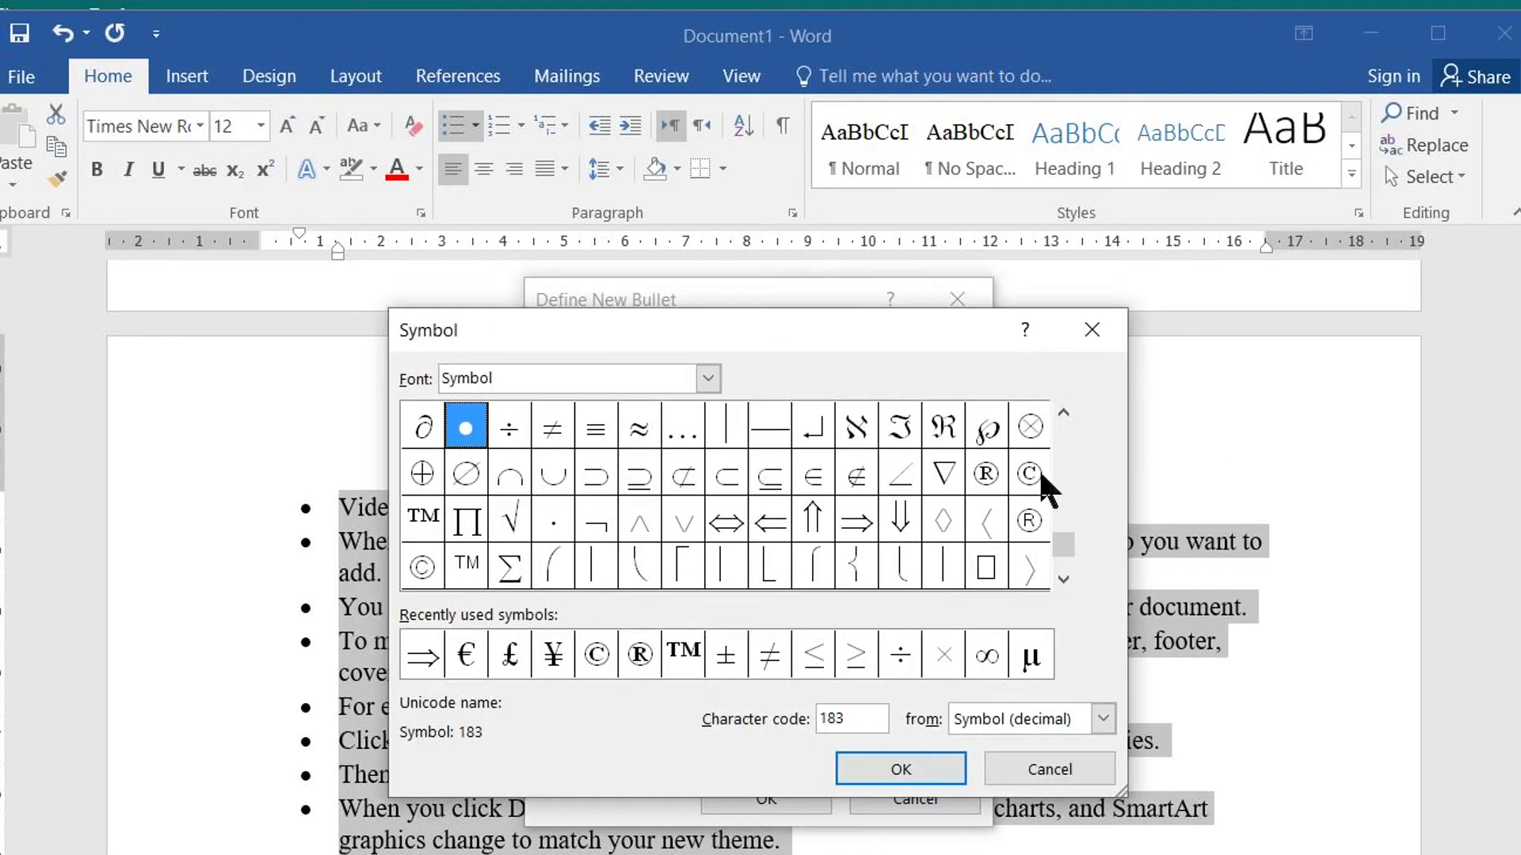
left_click_drag(1074, 450, 1070, 431)
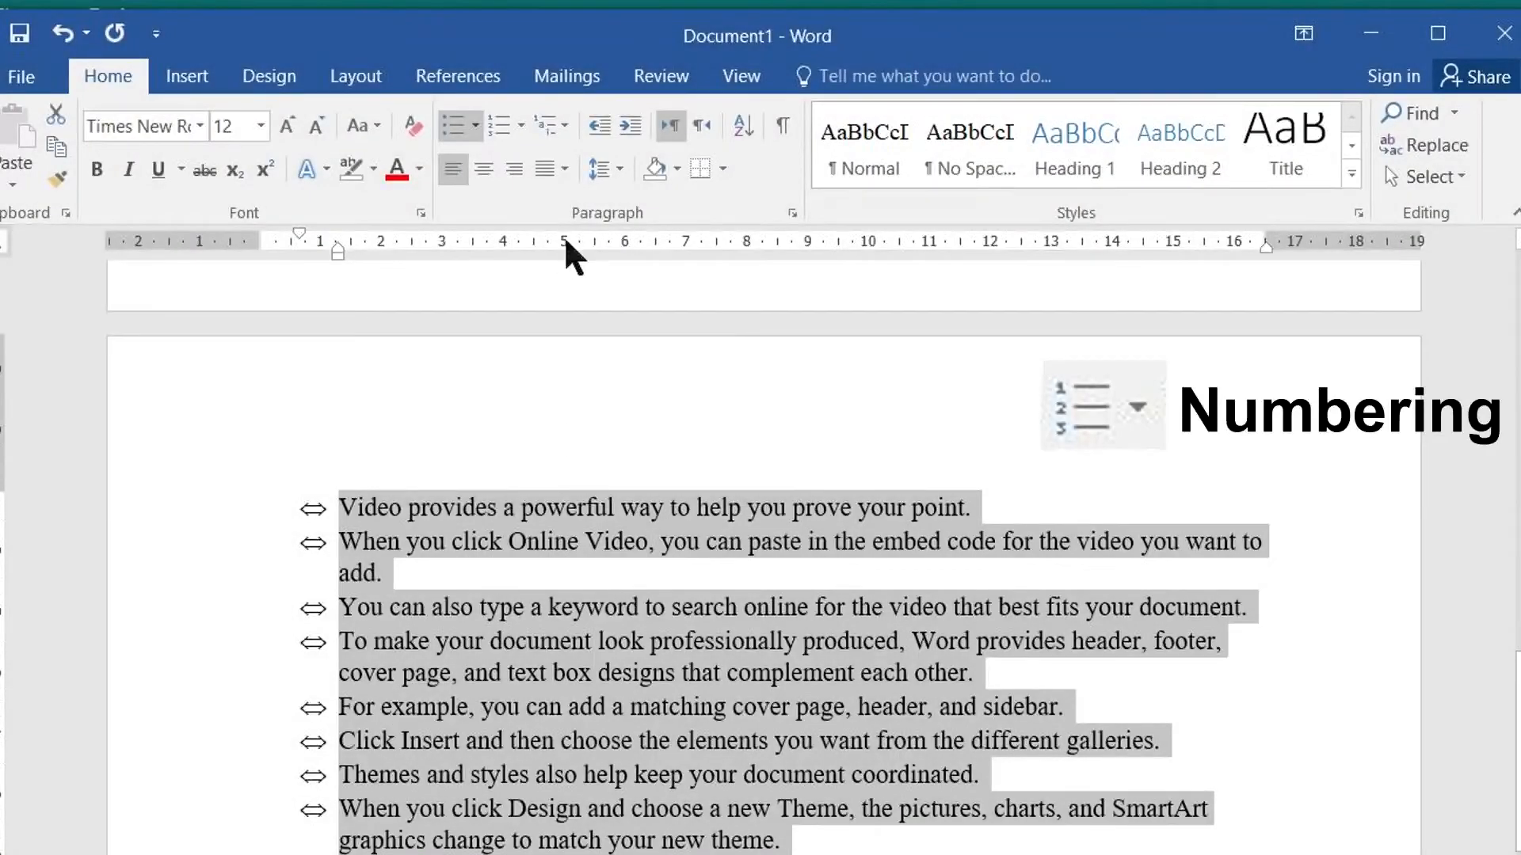
- Convert the bulleted list on page 2 to a numbered list and set its number format to A. B. C
left_click(496, 134)
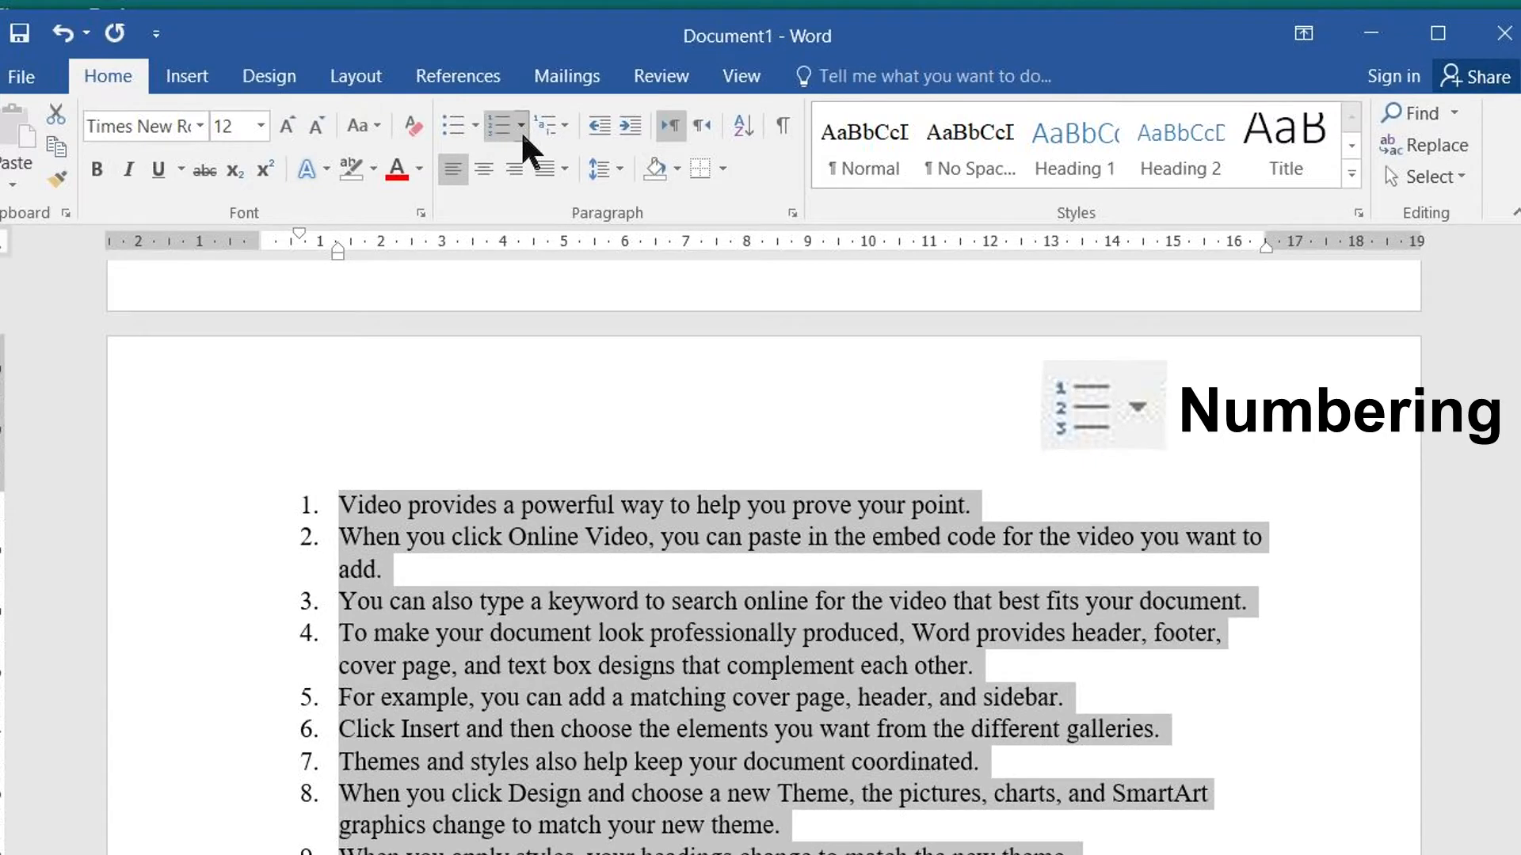
left_click(521, 126)
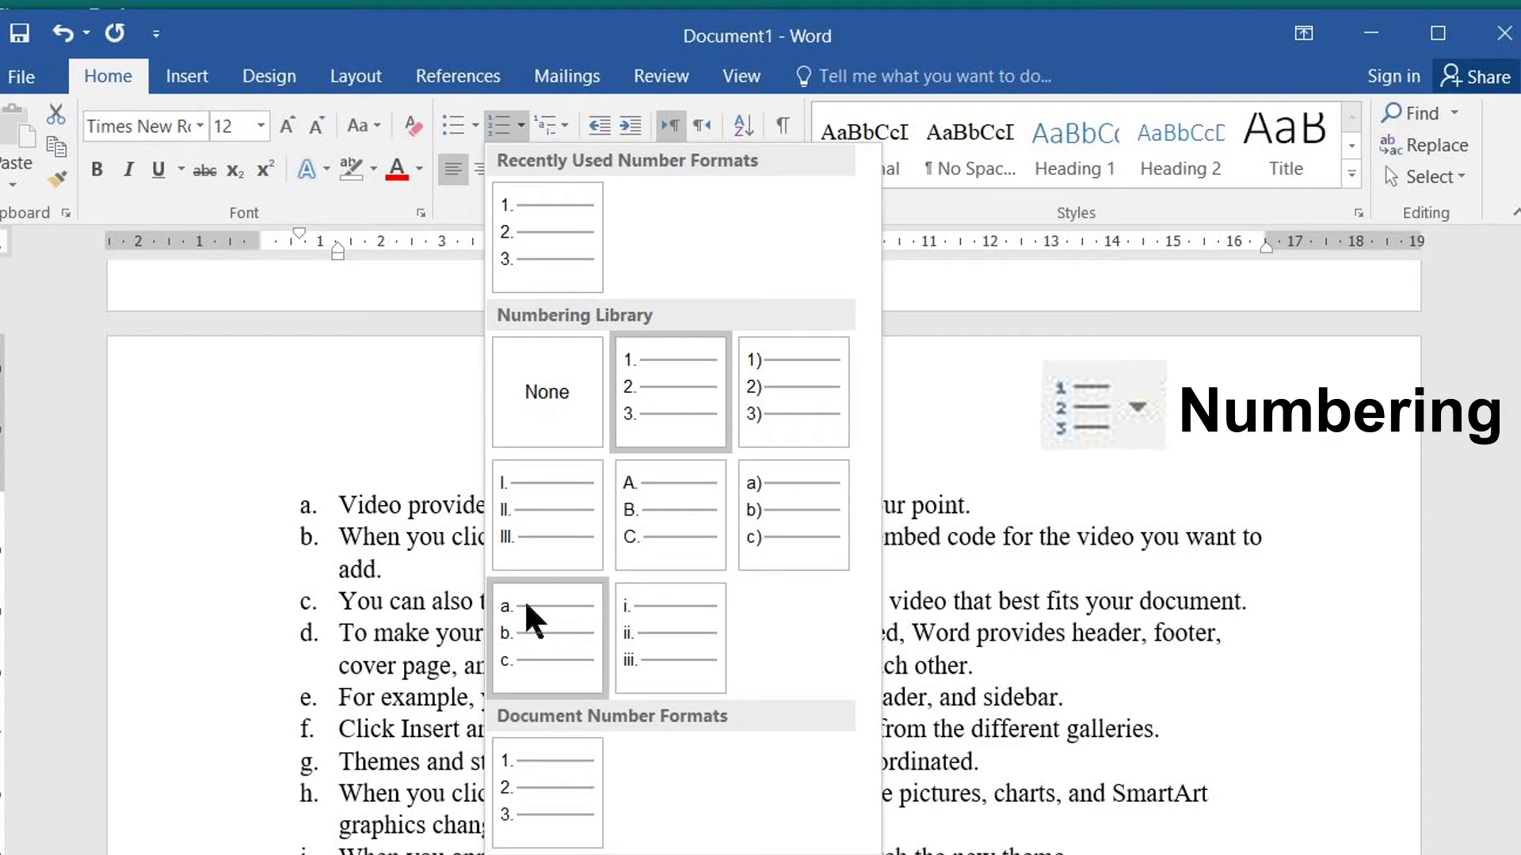
left_click(678, 524)
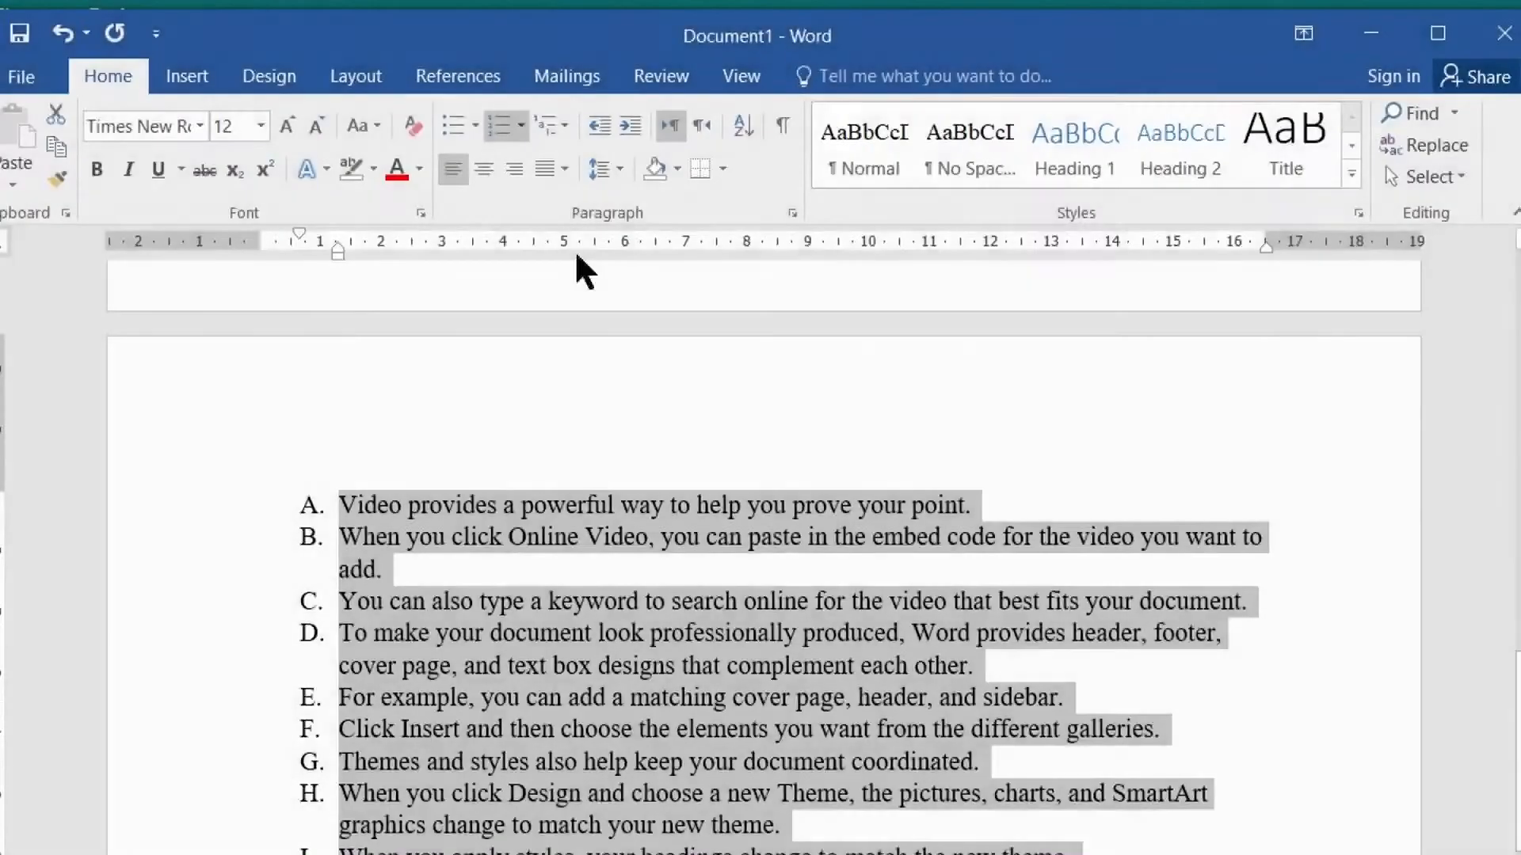
left_click(565, 125)
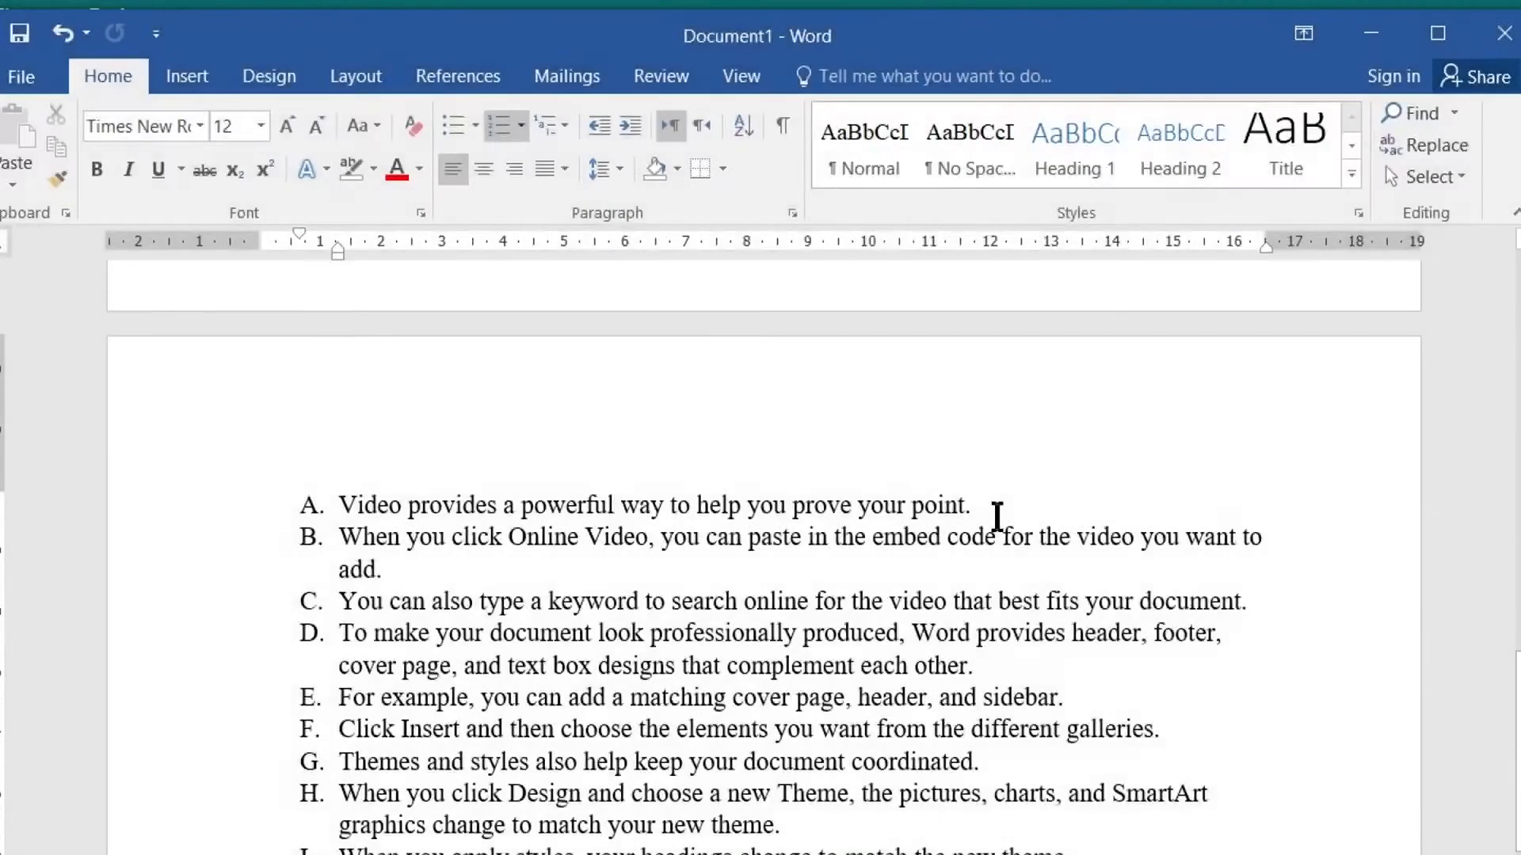
- Add an empty item after the "Video provides" item and increase its indent by one level
left_click(997, 515)
key("Return")
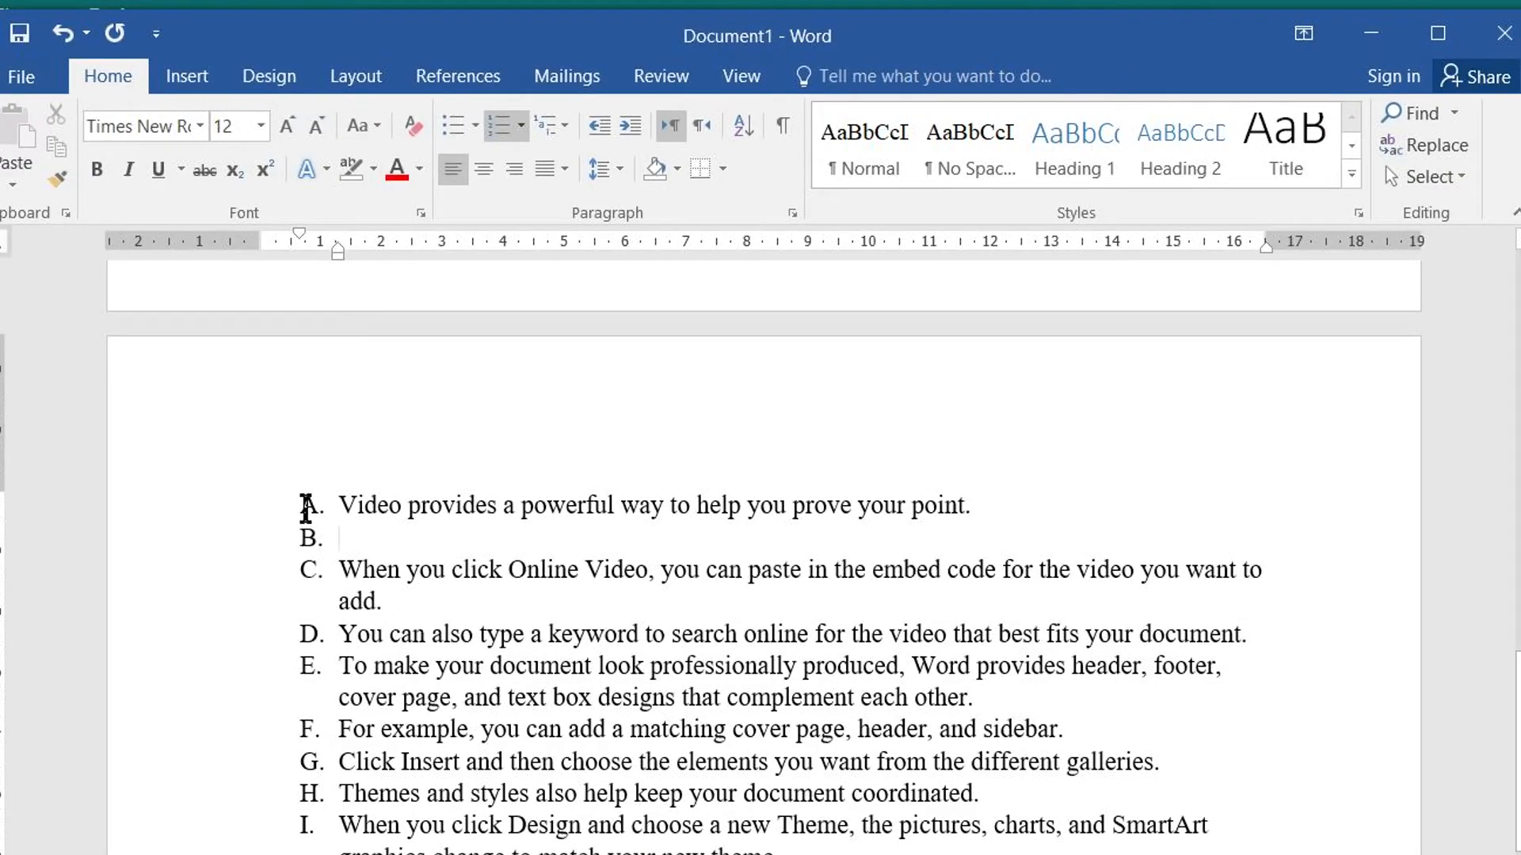
left_click(629, 127)
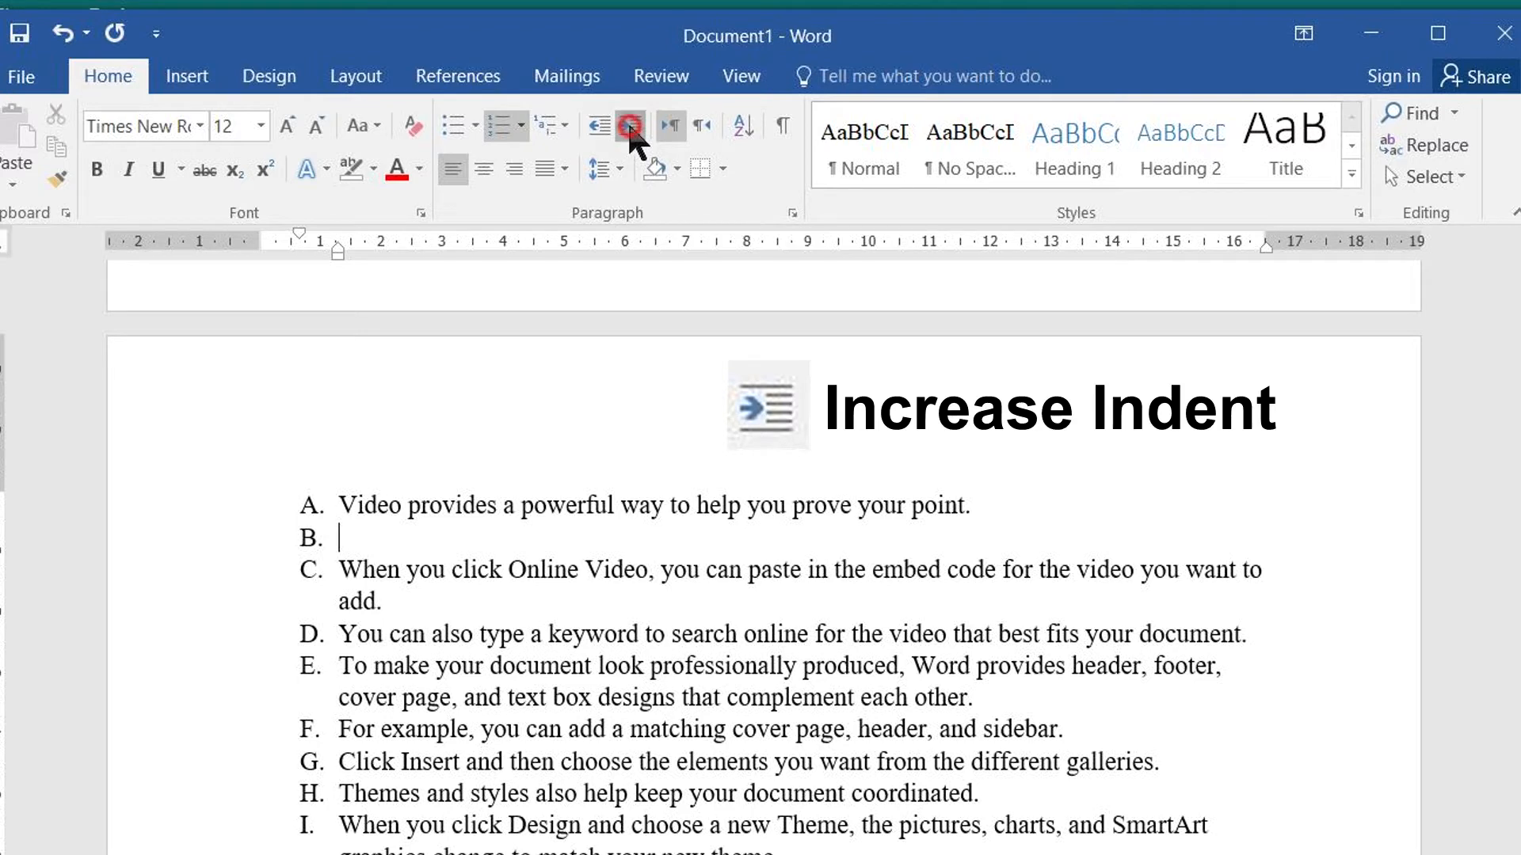
left_click_drag(415, 255, 374, 265)
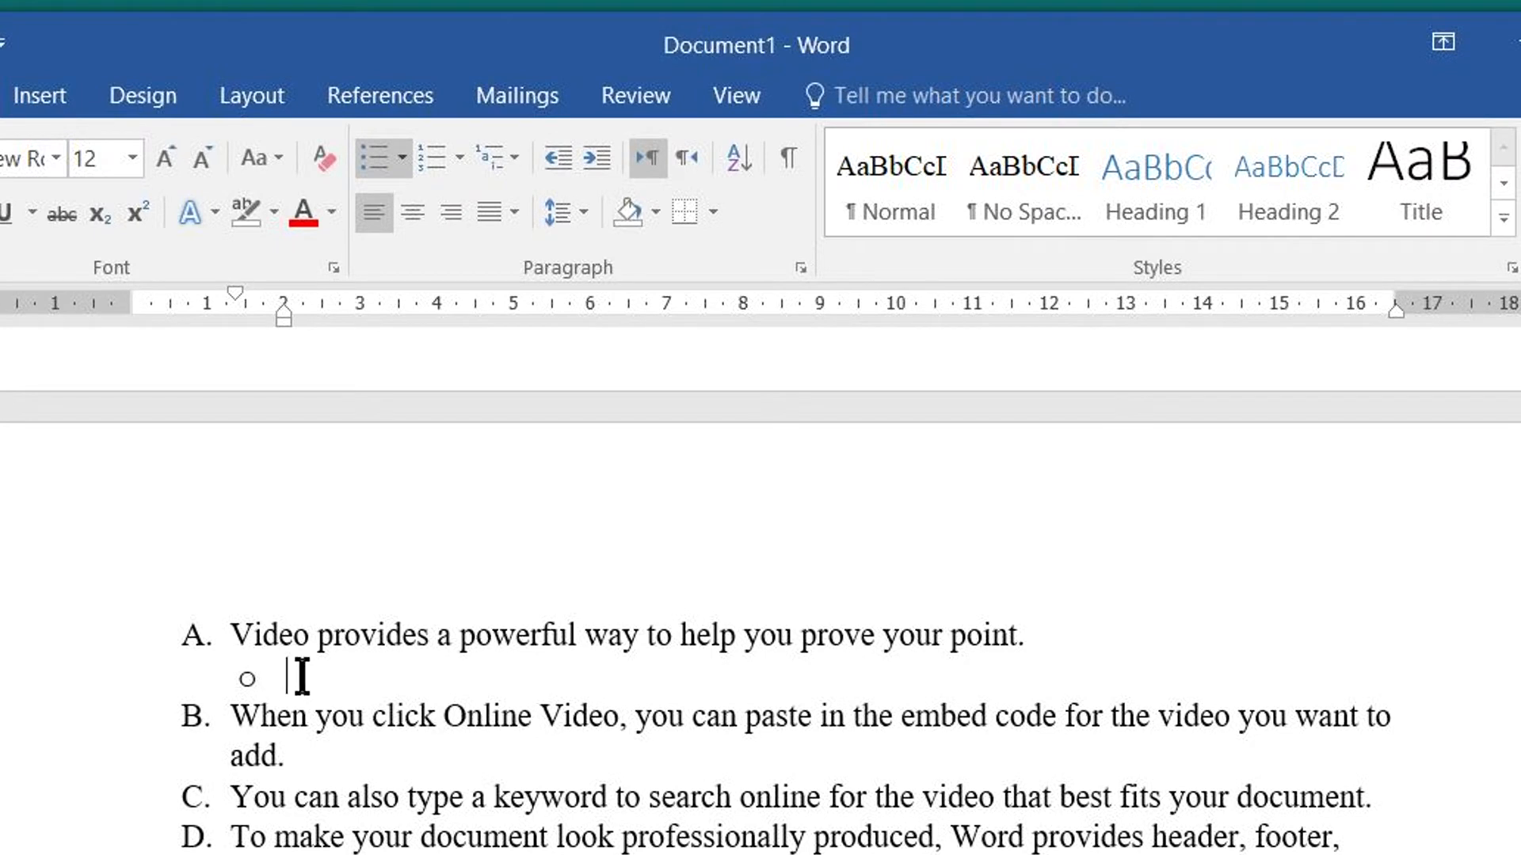
- Number the indented sub-items 1. 2. 3., enter Abc, Abc and Cdb, and decrease the indent of the empty item that follows
left_click(459, 158)
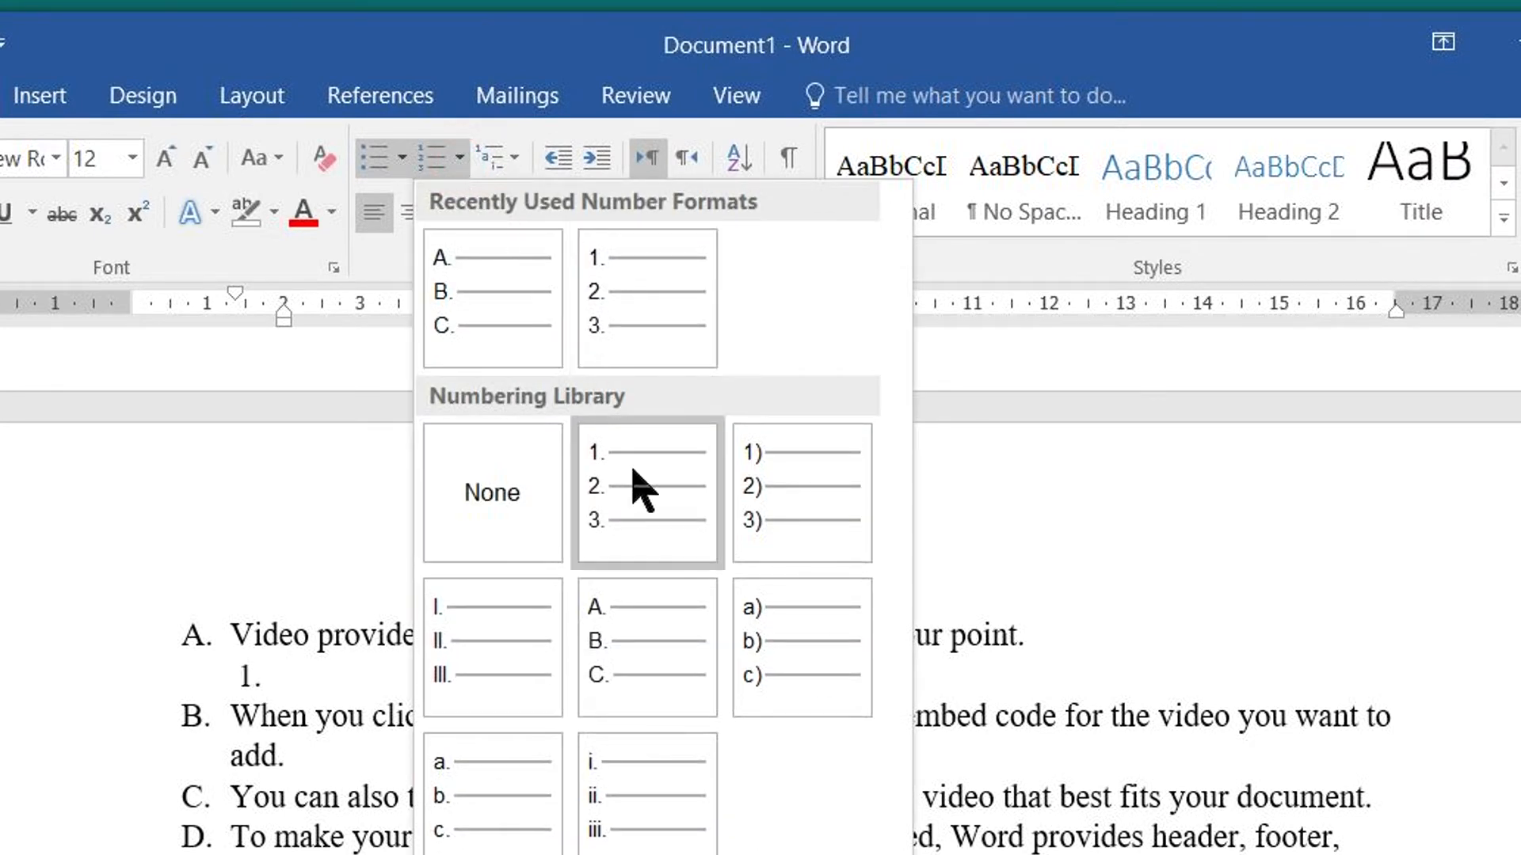
left_click(650, 511)
type("abc")
key("Return")
key("Return")
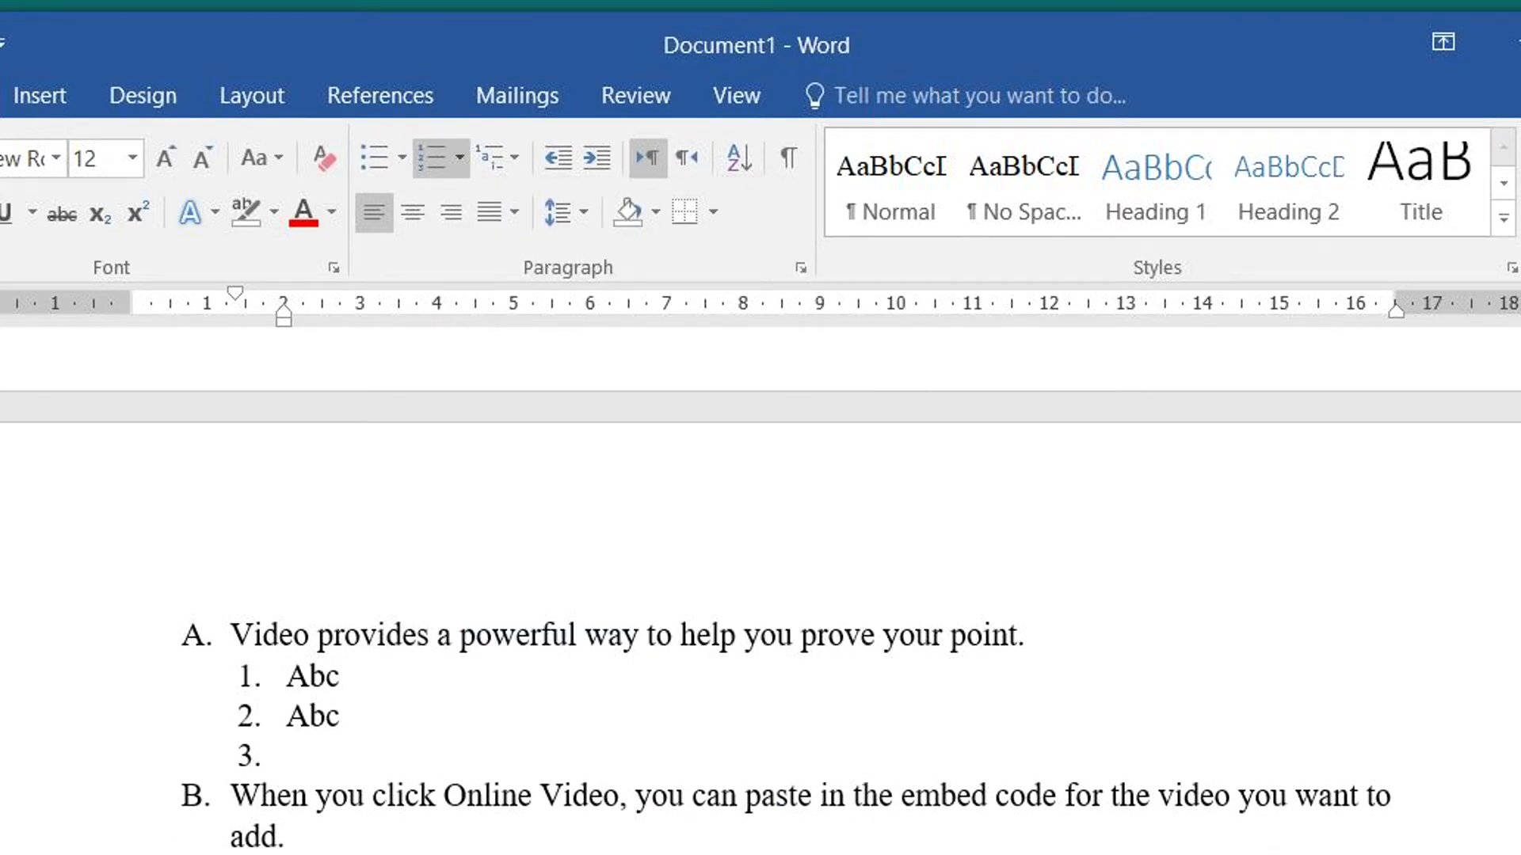
type("cdb")
key("Return")
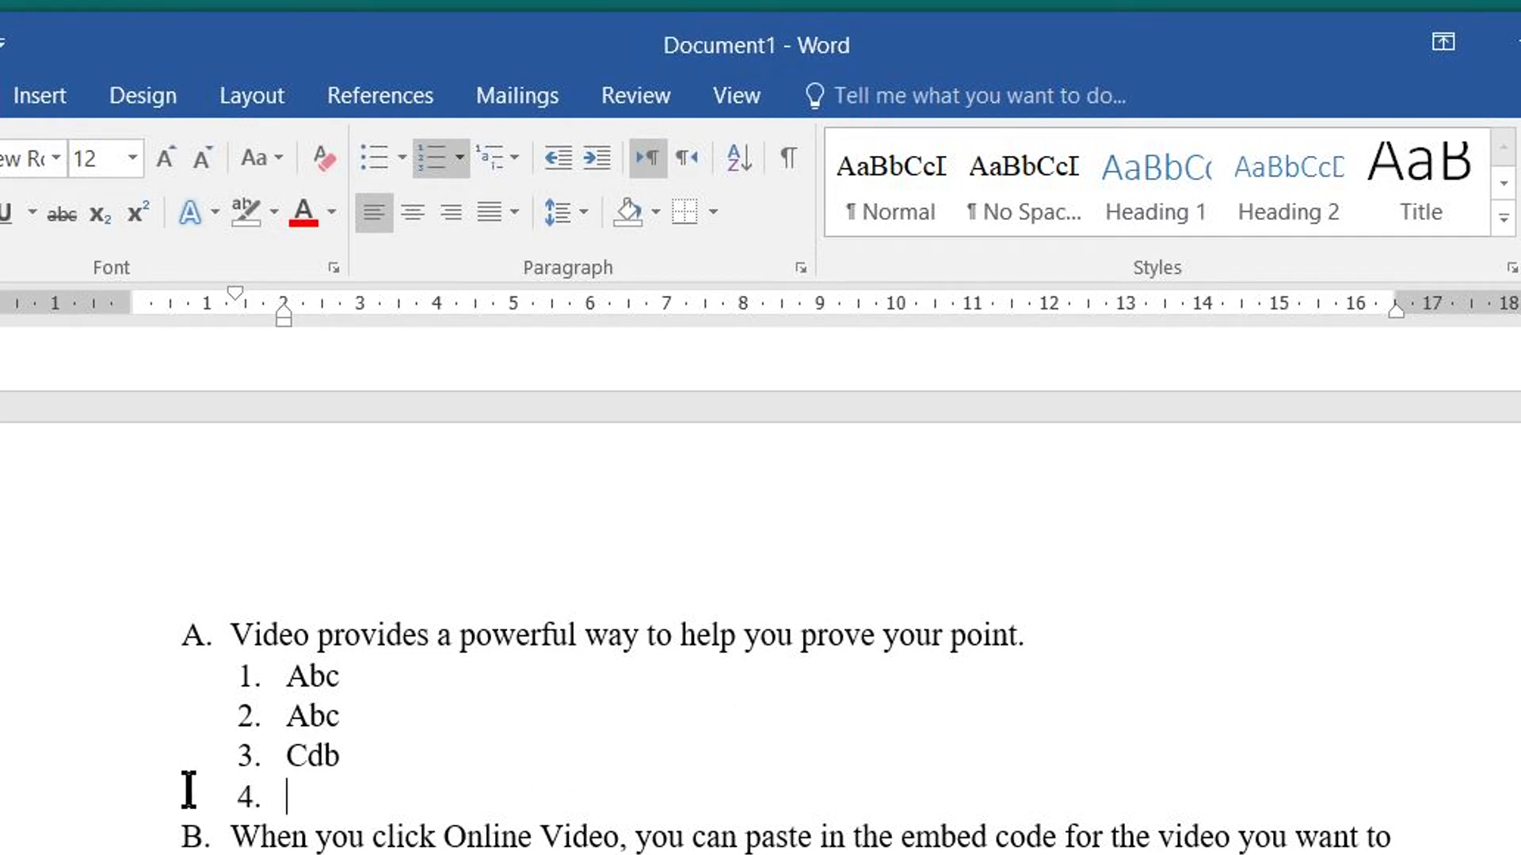
left_click(556, 158)
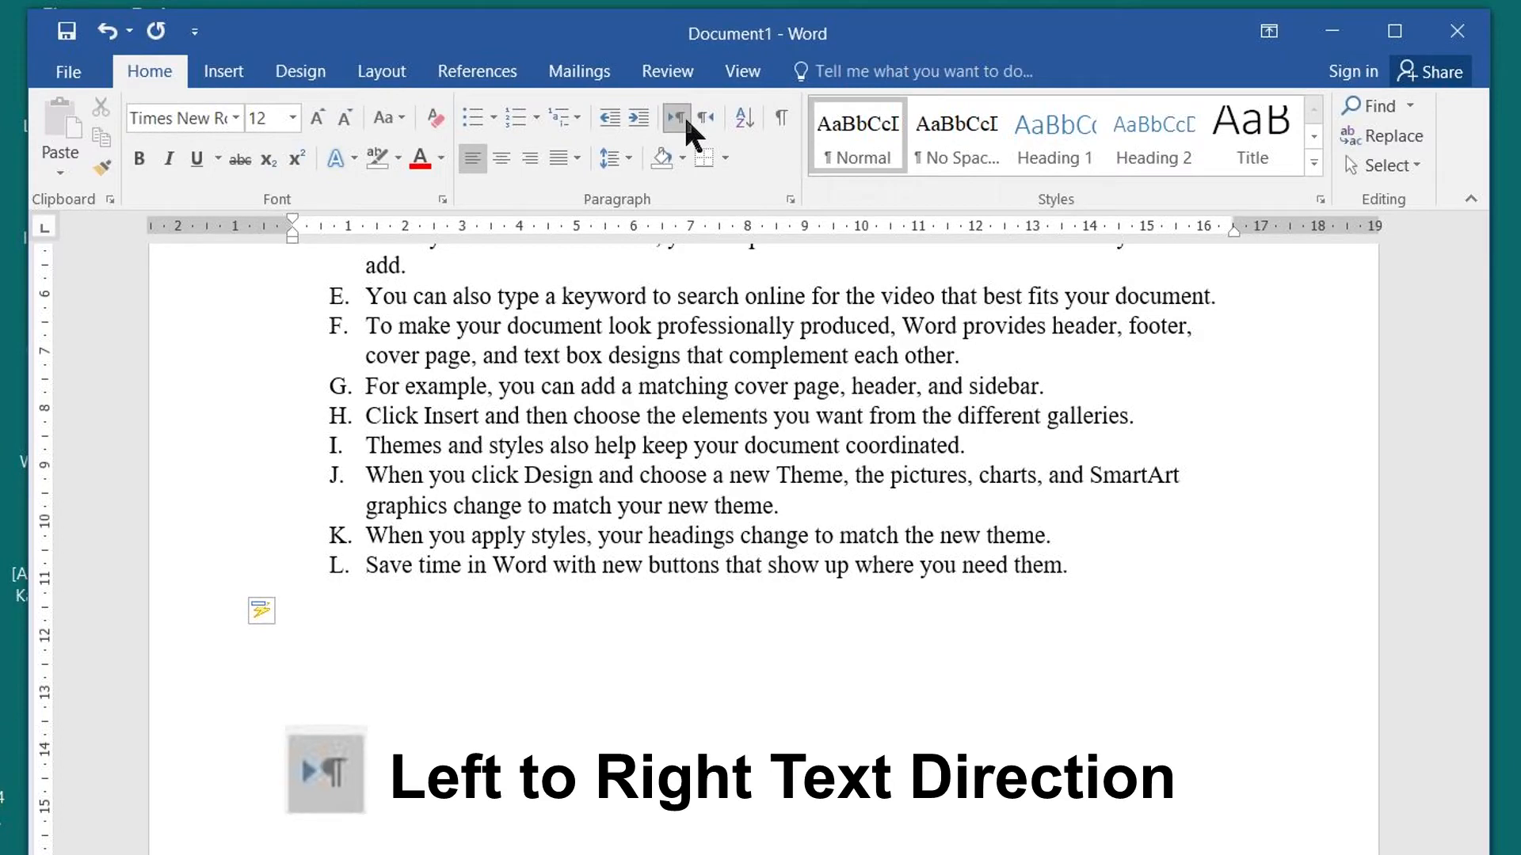
- Enter "Abcdefg" below the list as left-to-right text and a random string of letters as a right-to-left line
type("abcd")
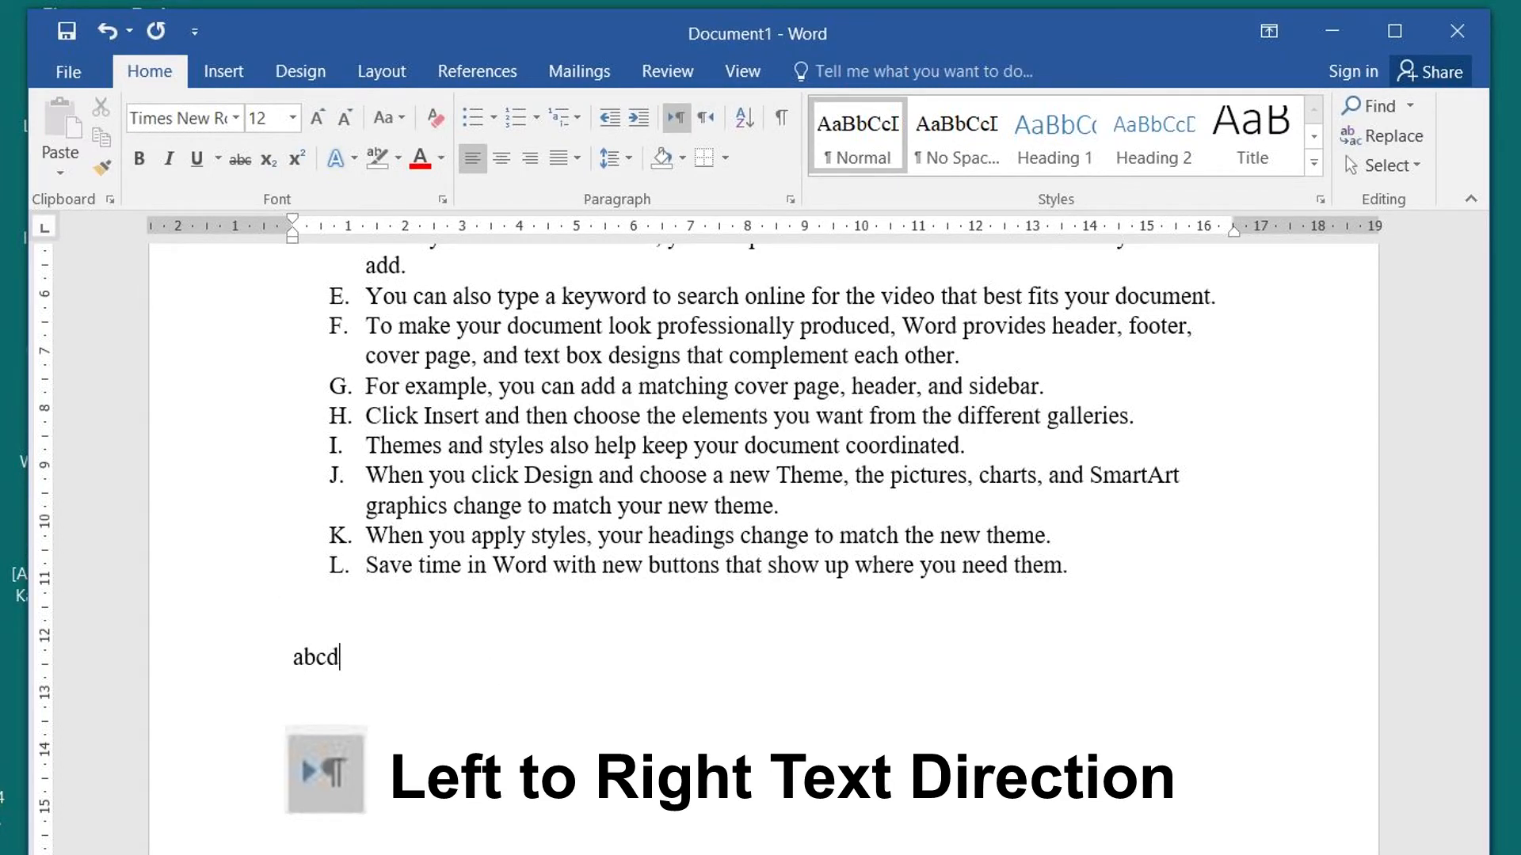
type("efg")
key("Return")
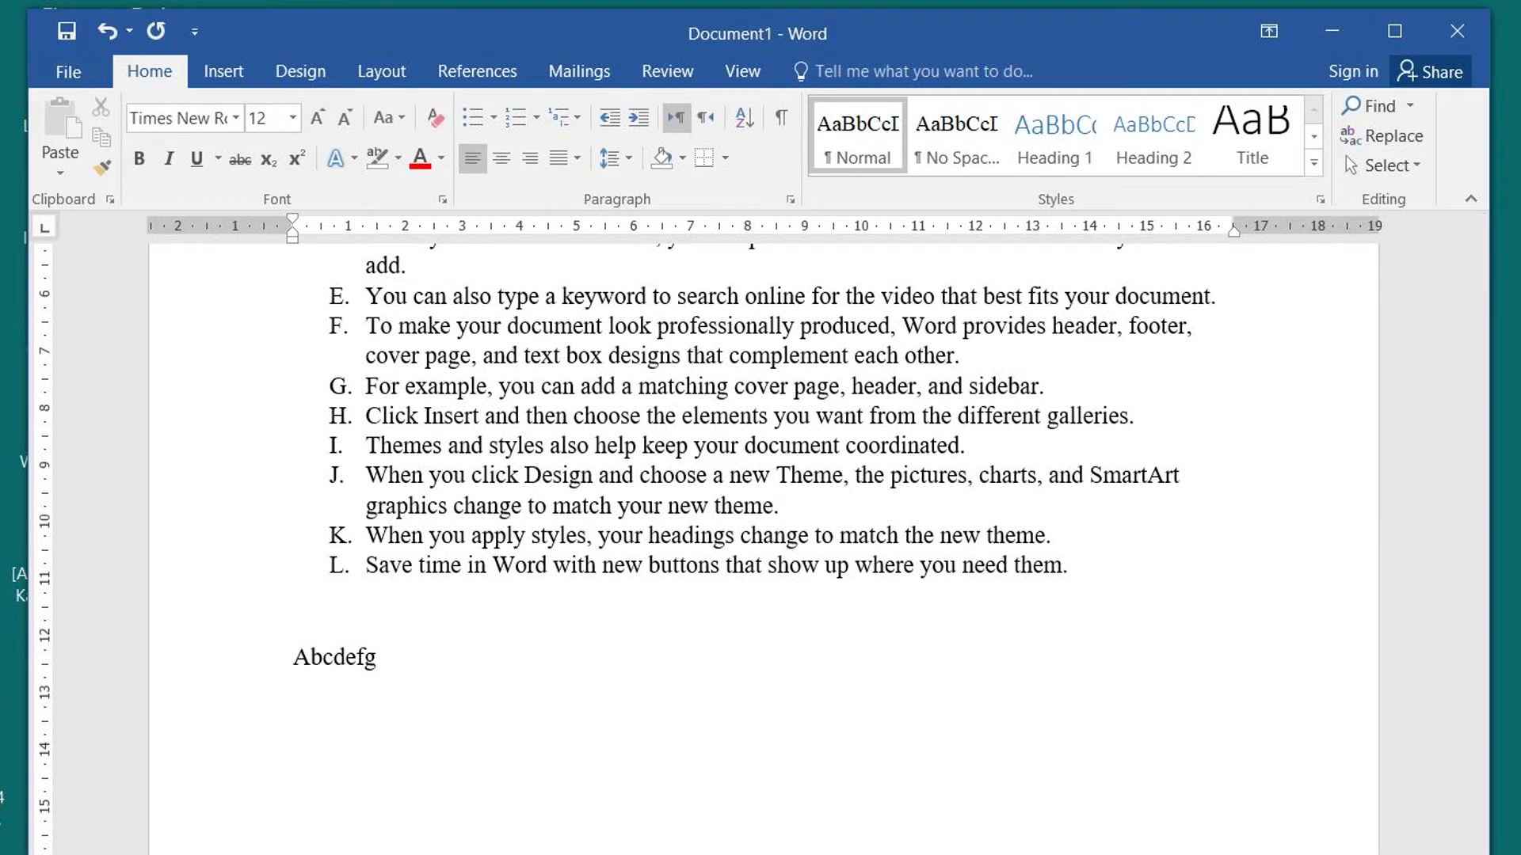
left_click(702, 119)
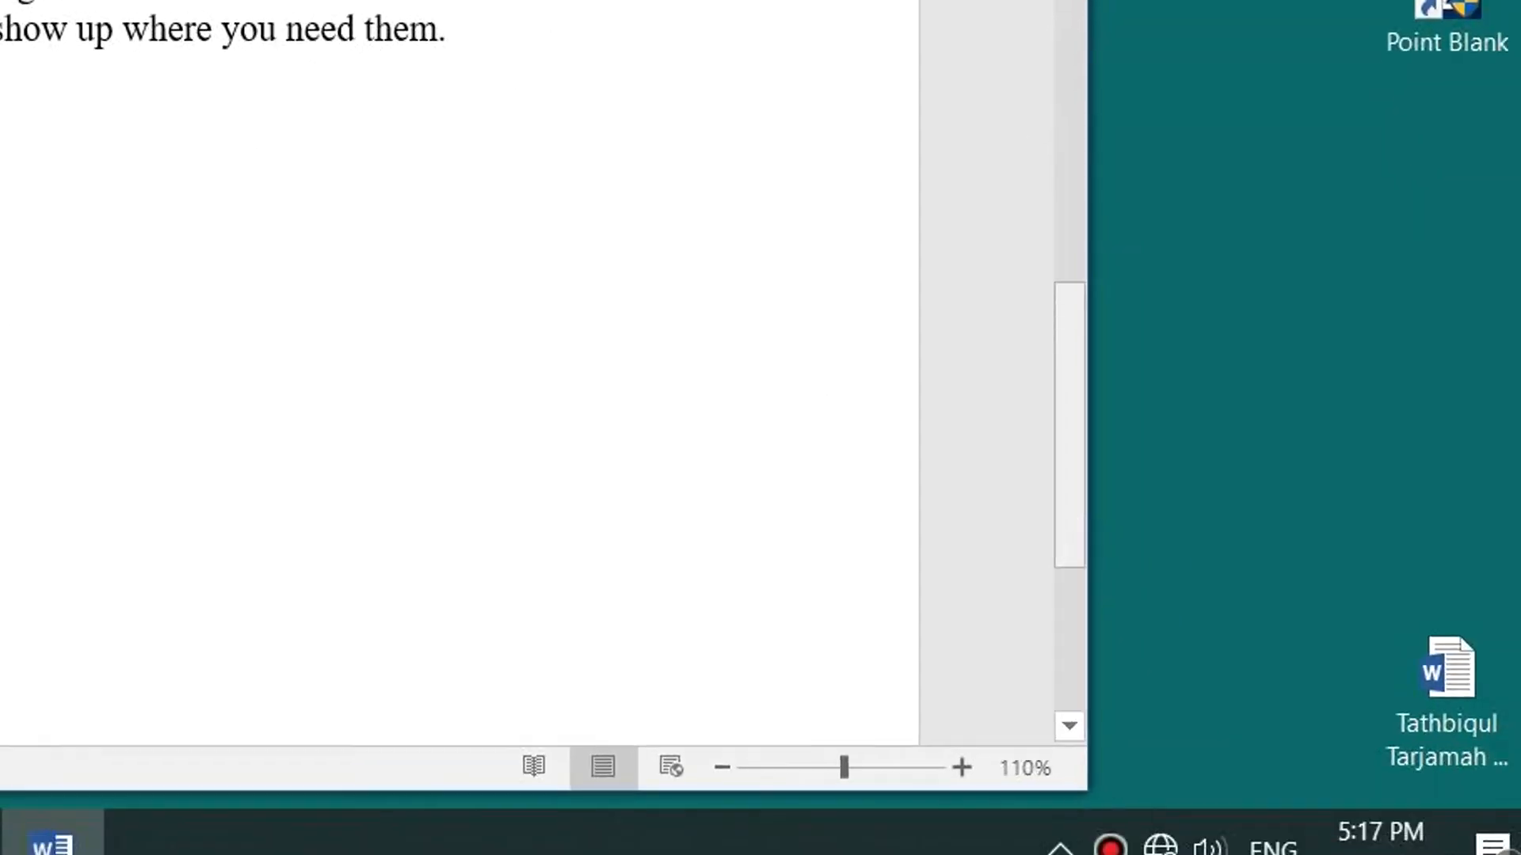
type("sqSQSqssqxjjdwsajdwkwkx")
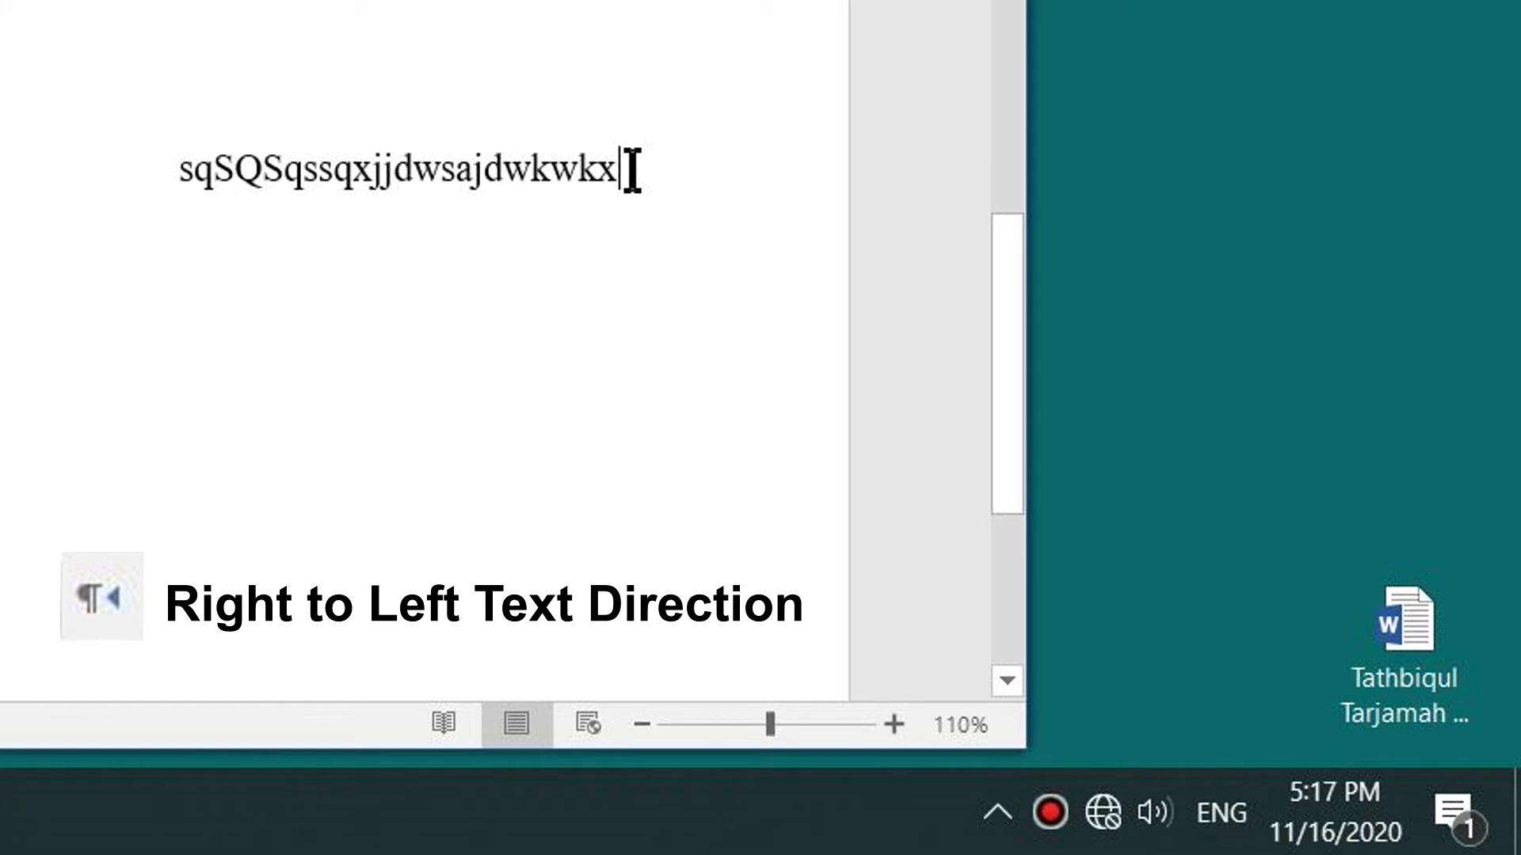
- Switch the keyboard to Arabic (United Arab Emirates) and replace the random letters on the right-to-left line with sample Arabic text
left_click(1226, 816)
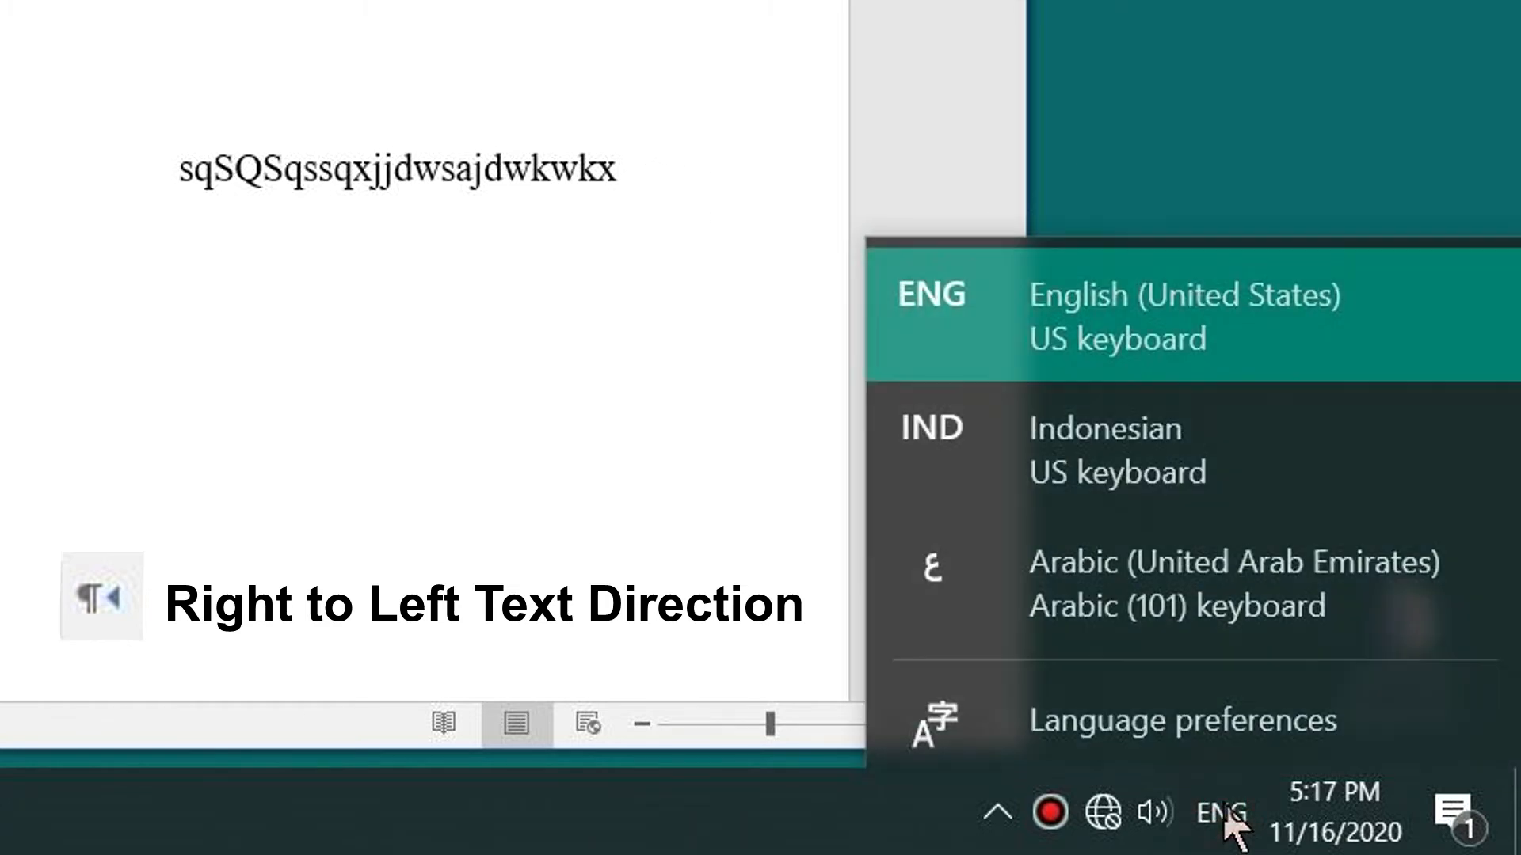
left_click(1169, 604)
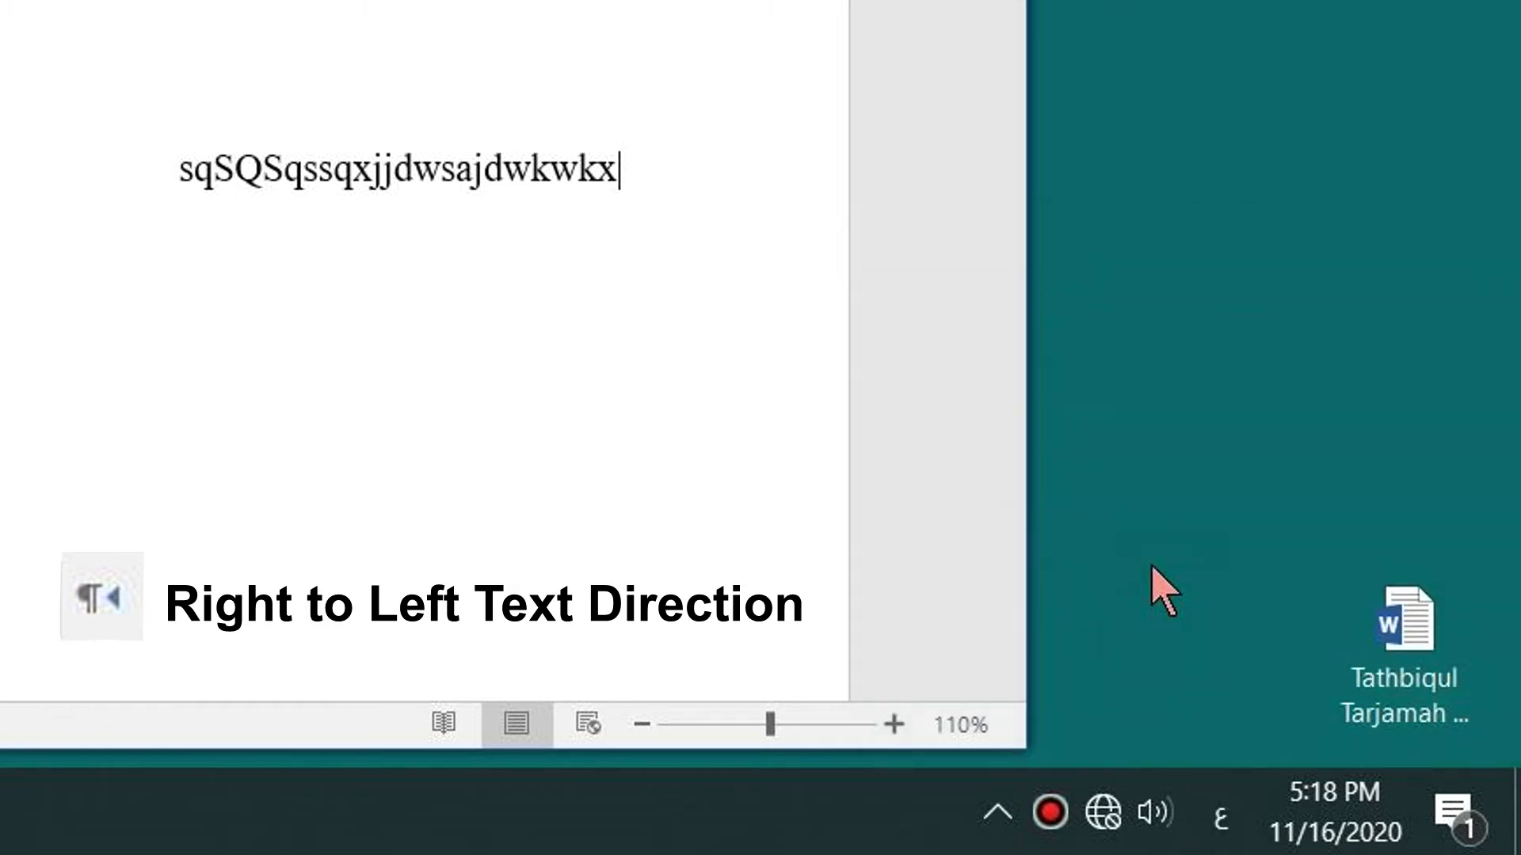
left_click_drag(689, 214, 135, 149)
key("Delete")
type("نيصءؤصنيصنؤصنصنؤهخن هخ نخصشنخين ؤش")
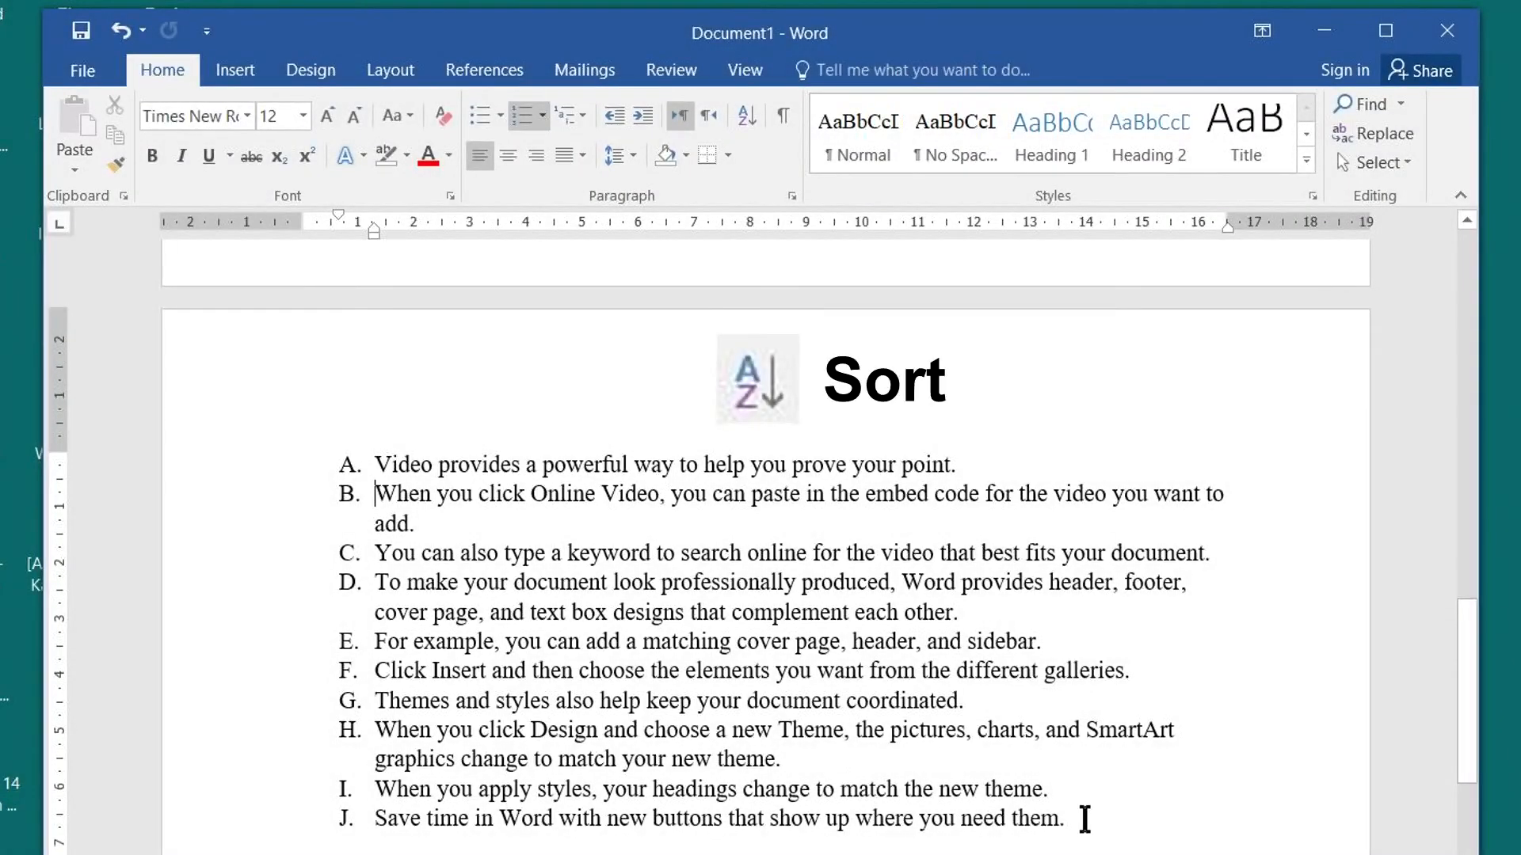
- Sort the lettered list on page 2 by paragraphs as text in ascending order, with no header row
left_click_drag(1084, 819, 378, 471)
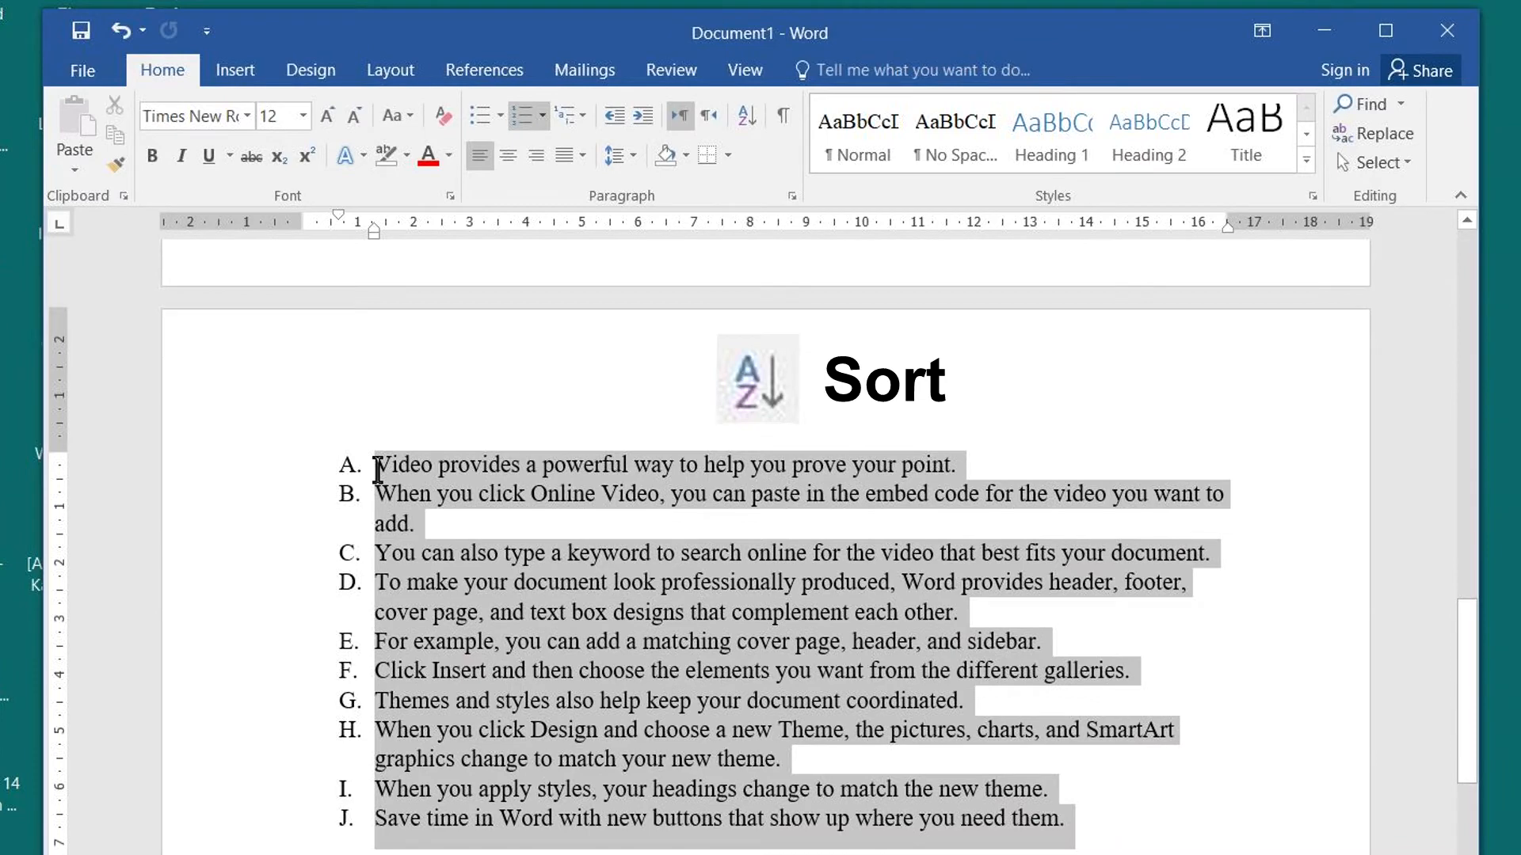
left_click(746, 111)
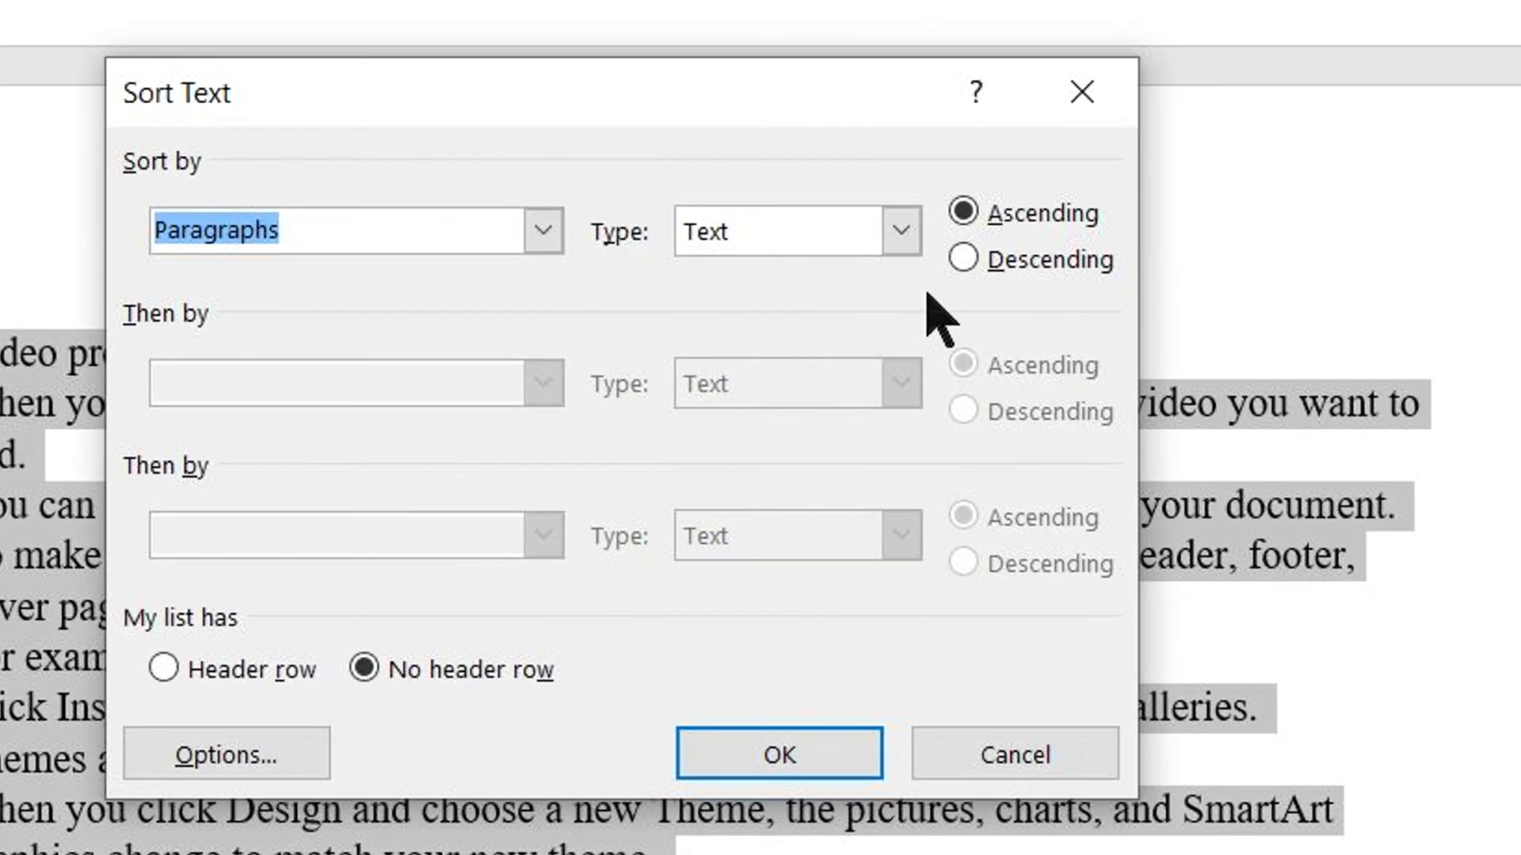
left_click(964, 259)
left_click(963, 216)
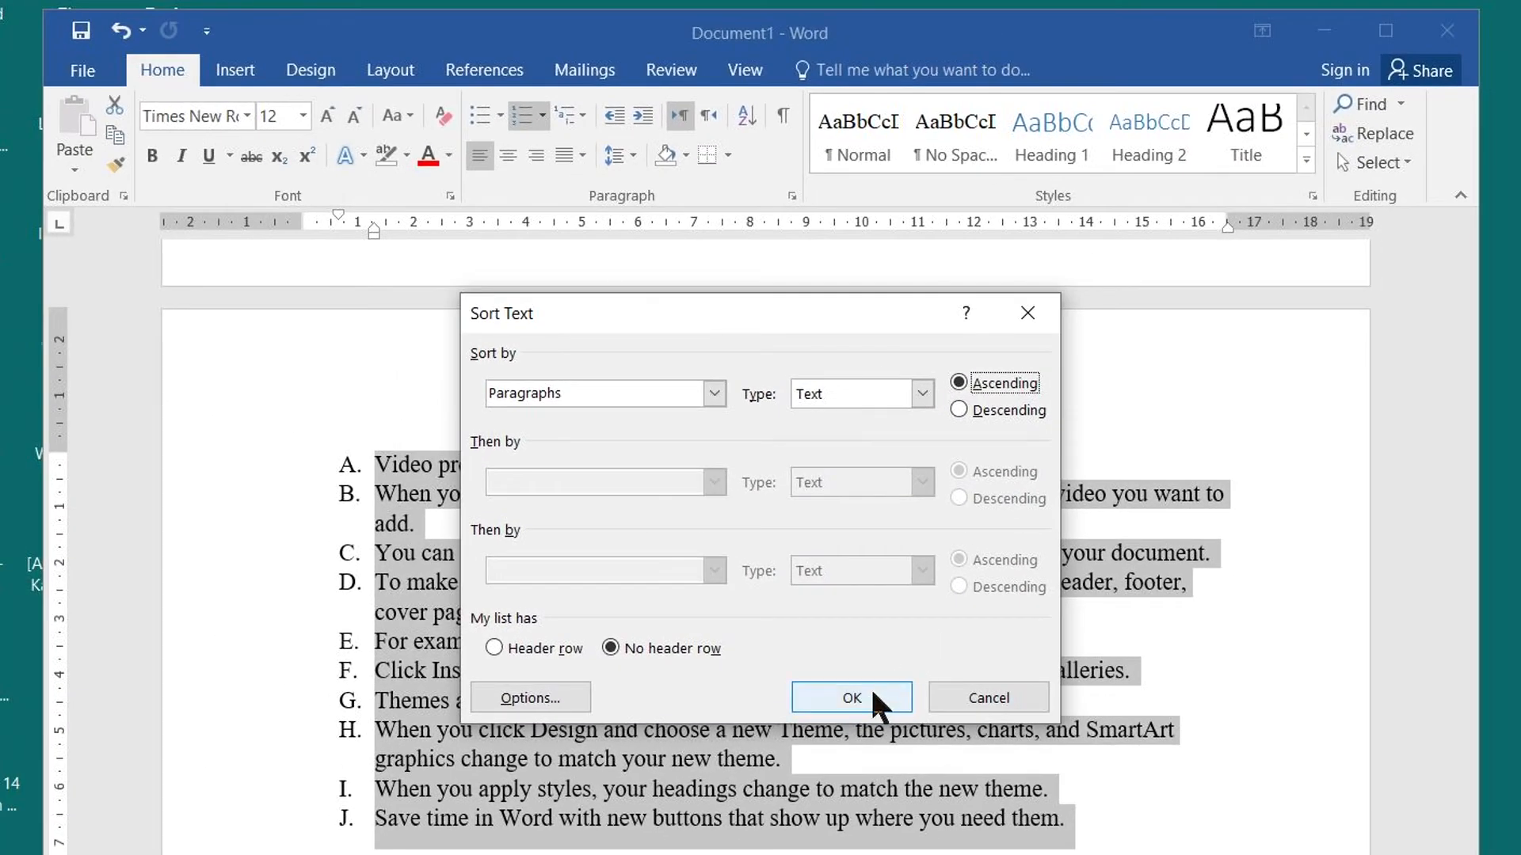
left_click(874, 700)
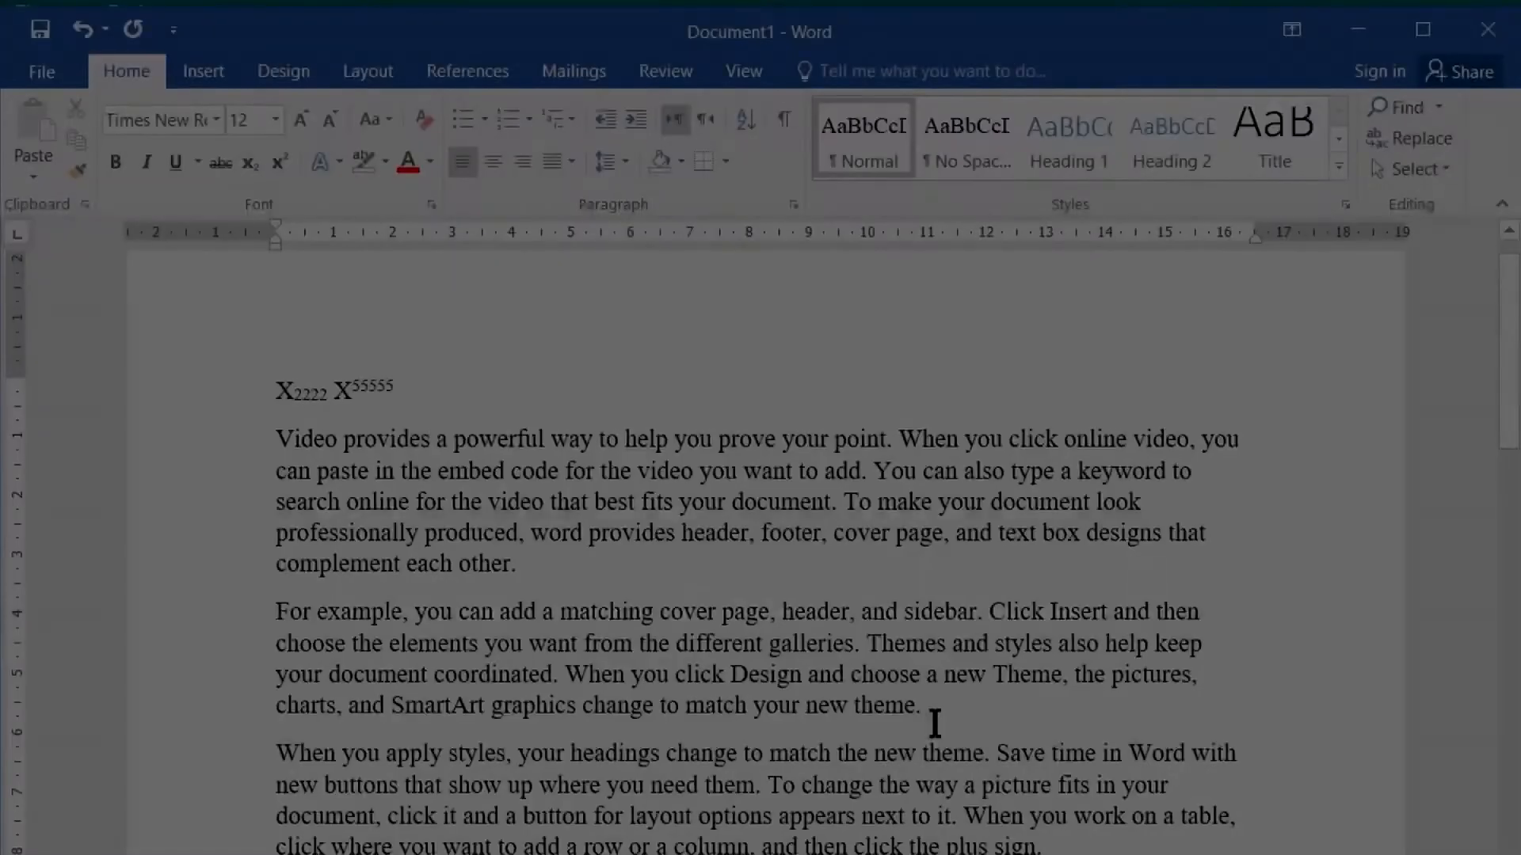
- Apply left, center, right and justified alignment in turn to the first two body paragraphs on page 1
left_click_drag(927, 704, 301, 436)
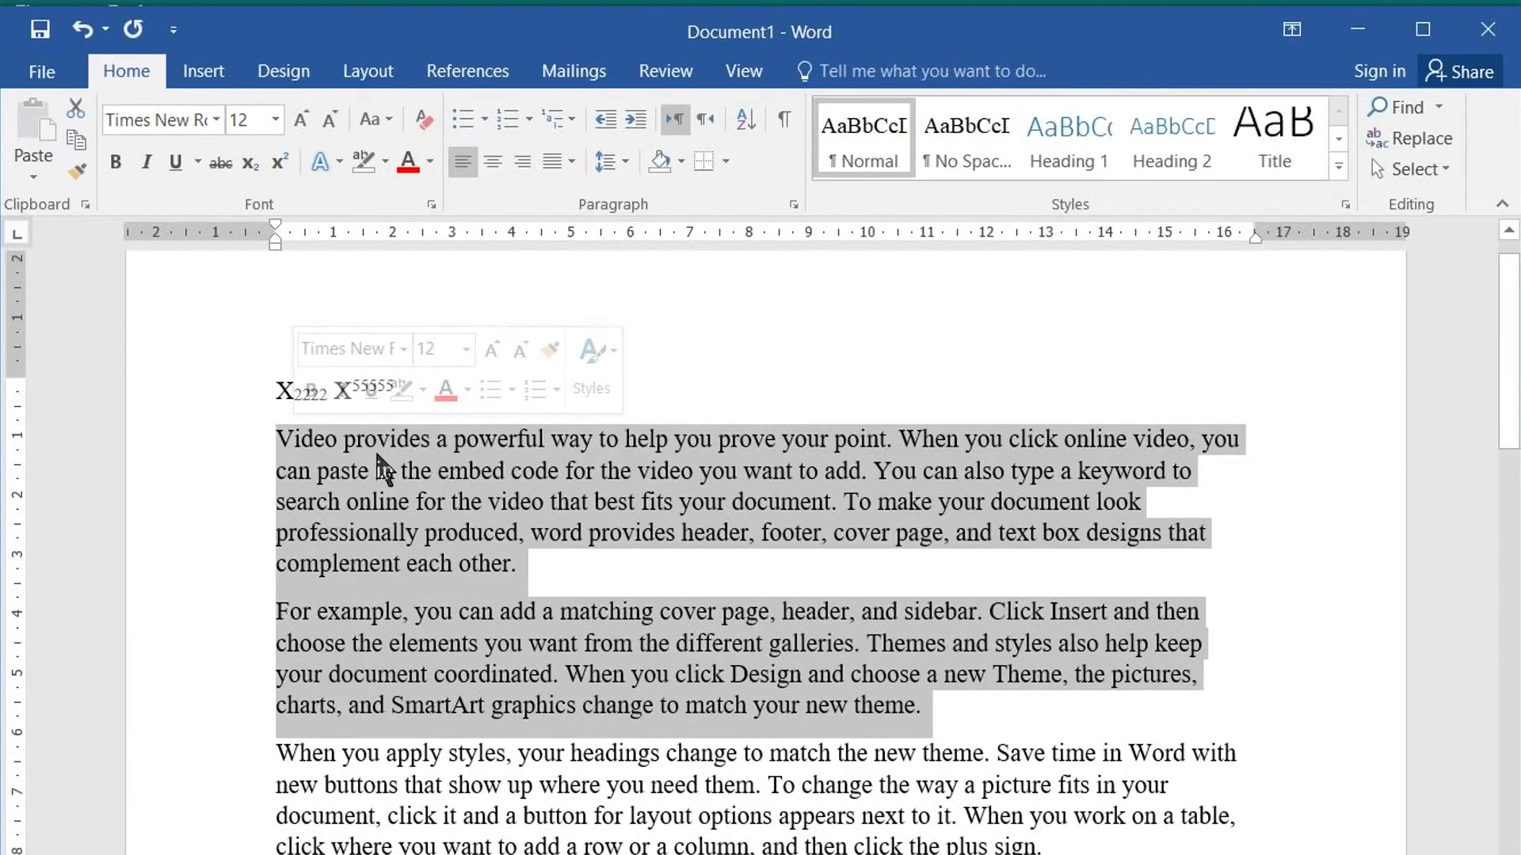
left_click(459, 158)
left_click(463, 161)
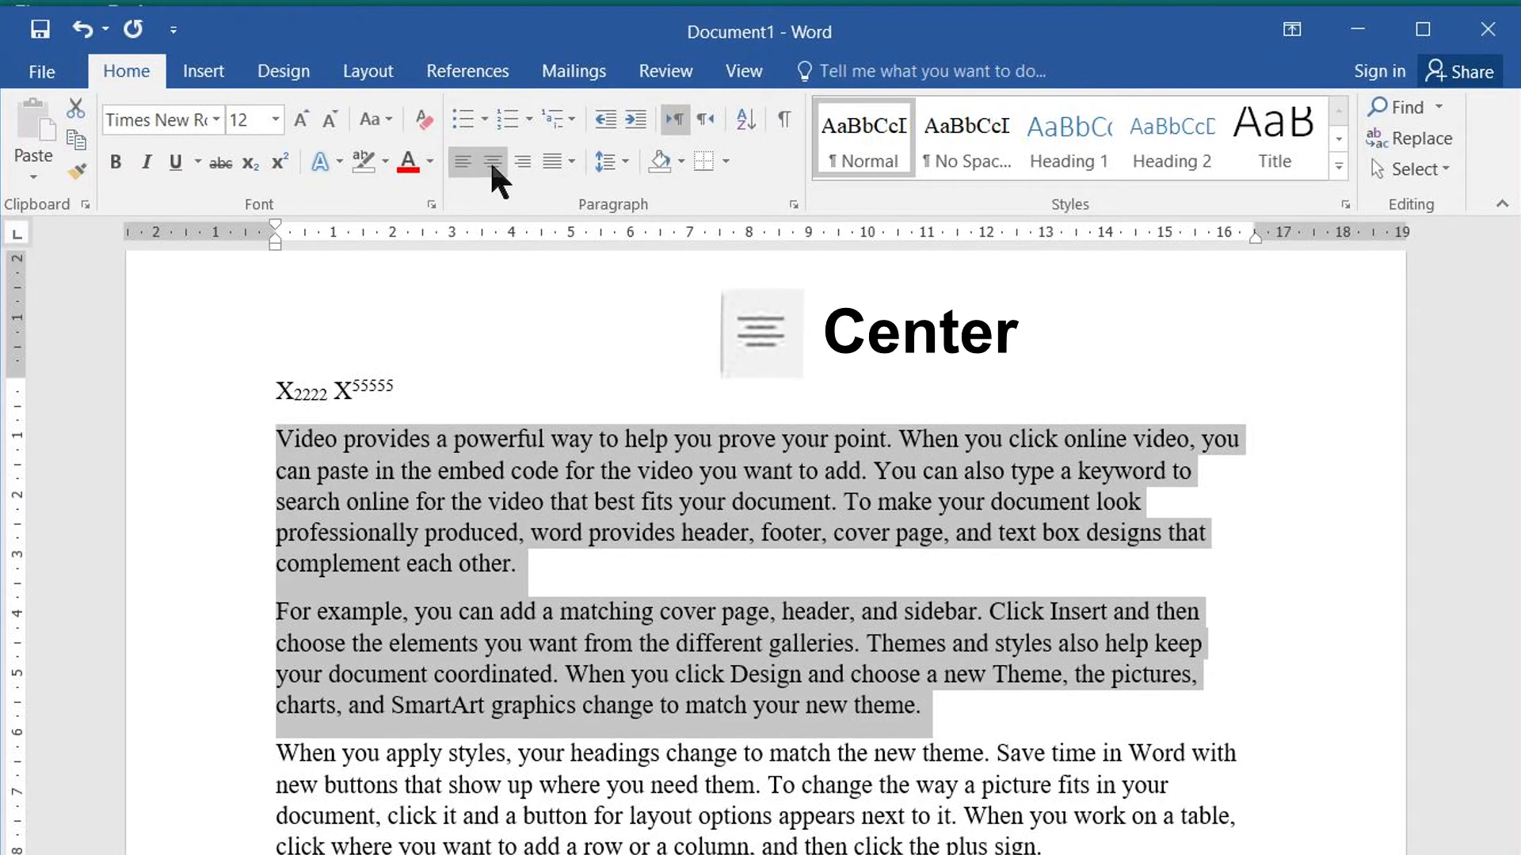
left_click(492, 165)
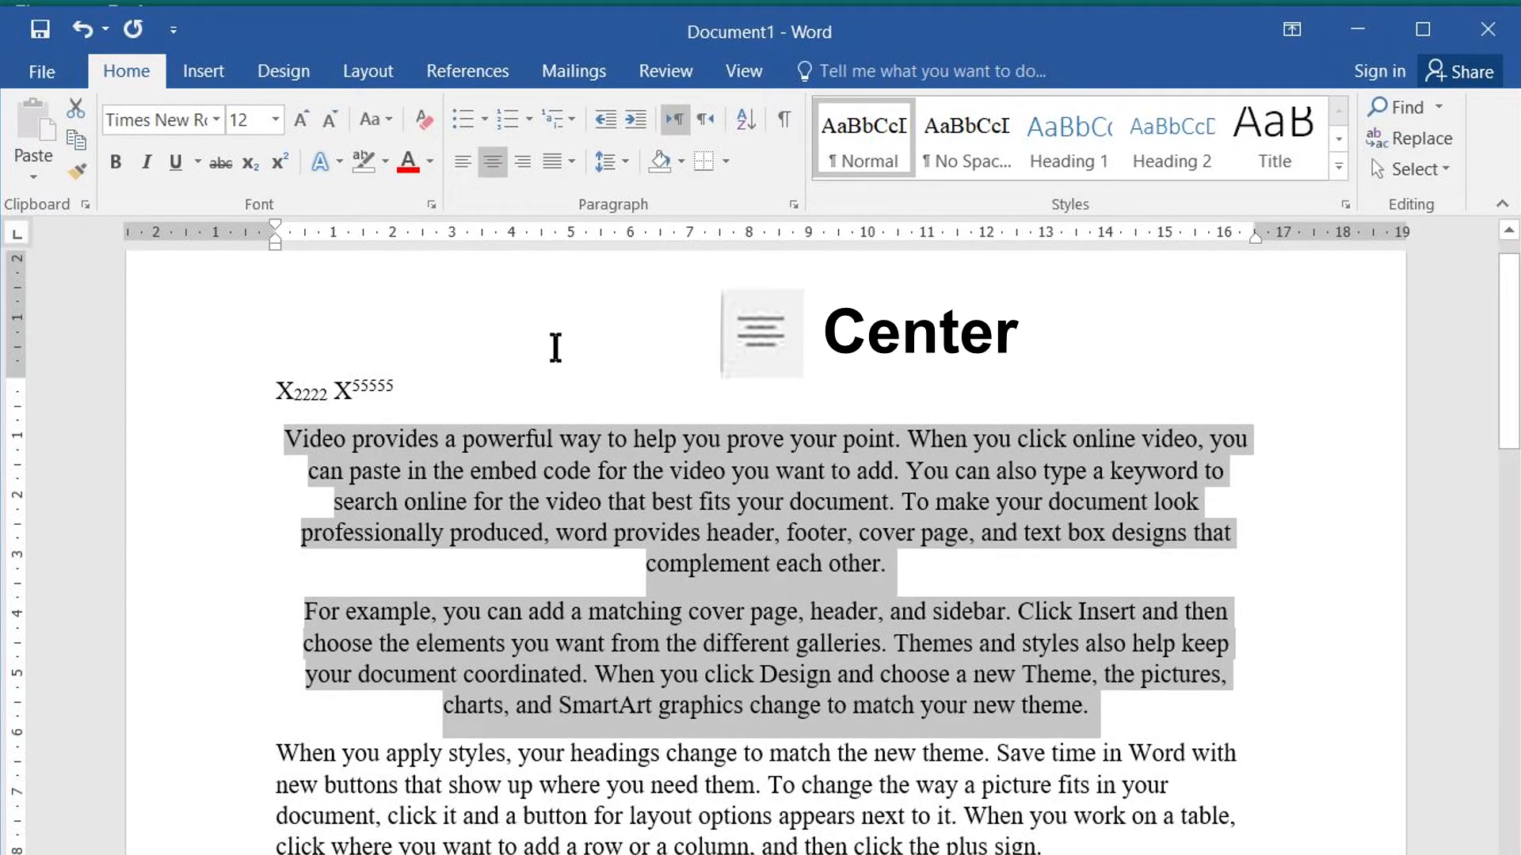
left_click(522, 162)
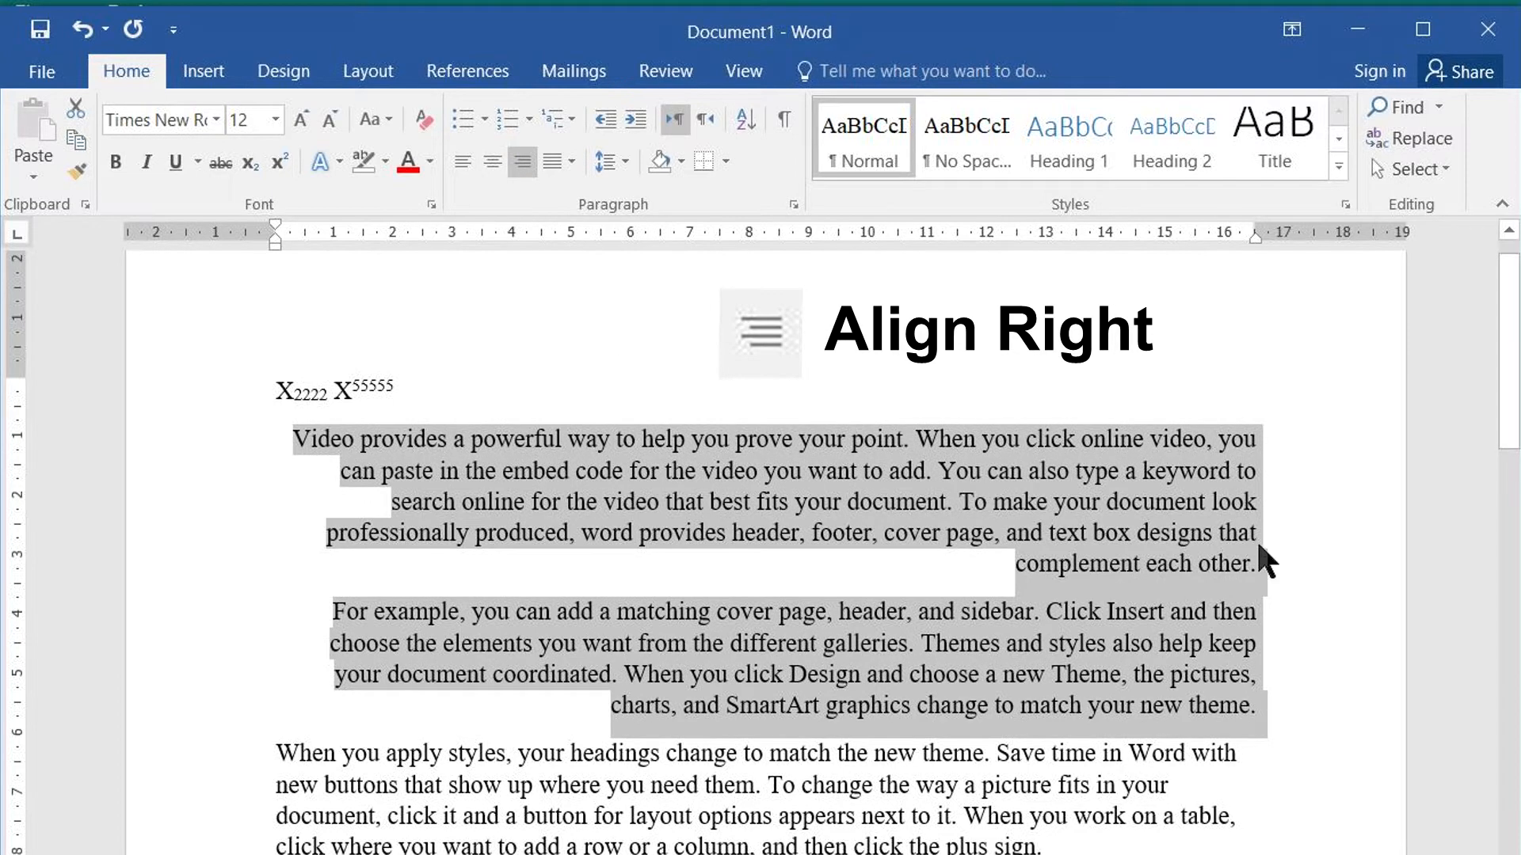
left_click(553, 162)
left_click(580, 197)
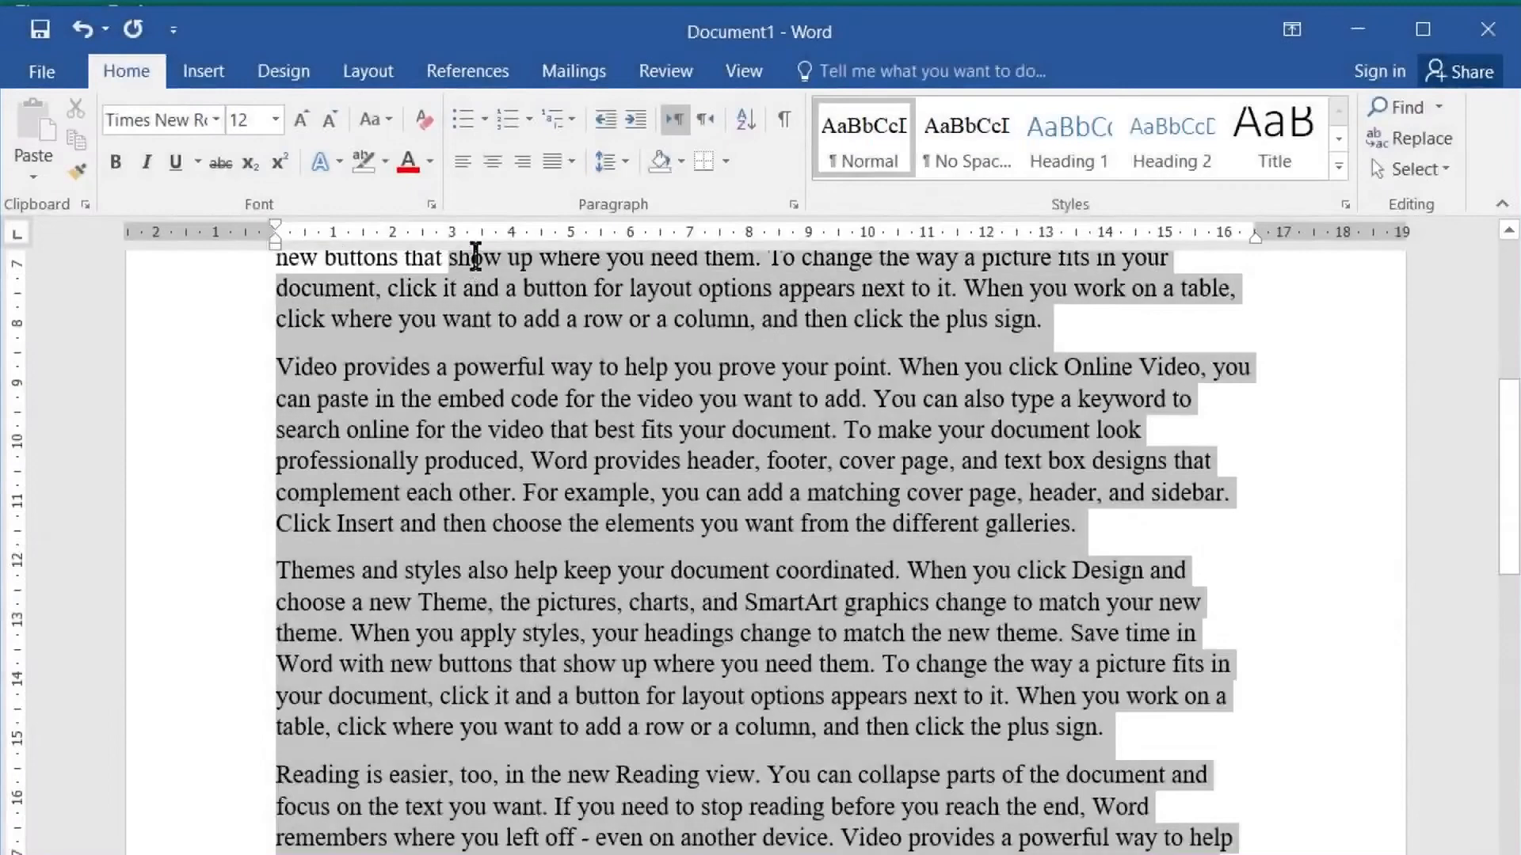
- Select all body paragraphs from the end of the text up to the first "Video provides" and set their line spacing to 1.5
left_click_drag(475, 258, 280, 352)
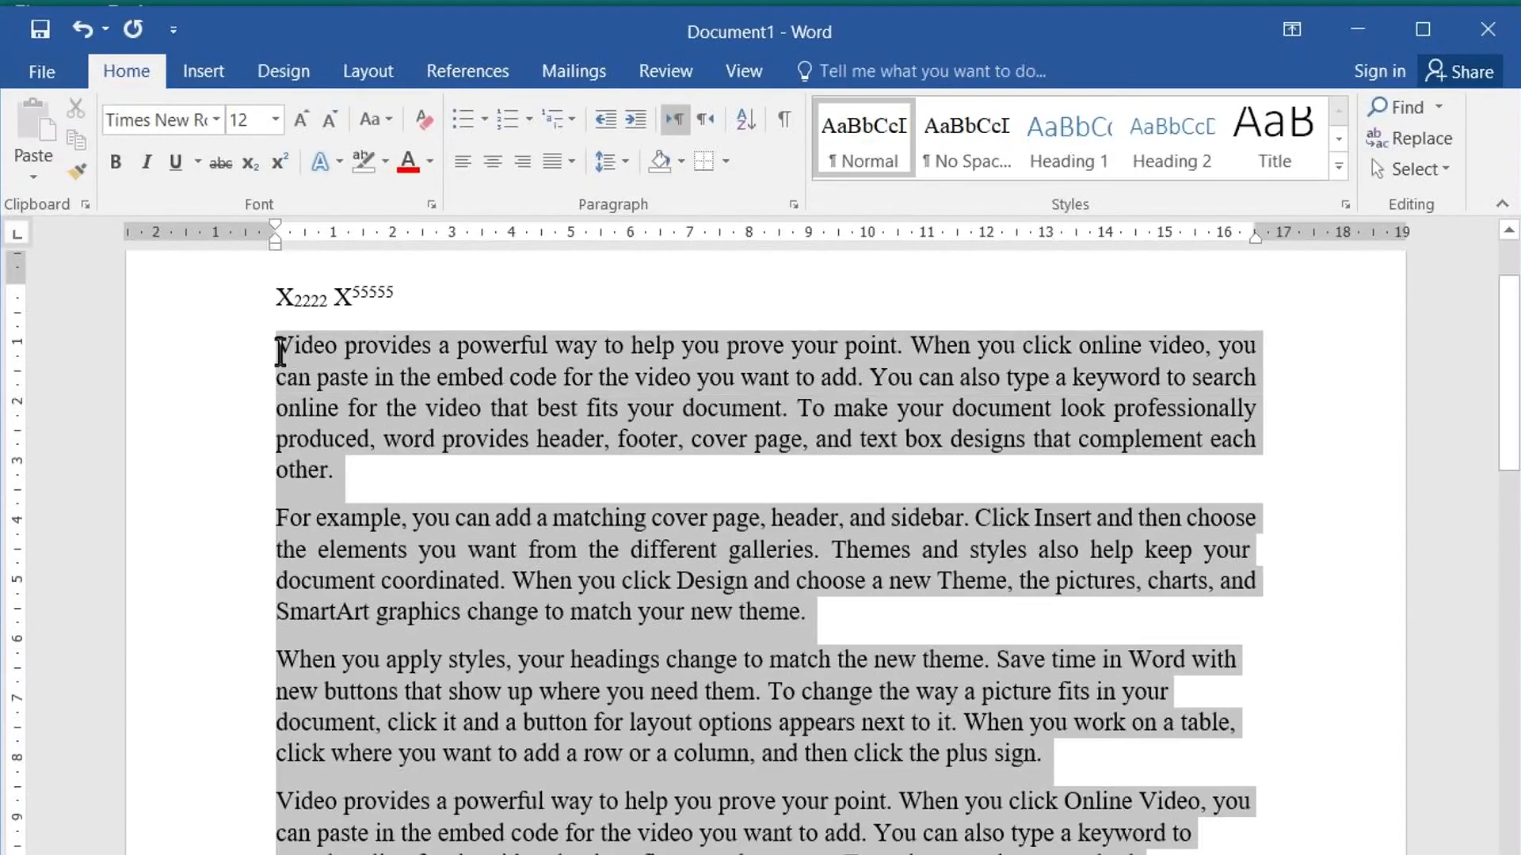
left_click(624, 158)
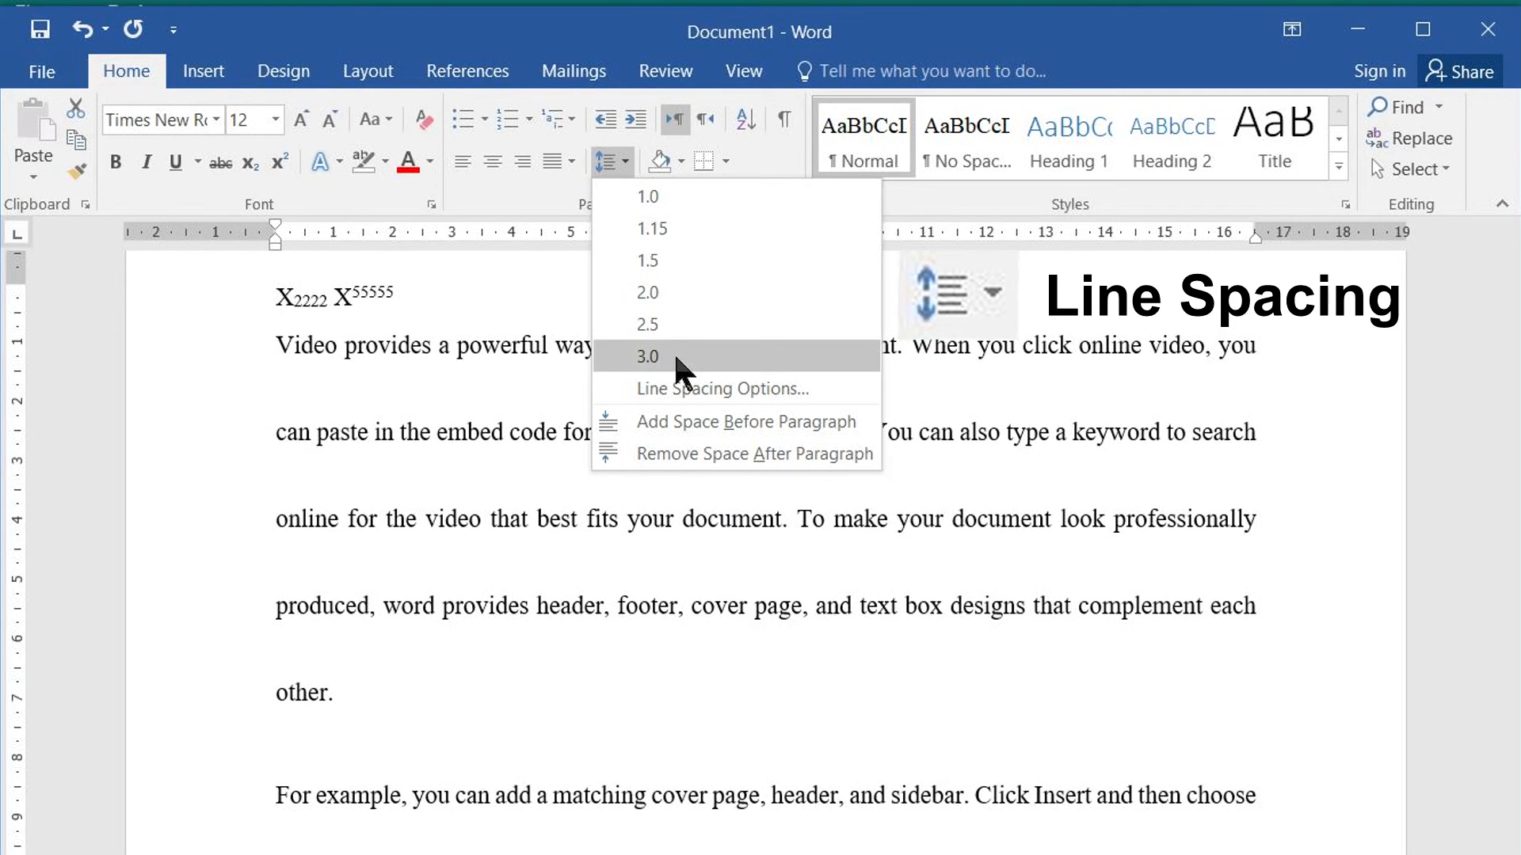
left_click(671, 261)
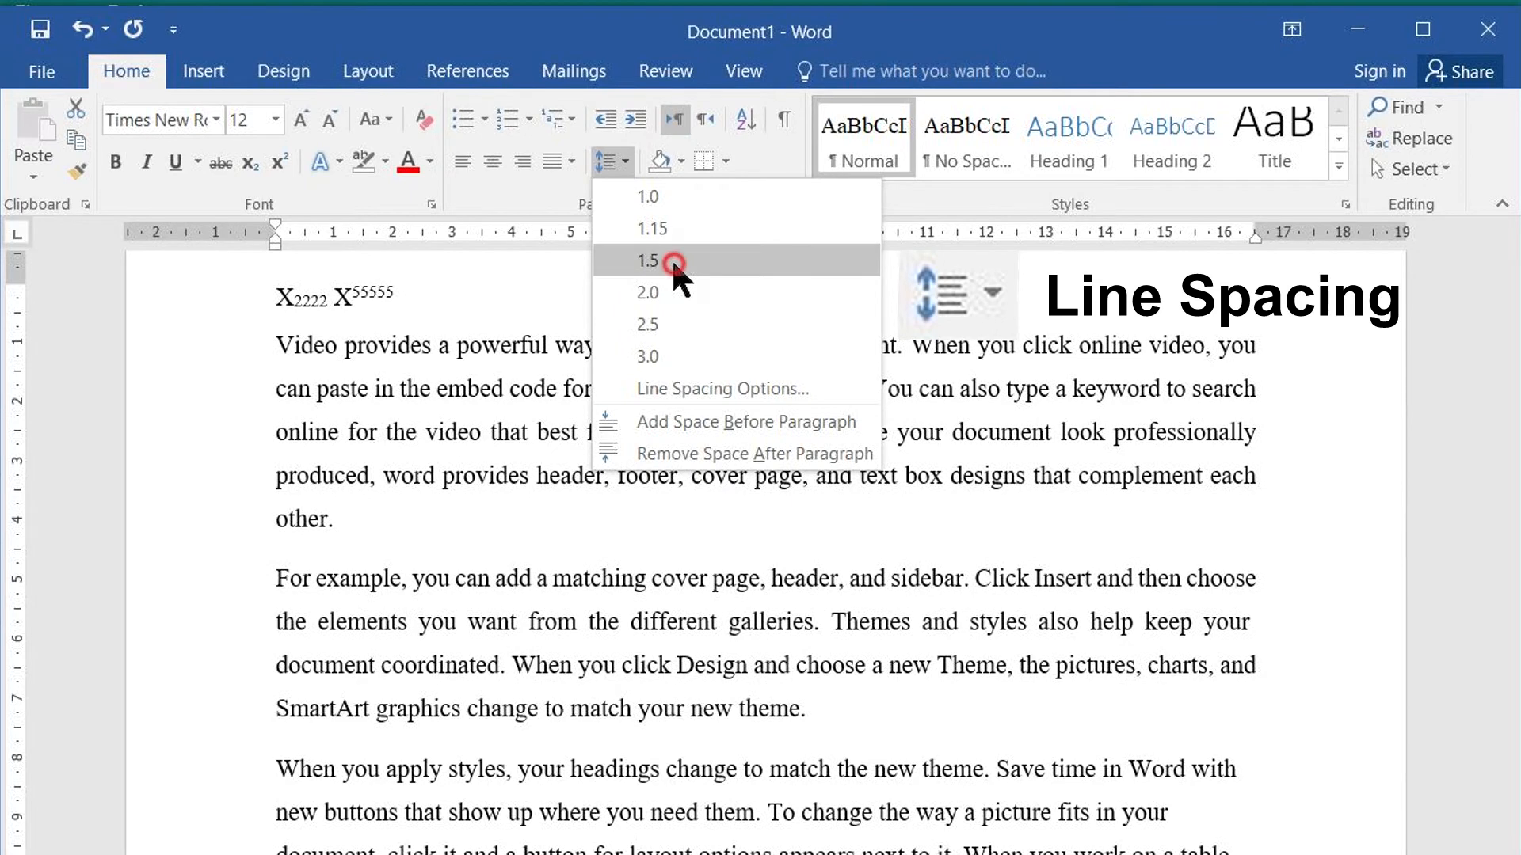
scroll(639, 293, "up", 3)
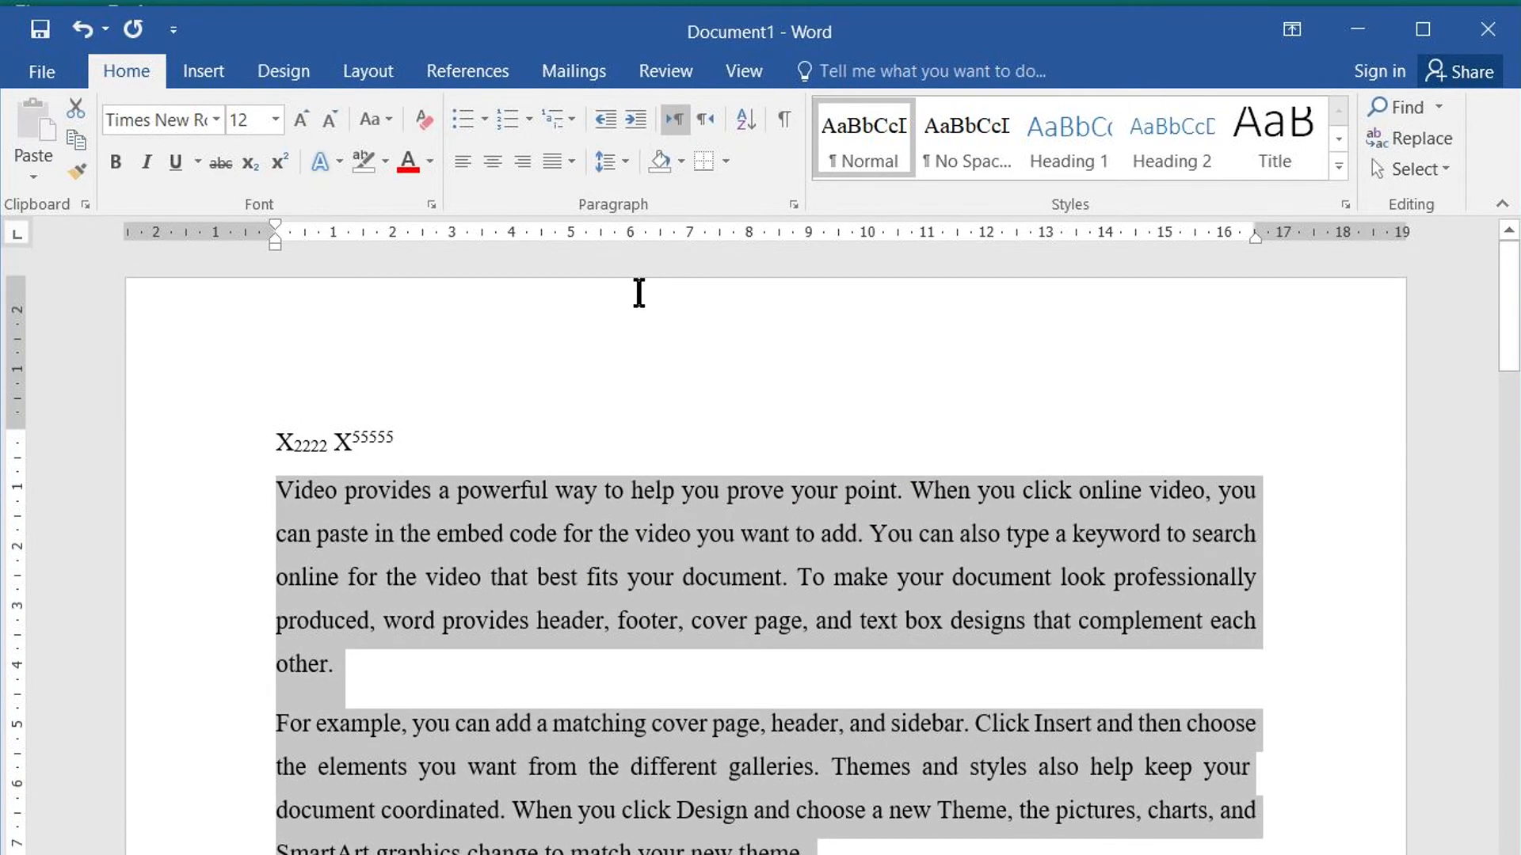
- Shade the selected body paragraphs light gold and apply All Borders to them
left_click(679, 161)
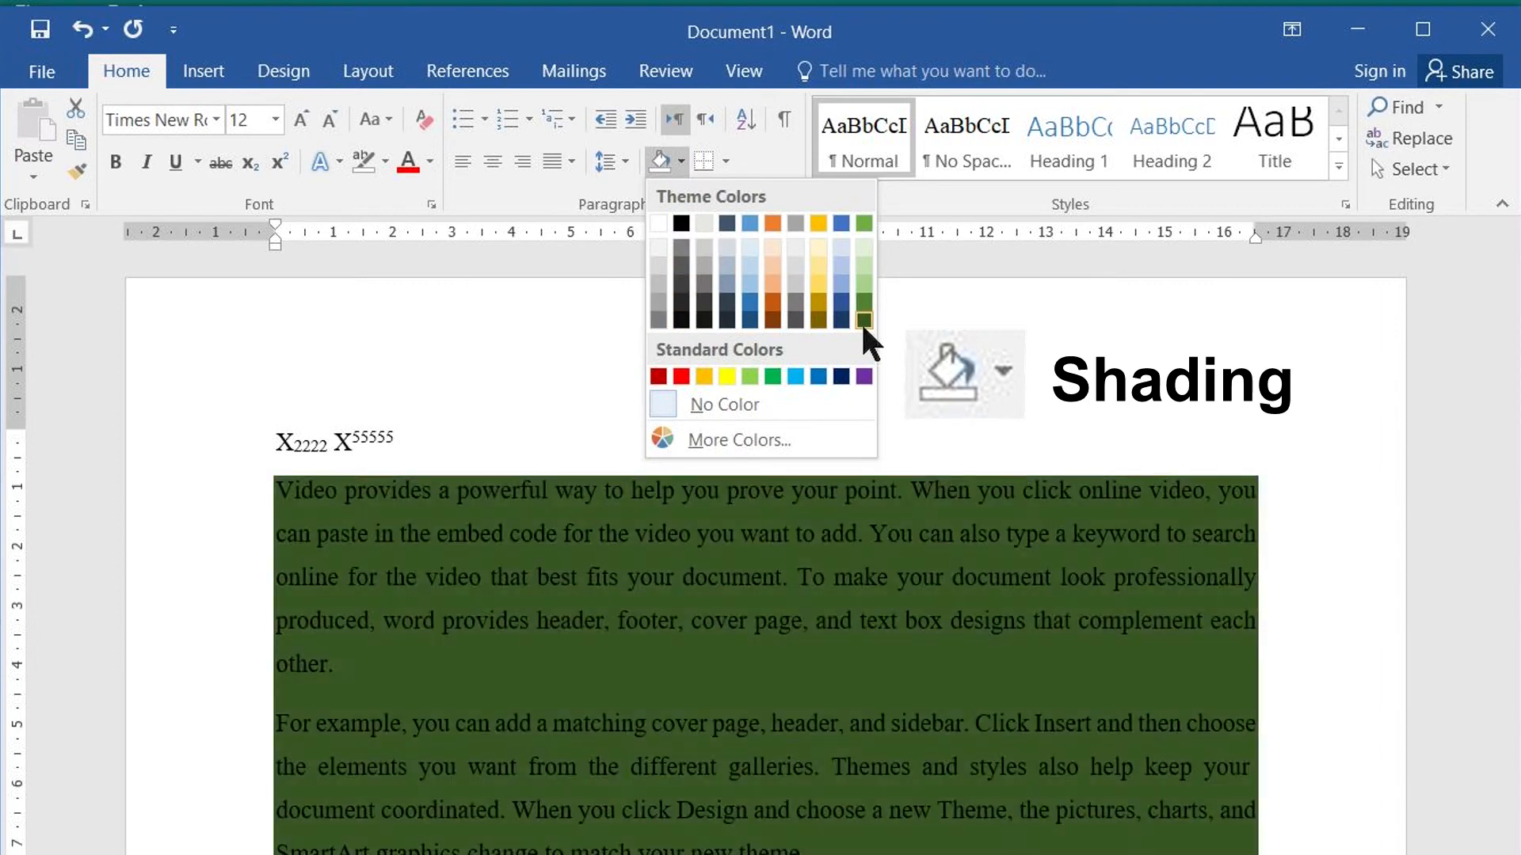
left_click(818, 278)
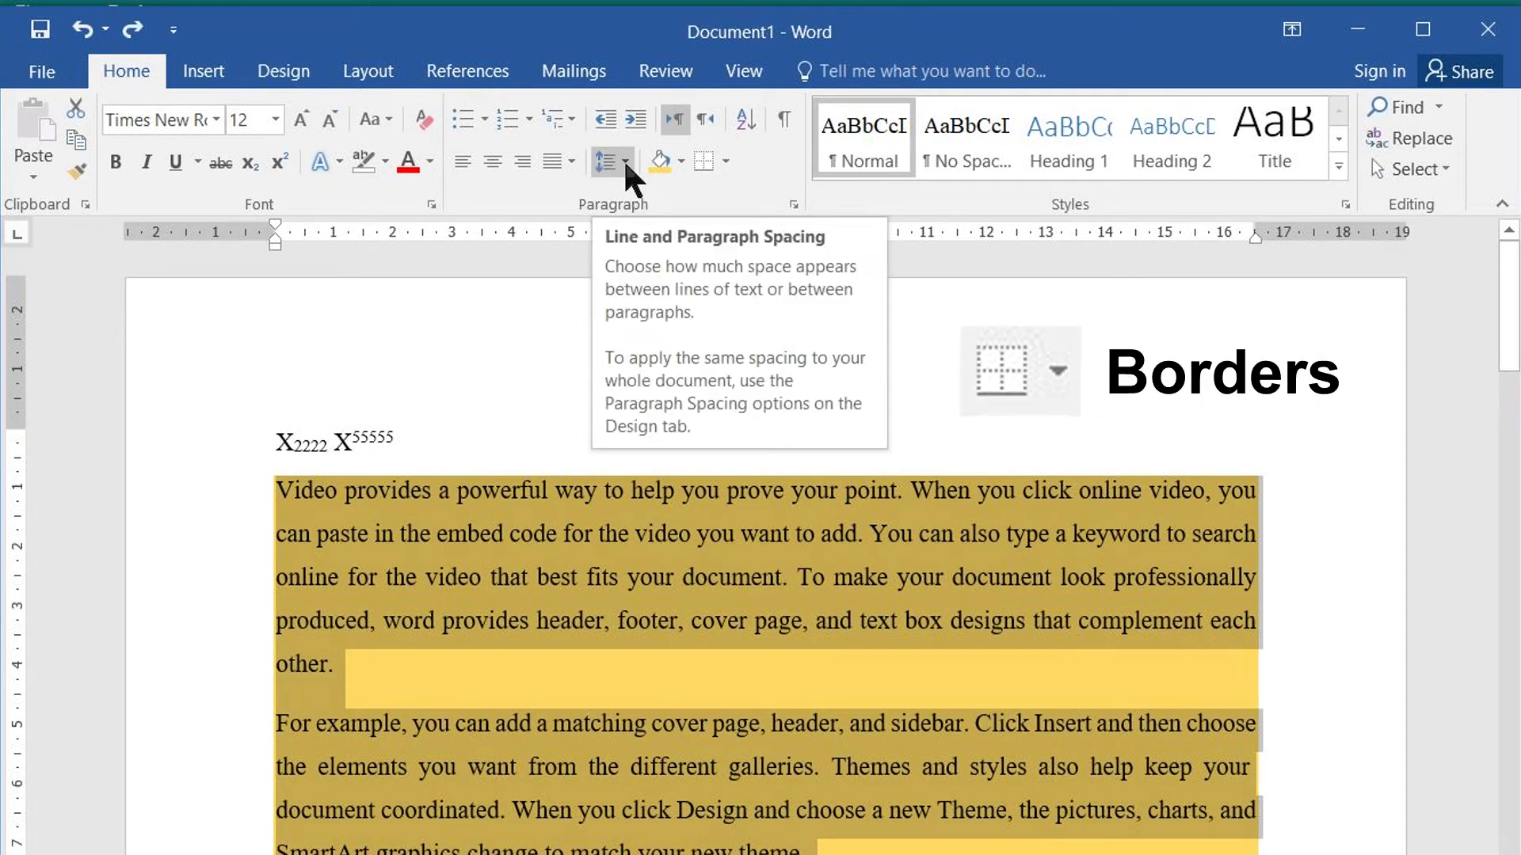
left_click(724, 162)
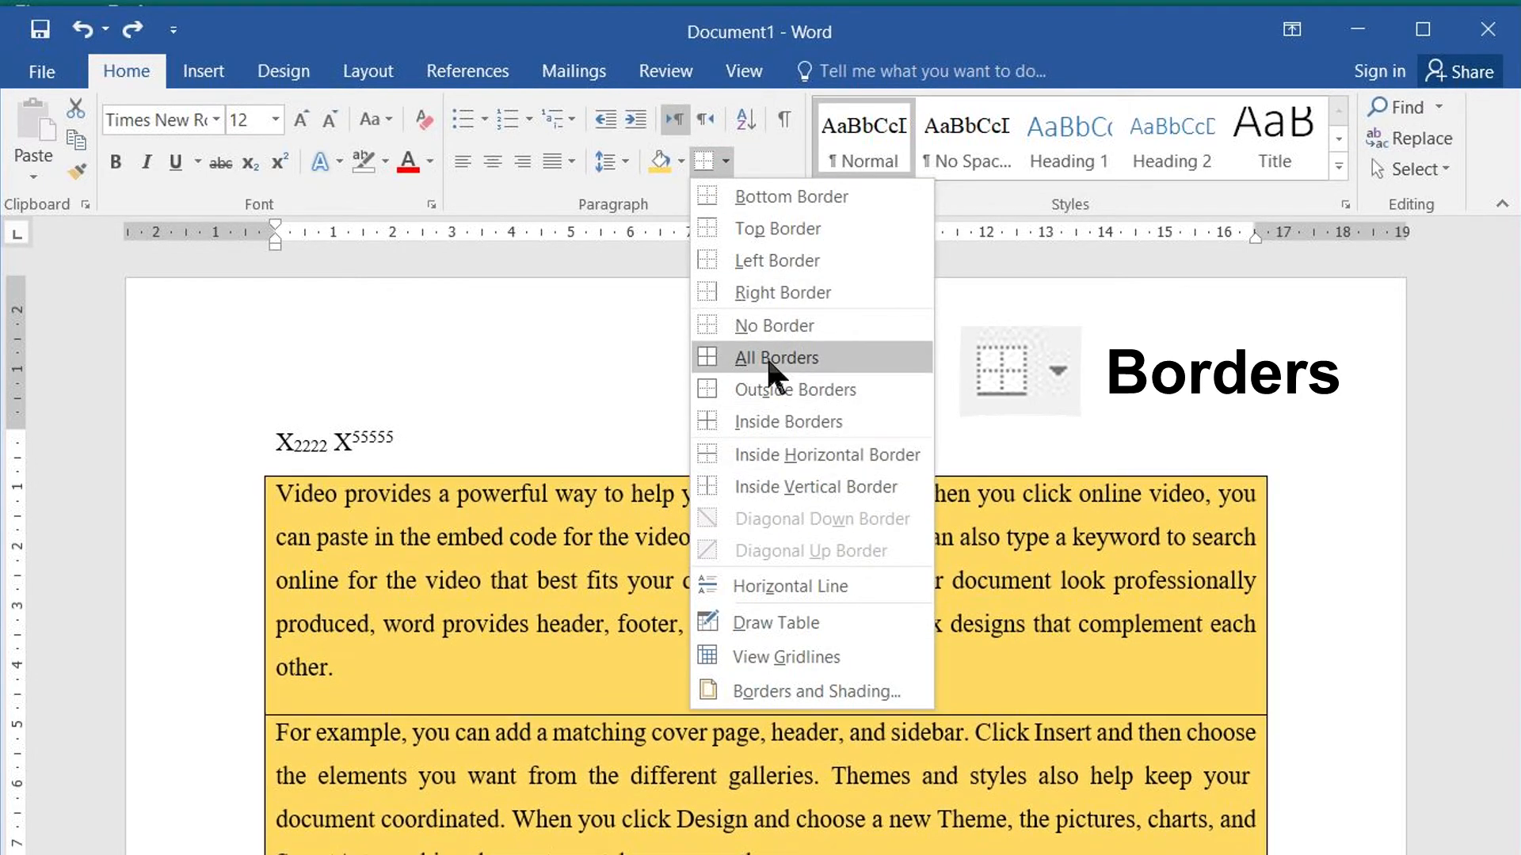
left_click(766, 357)
scroll(780, 471, "down", 15)
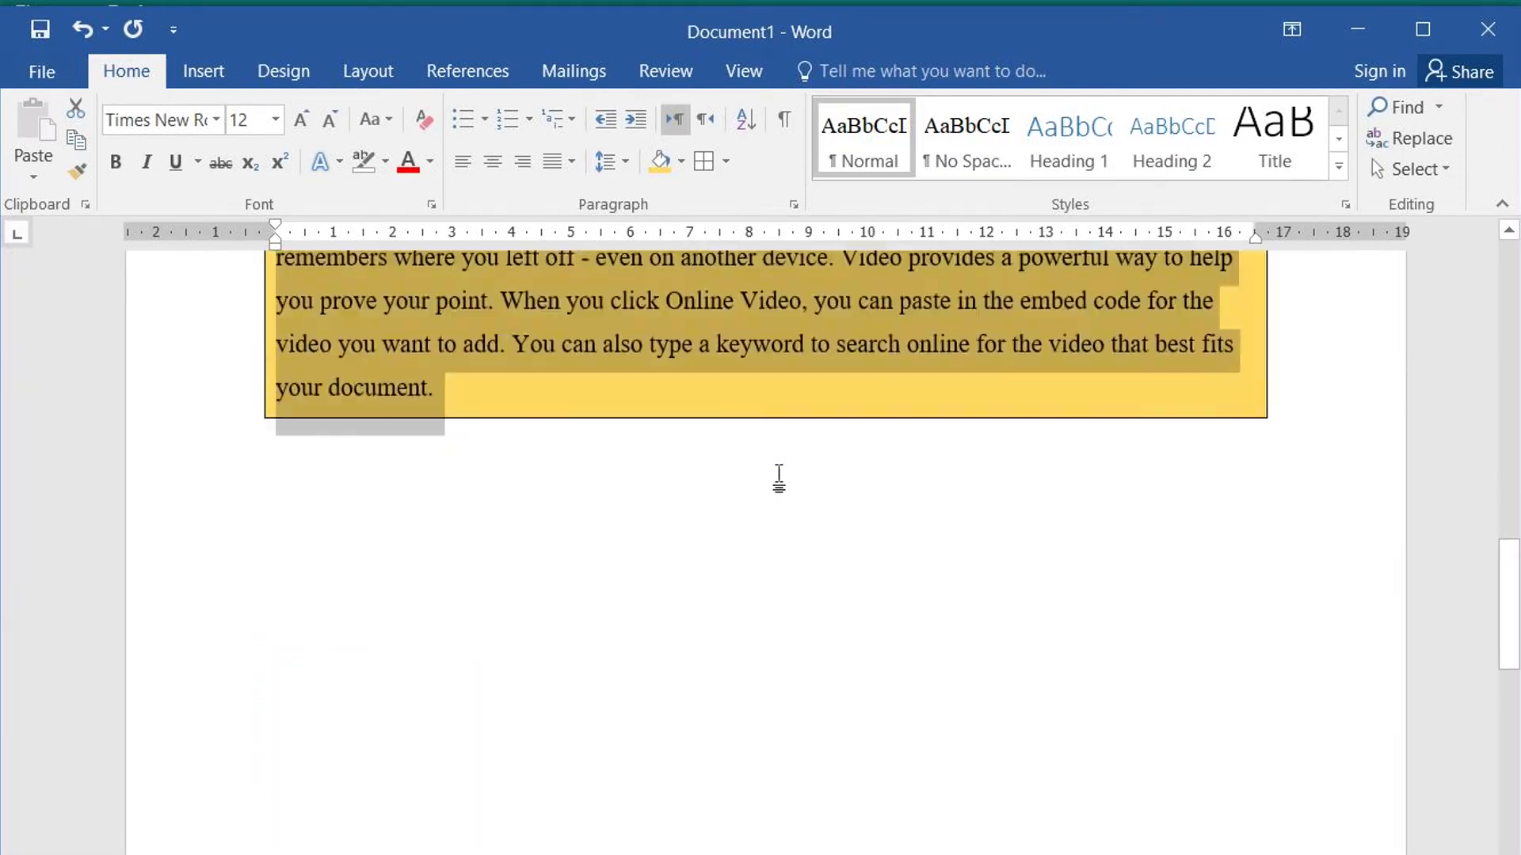
- Make the sample thesis title on the last page bold and set its font size to 16
scroll(782, 483, "up", 10)
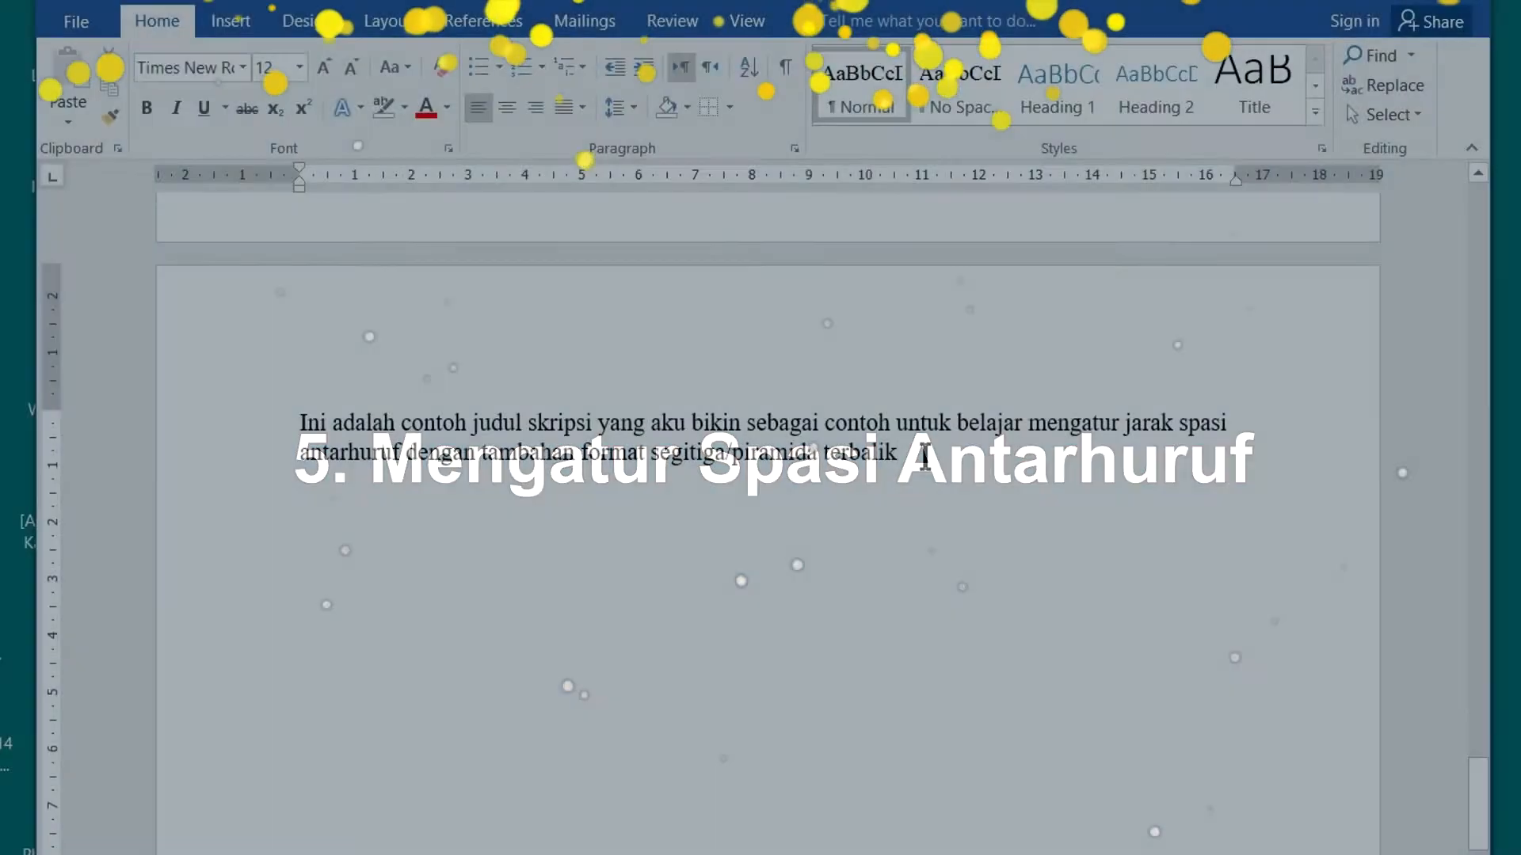
left_click_drag(896, 453, 304, 427)
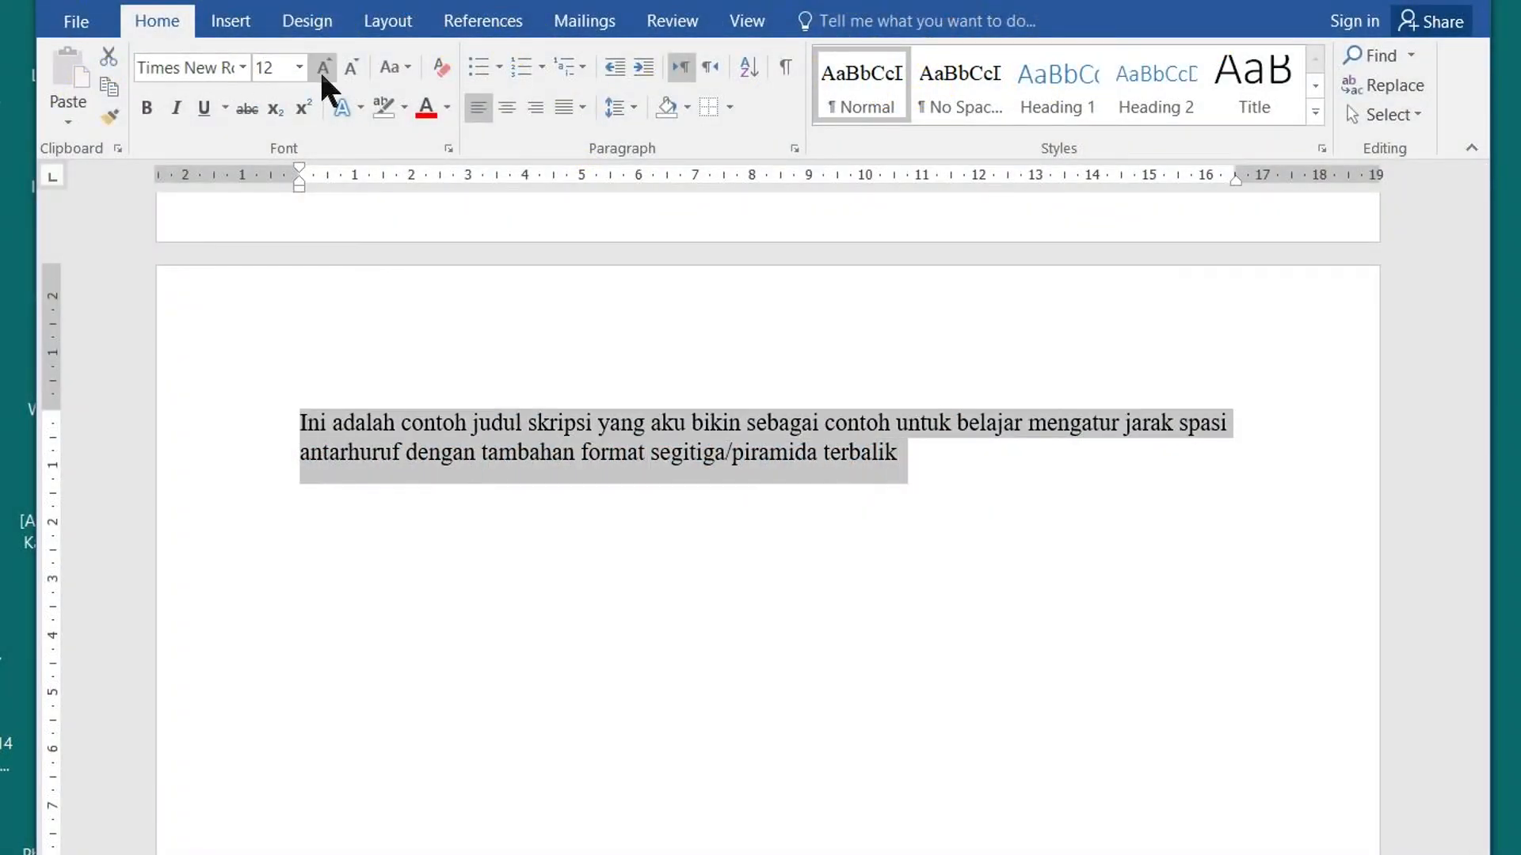
left_click(146, 108)
left_click(299, 68)
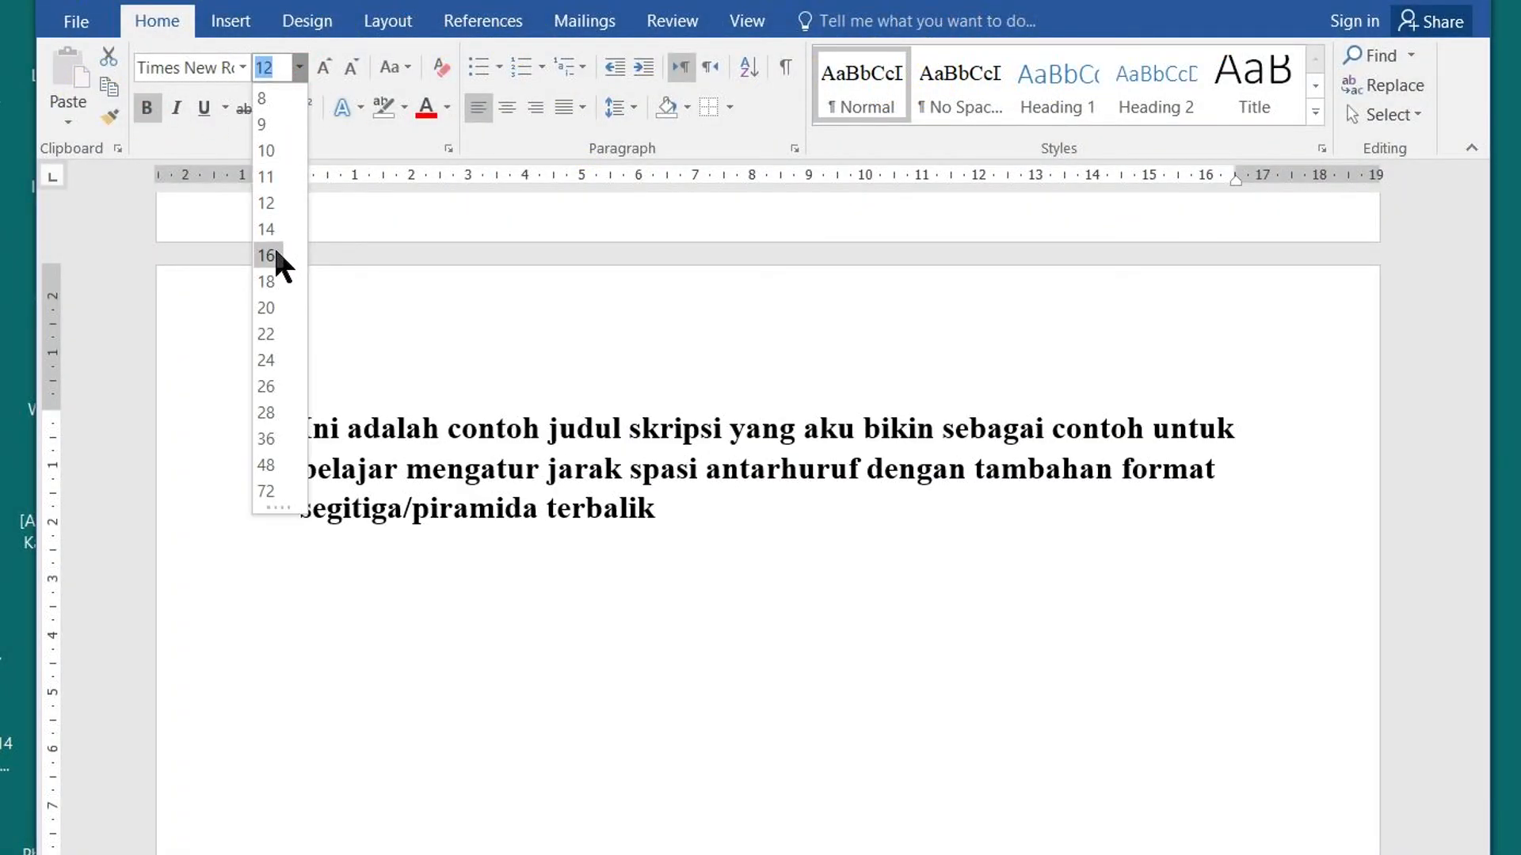
left_click(273, 255)
- Change the selected title's case to UPPERCASE and center it
left_click(397, 64)
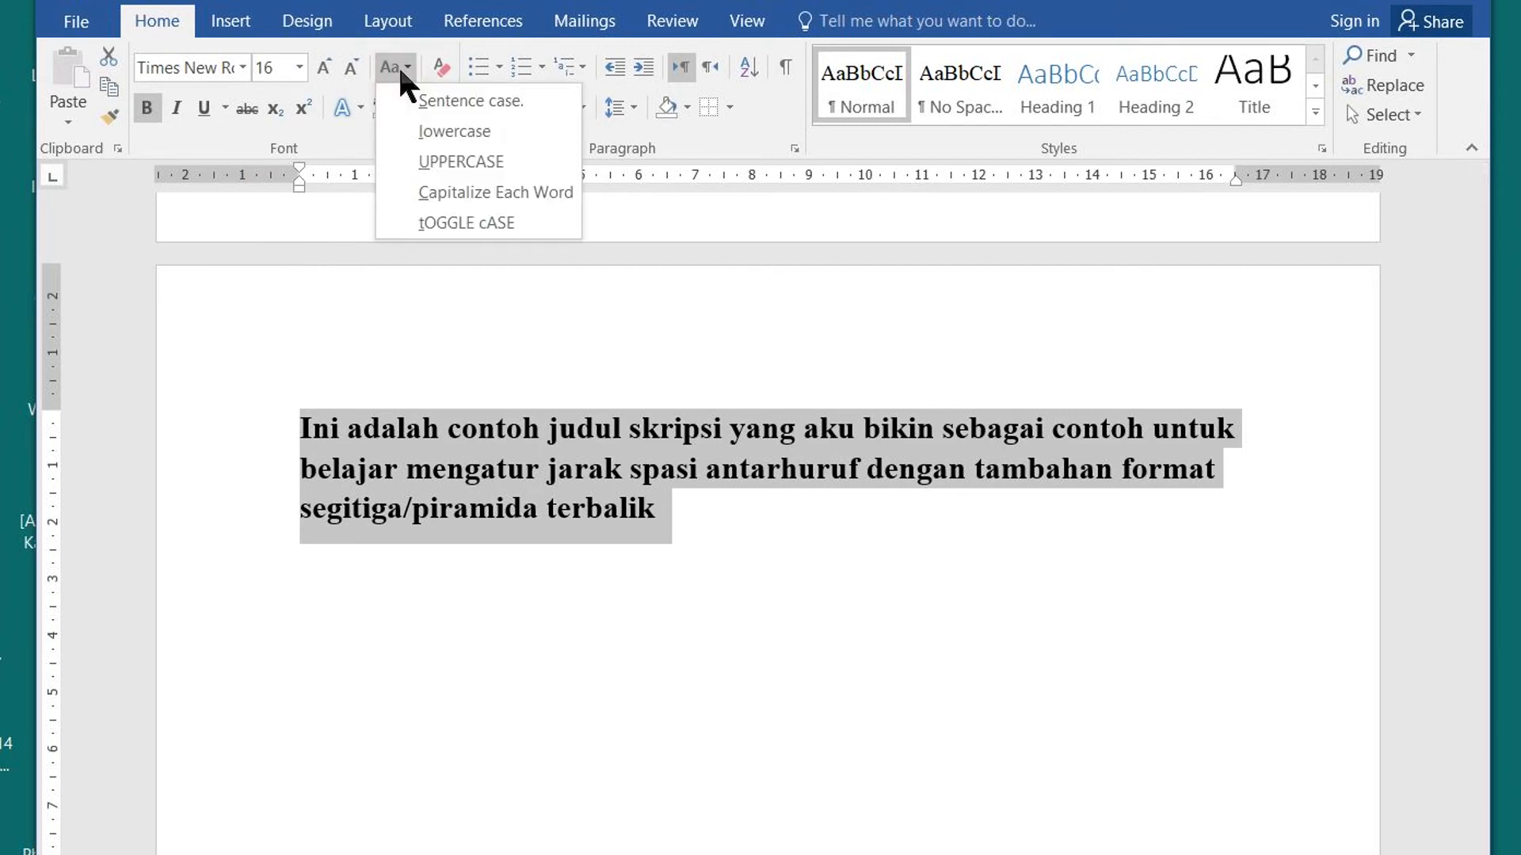
left_click(446, 161)
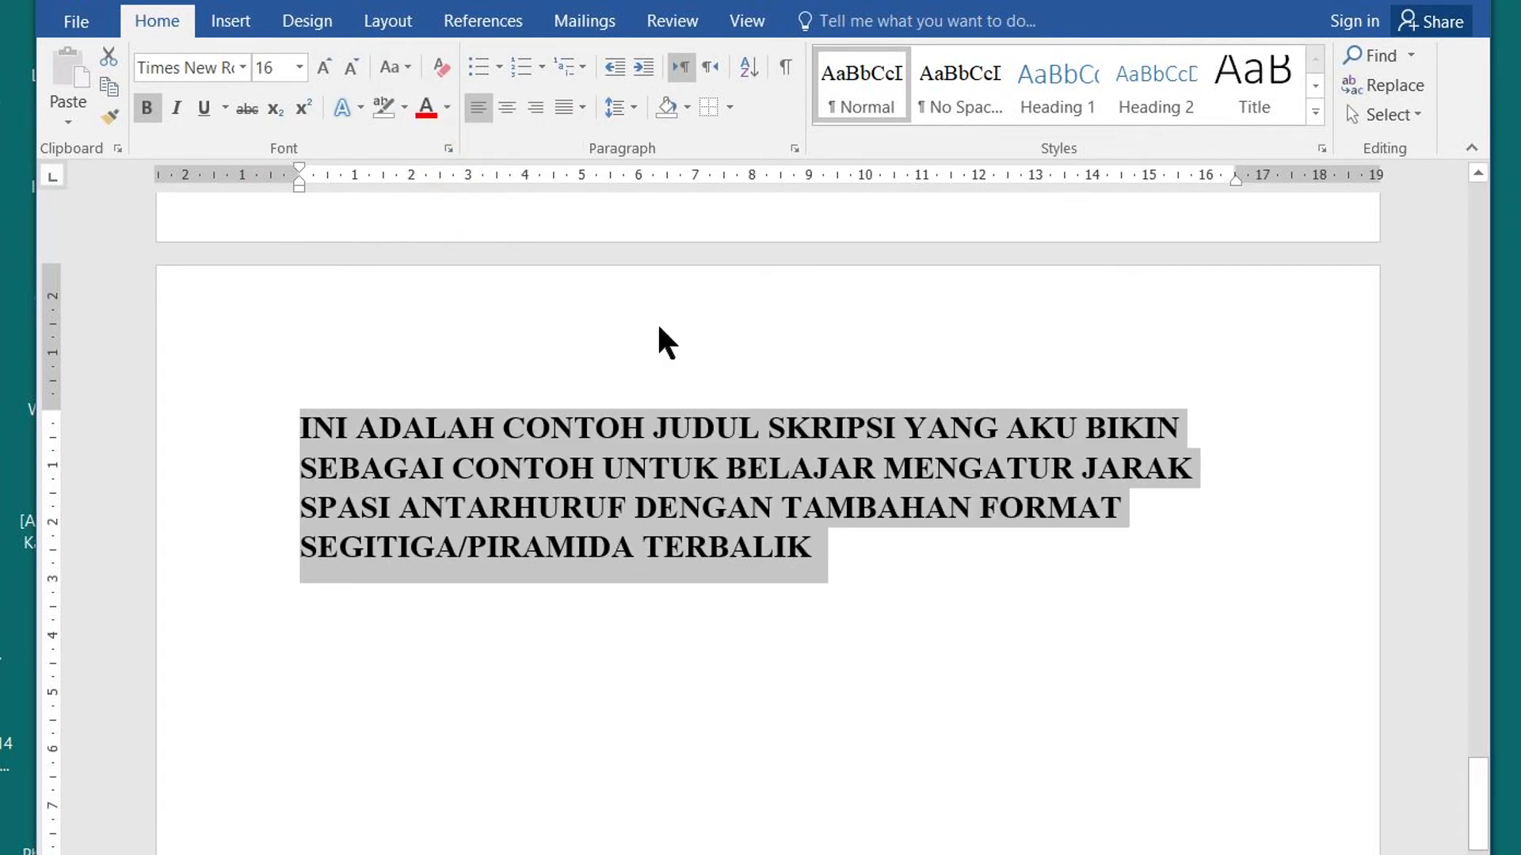
left_click(507, 107)
left_click(405, 435)
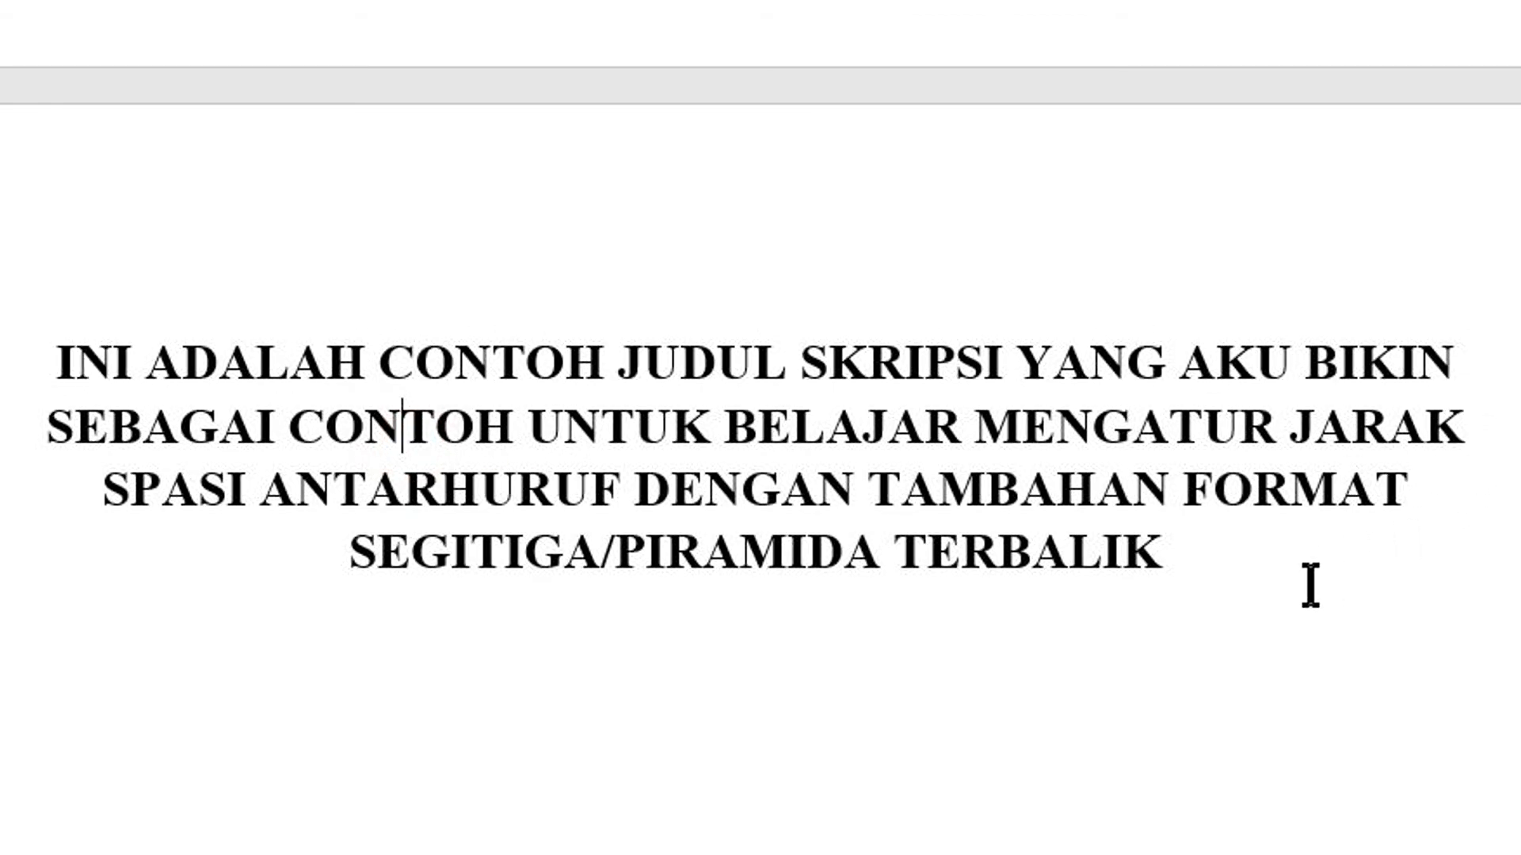
- Expand the character spacing of the title's first line, "INI ADALAH CONTOH JUDUL SKRIPSI YANG AKU BIKIN", by 2 pt
left_click(20, 417)
left_click(48, 361)
left_click_drag(383, 366, 1388, 360)
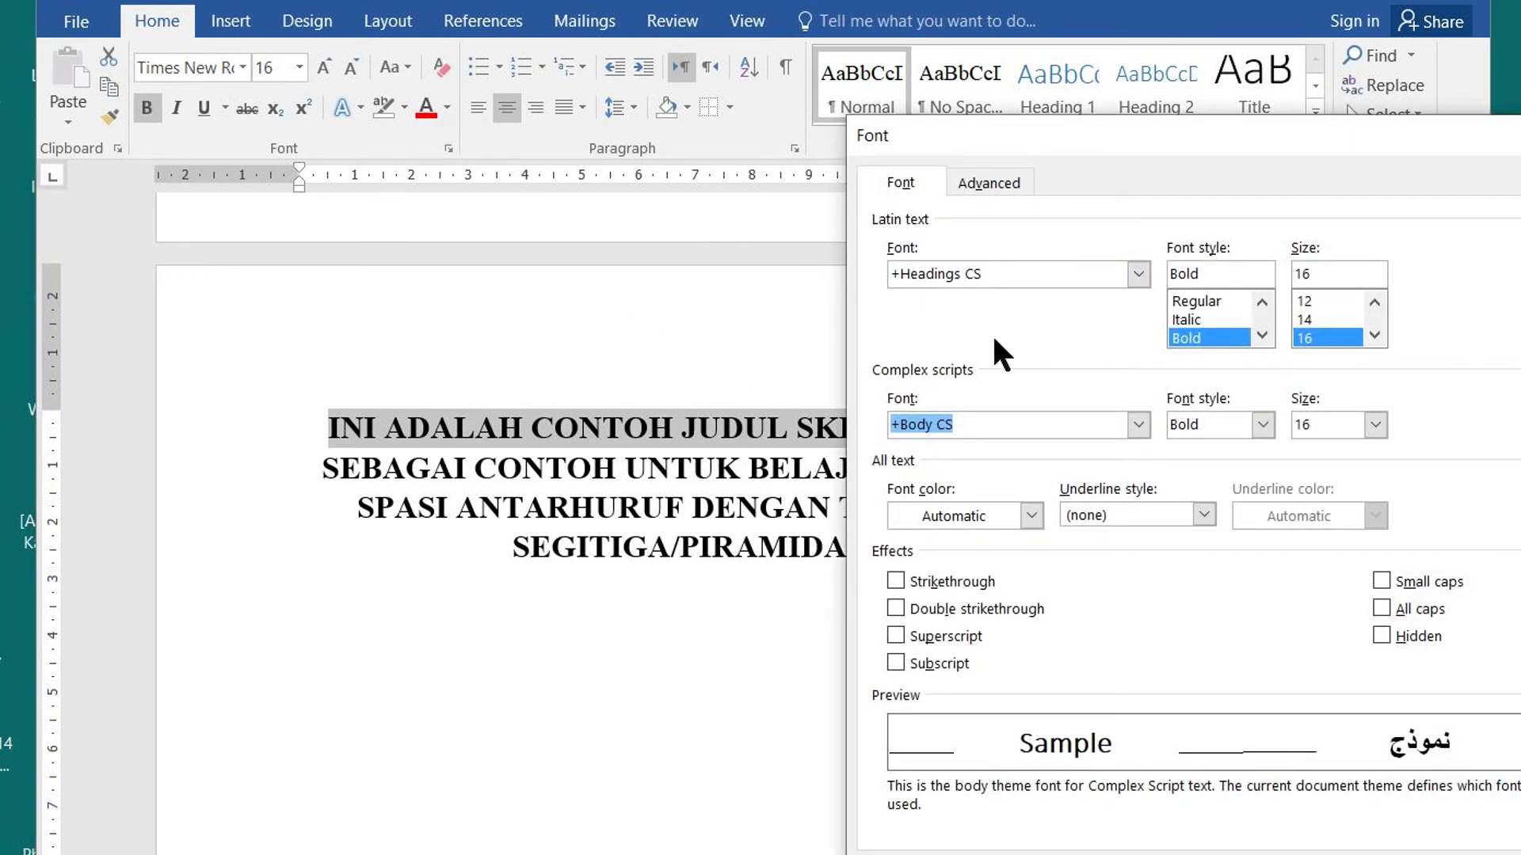
left_click(987, 181)
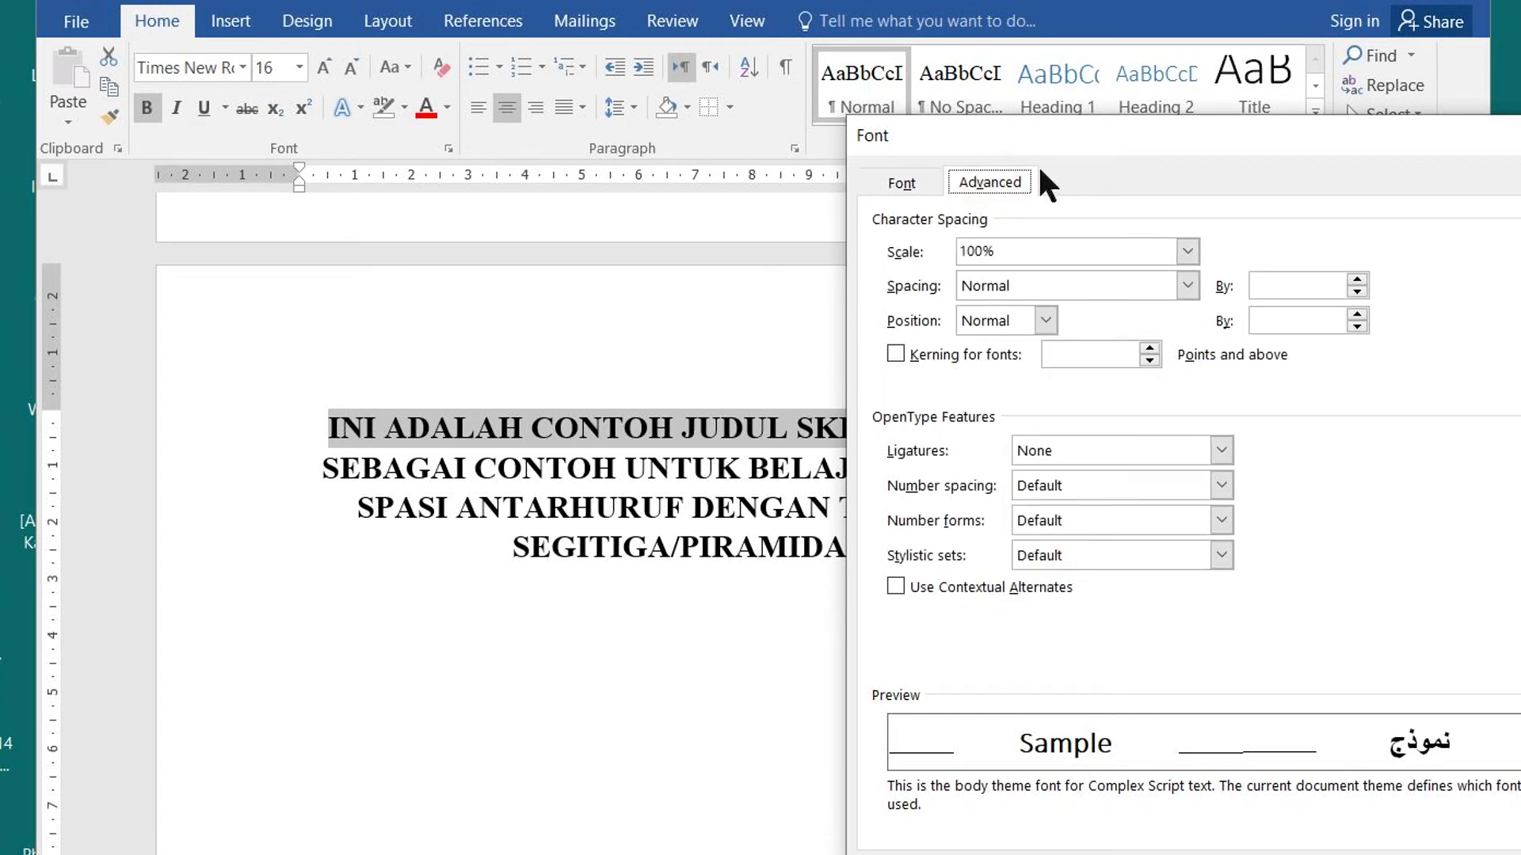
left_click_drag(1117, 136, 1323, 254)
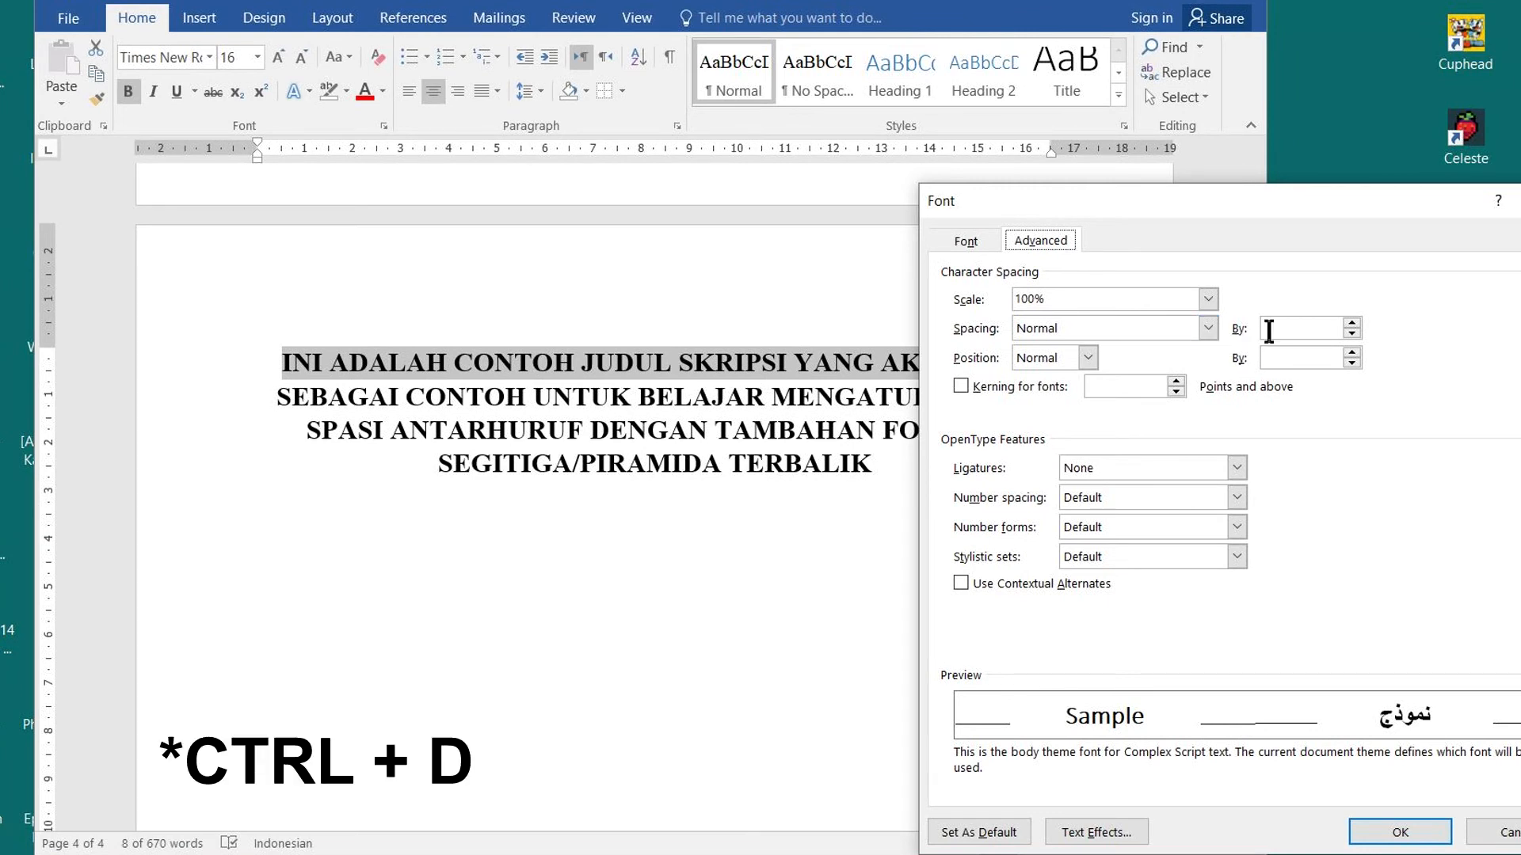
left_click(1353, 324)
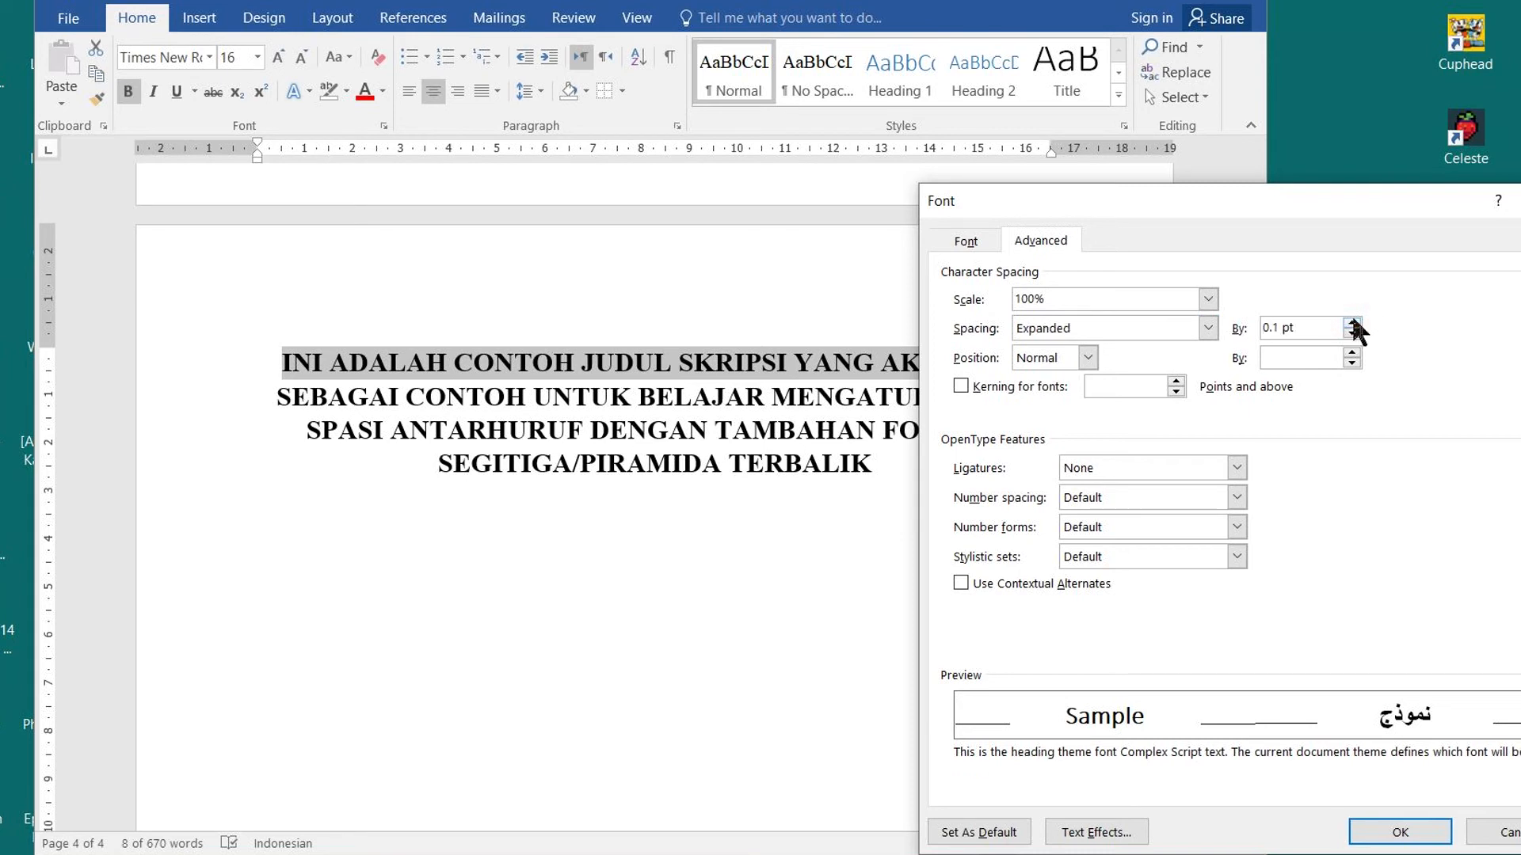
left_click(1354, 324)
left_click(1354, 323)
left_click(1353, 323)
left_click(1353, 323)
left_click(1353, 323)
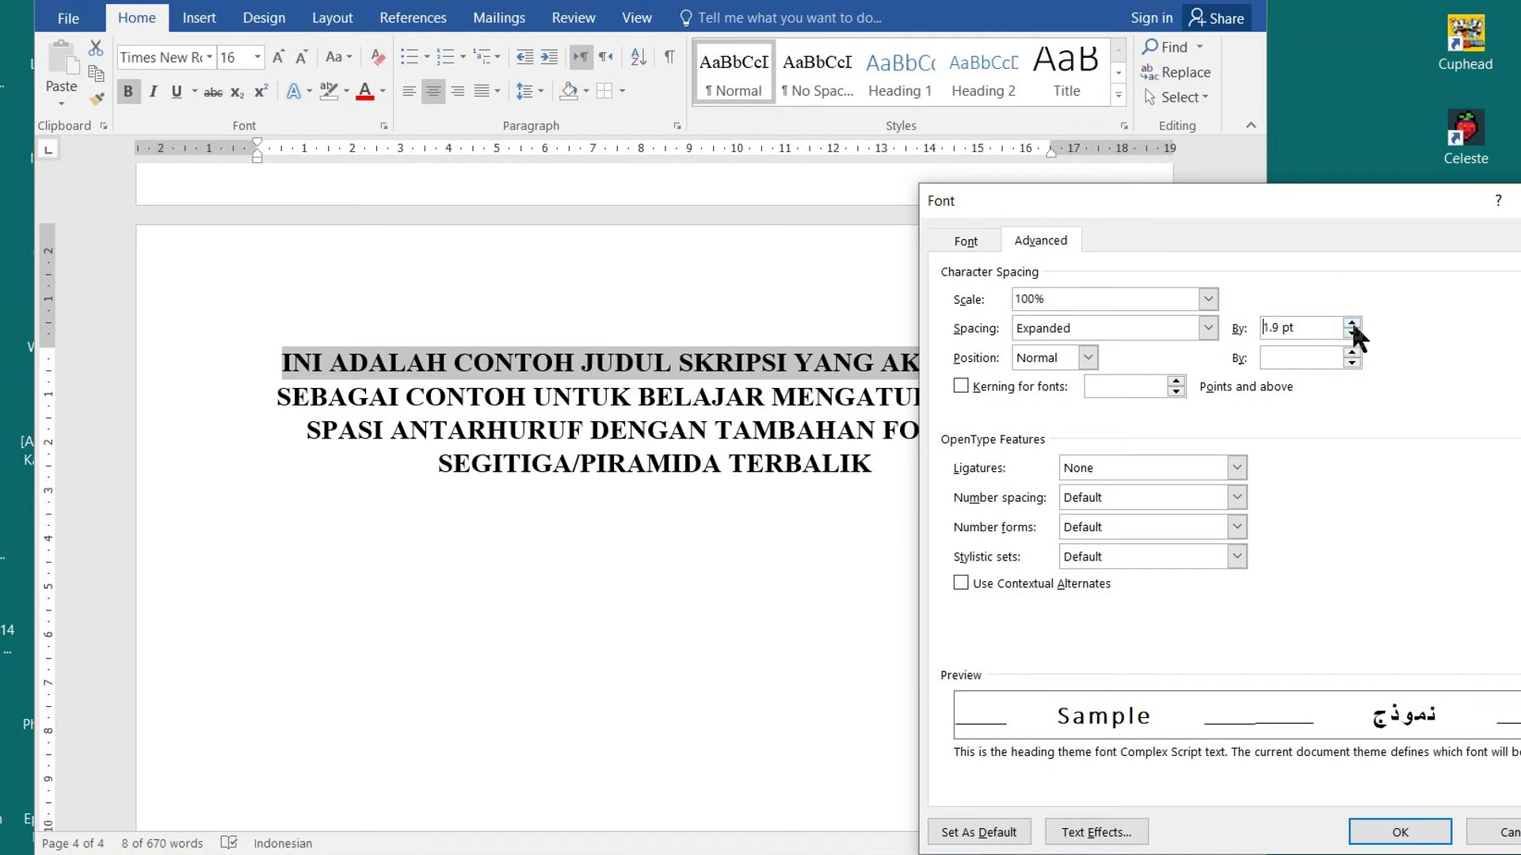
left_click_drag(1334, 204, 1182, 88)
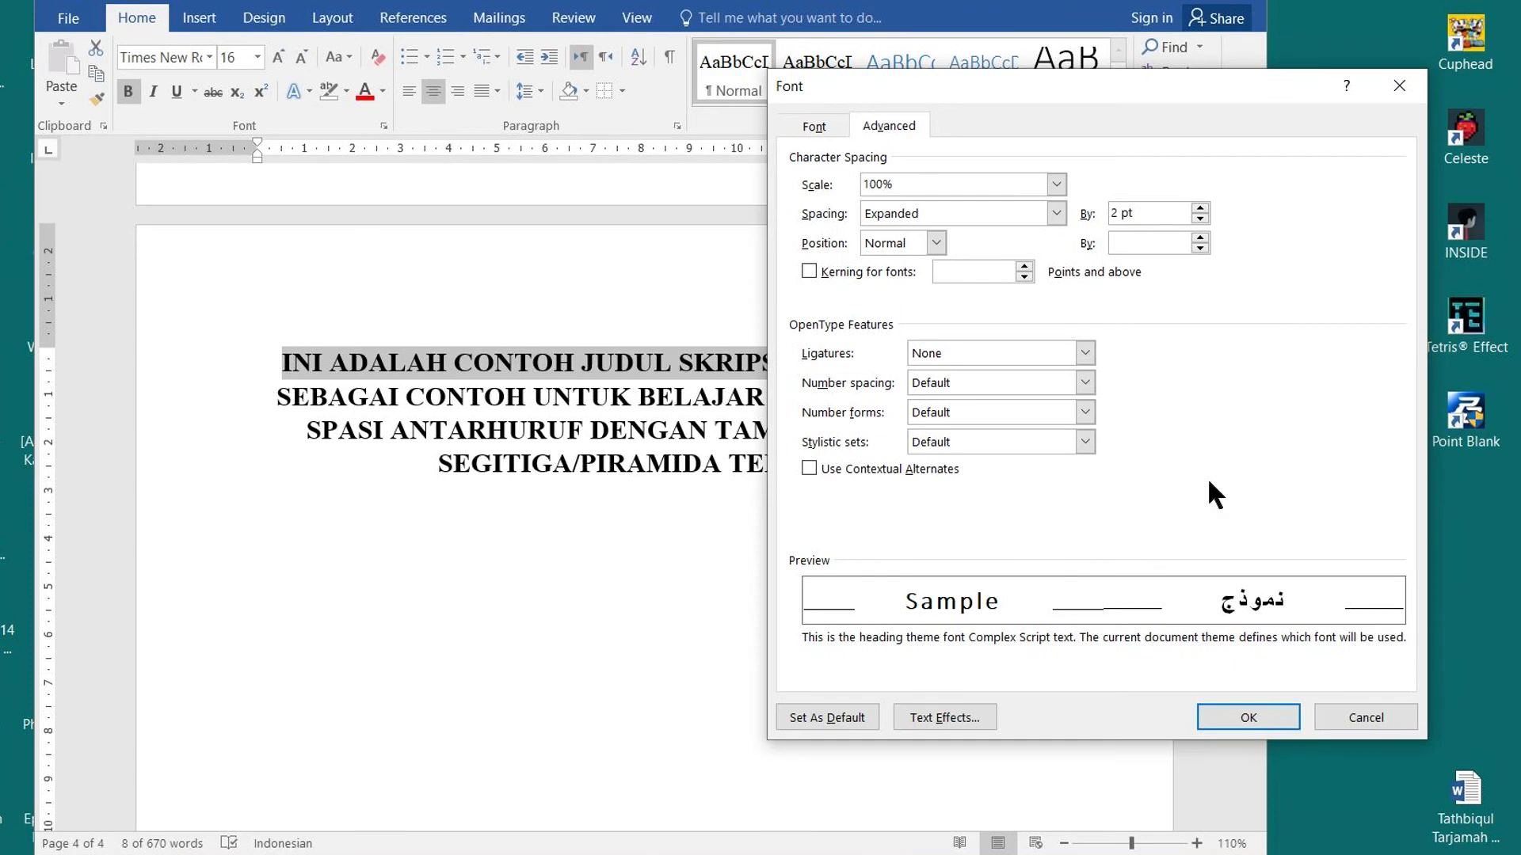
left_click(1247, 718)
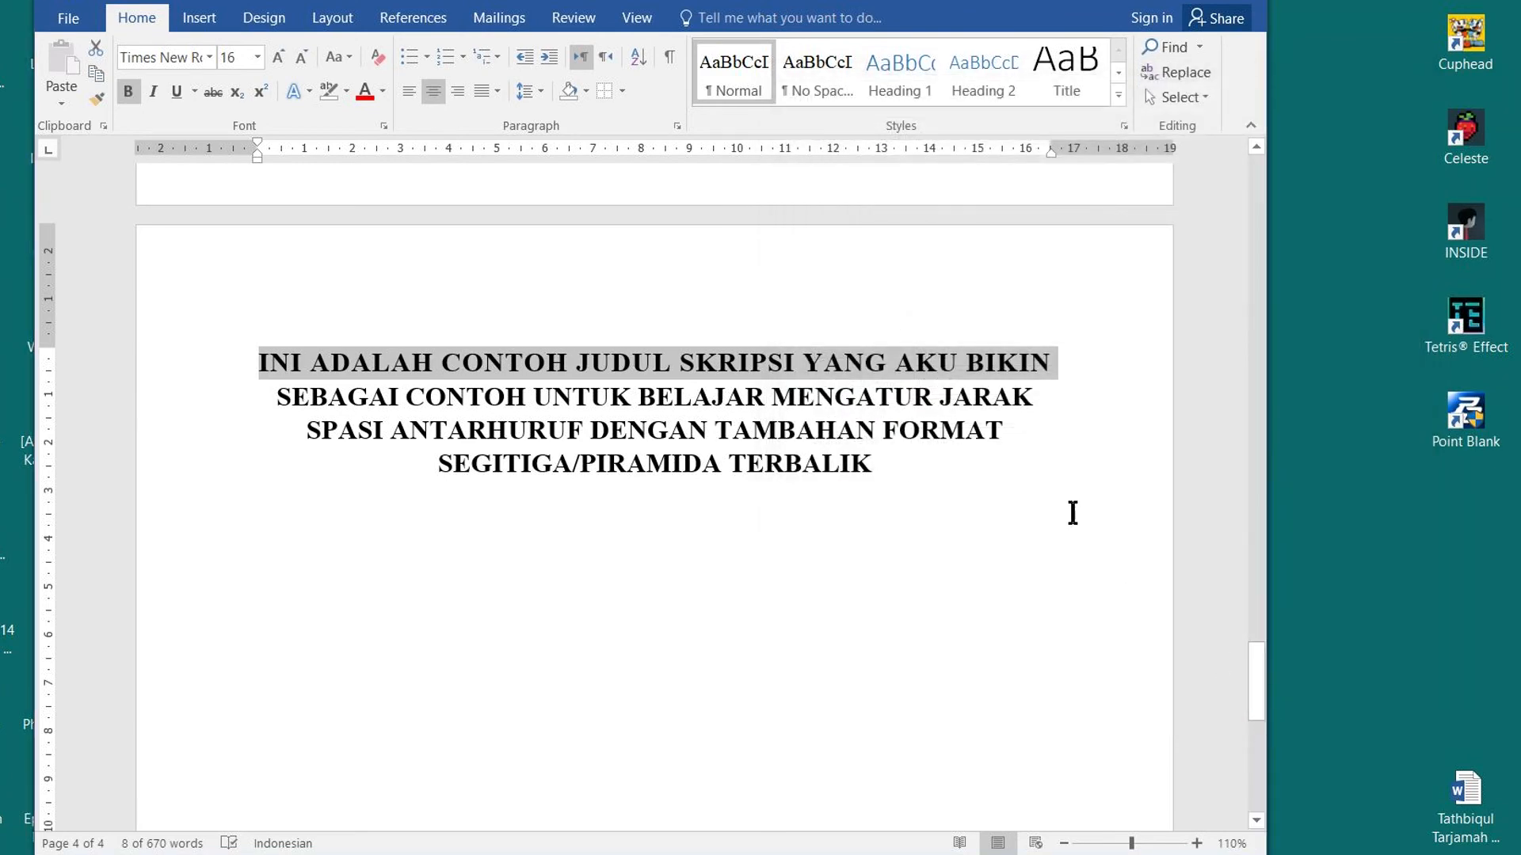
left_click(1062, 405)
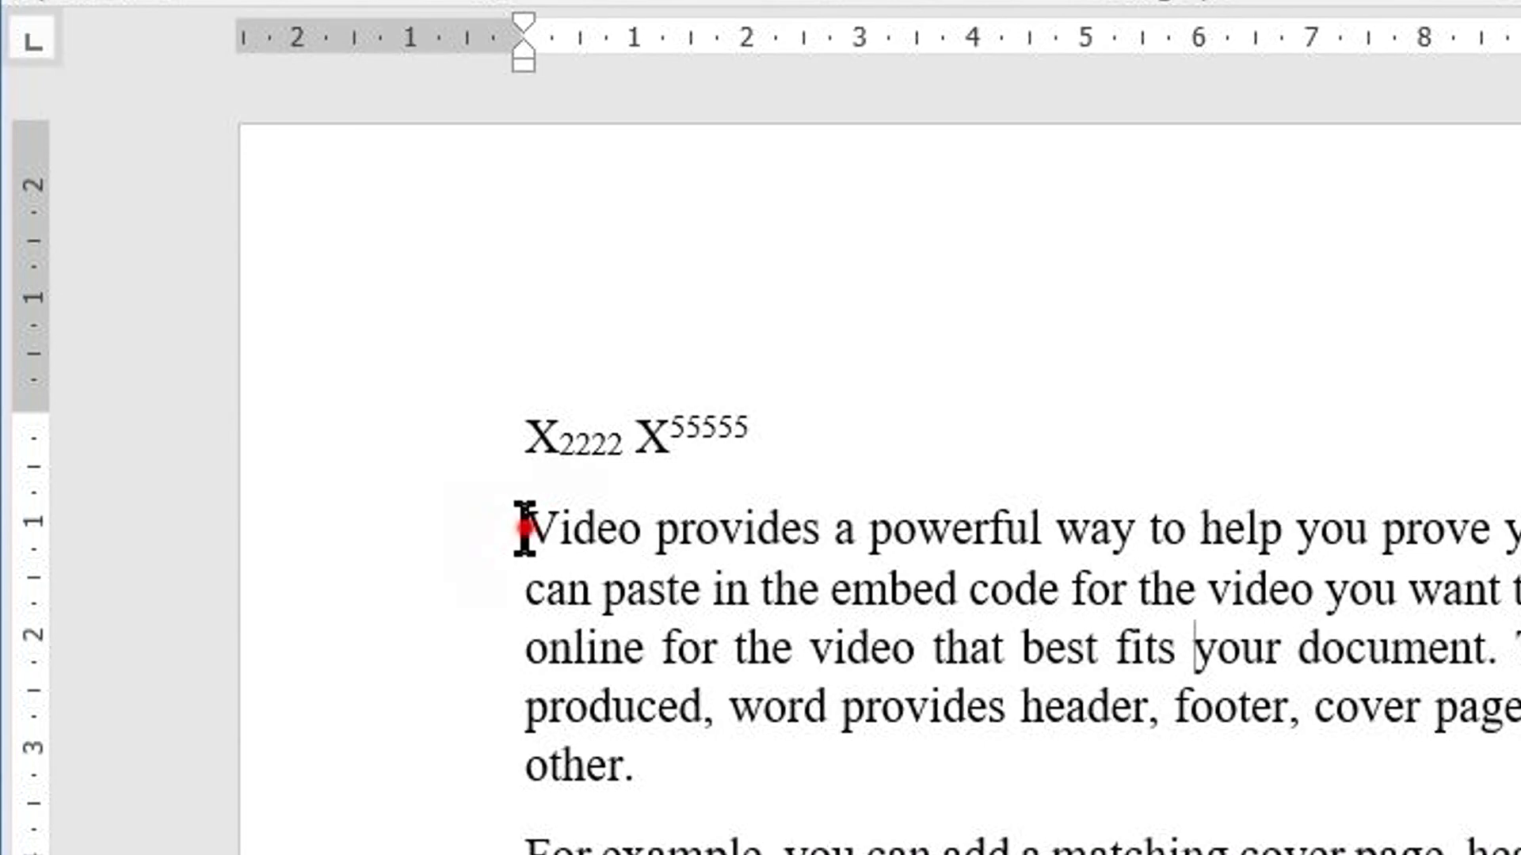
- Turn the initial V of the first "Video provides" paragraph into a Dropped drop cap and shrink its frame slightly
left_click_drag(524, 529, 543, 531)
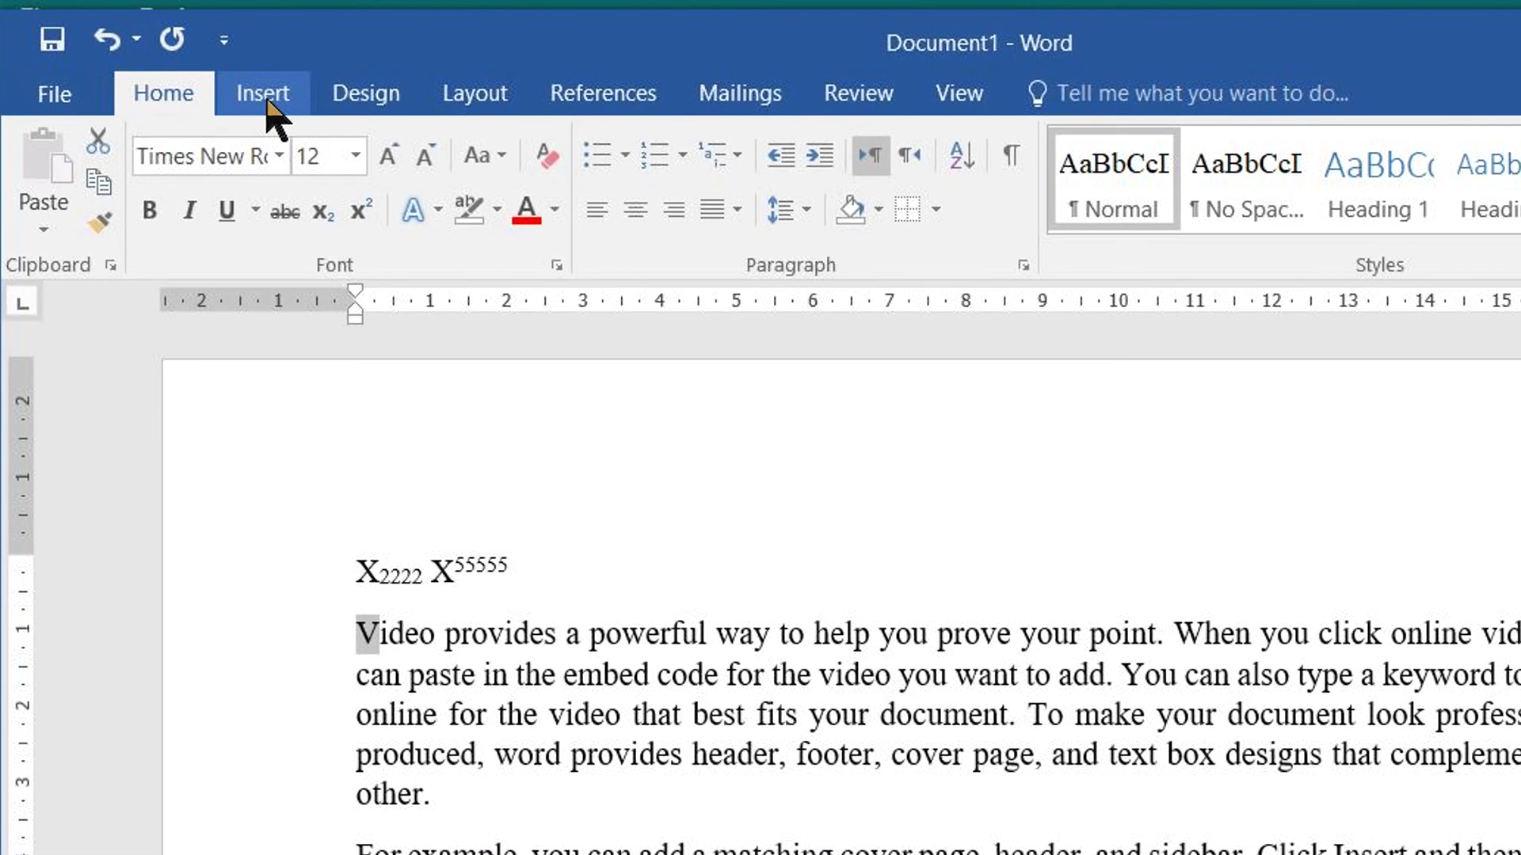
left_click(266, 96)
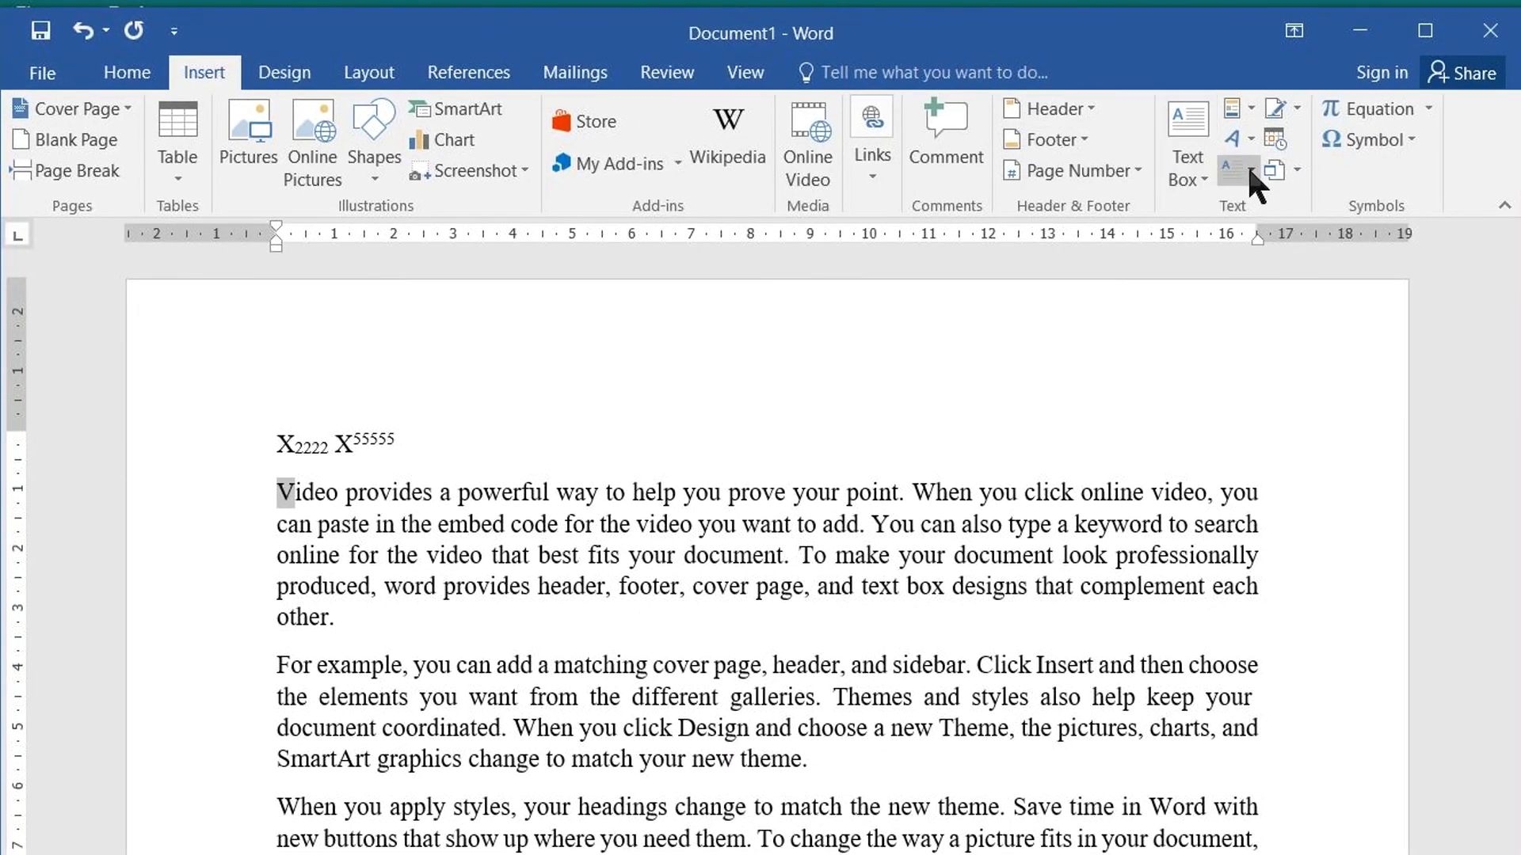
left_click(1249, 169)
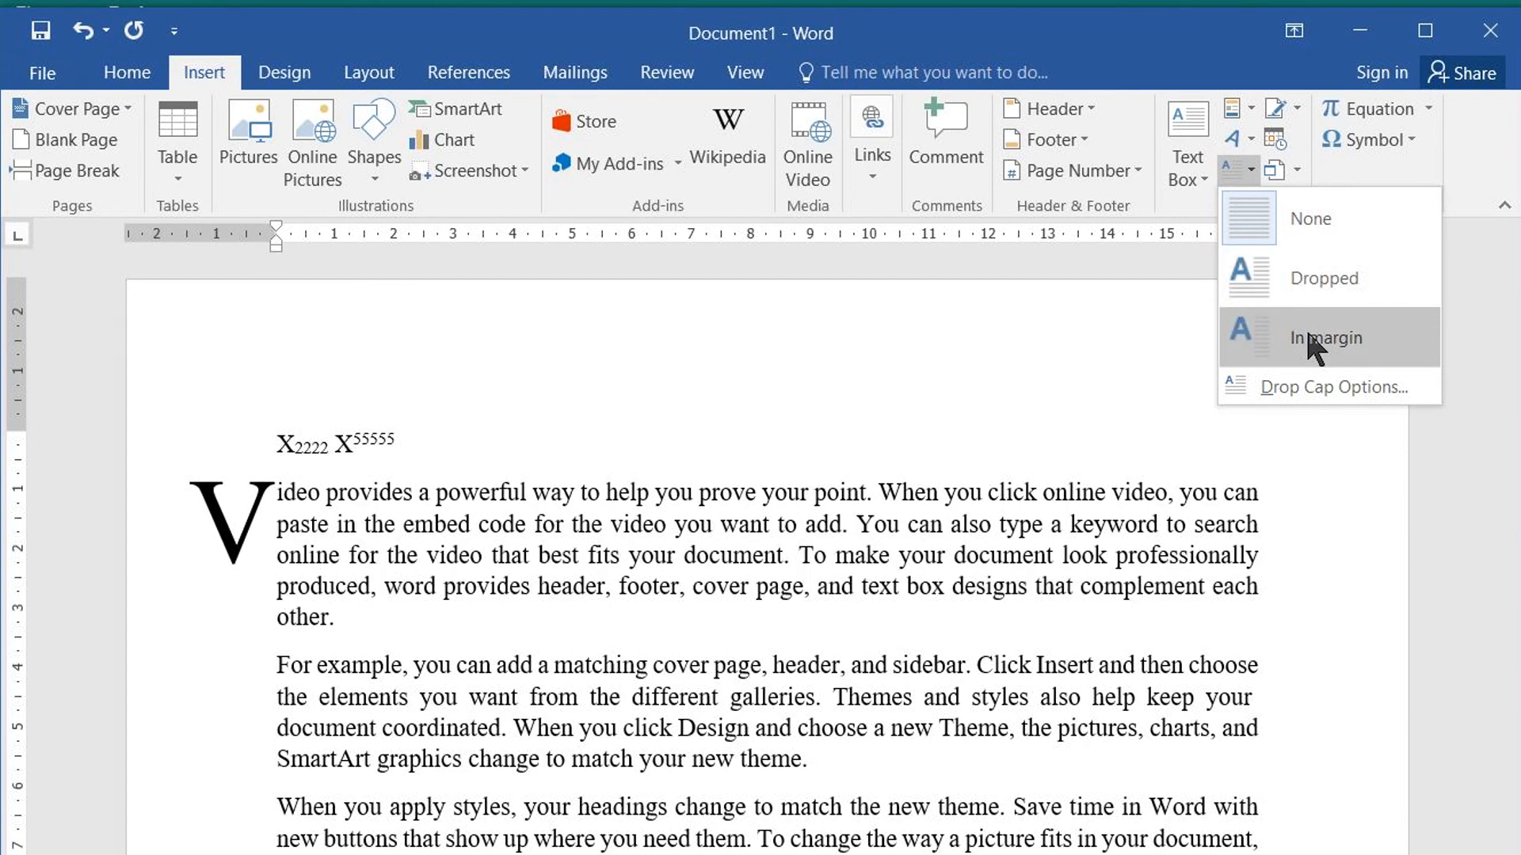
left_click(1299, 281)
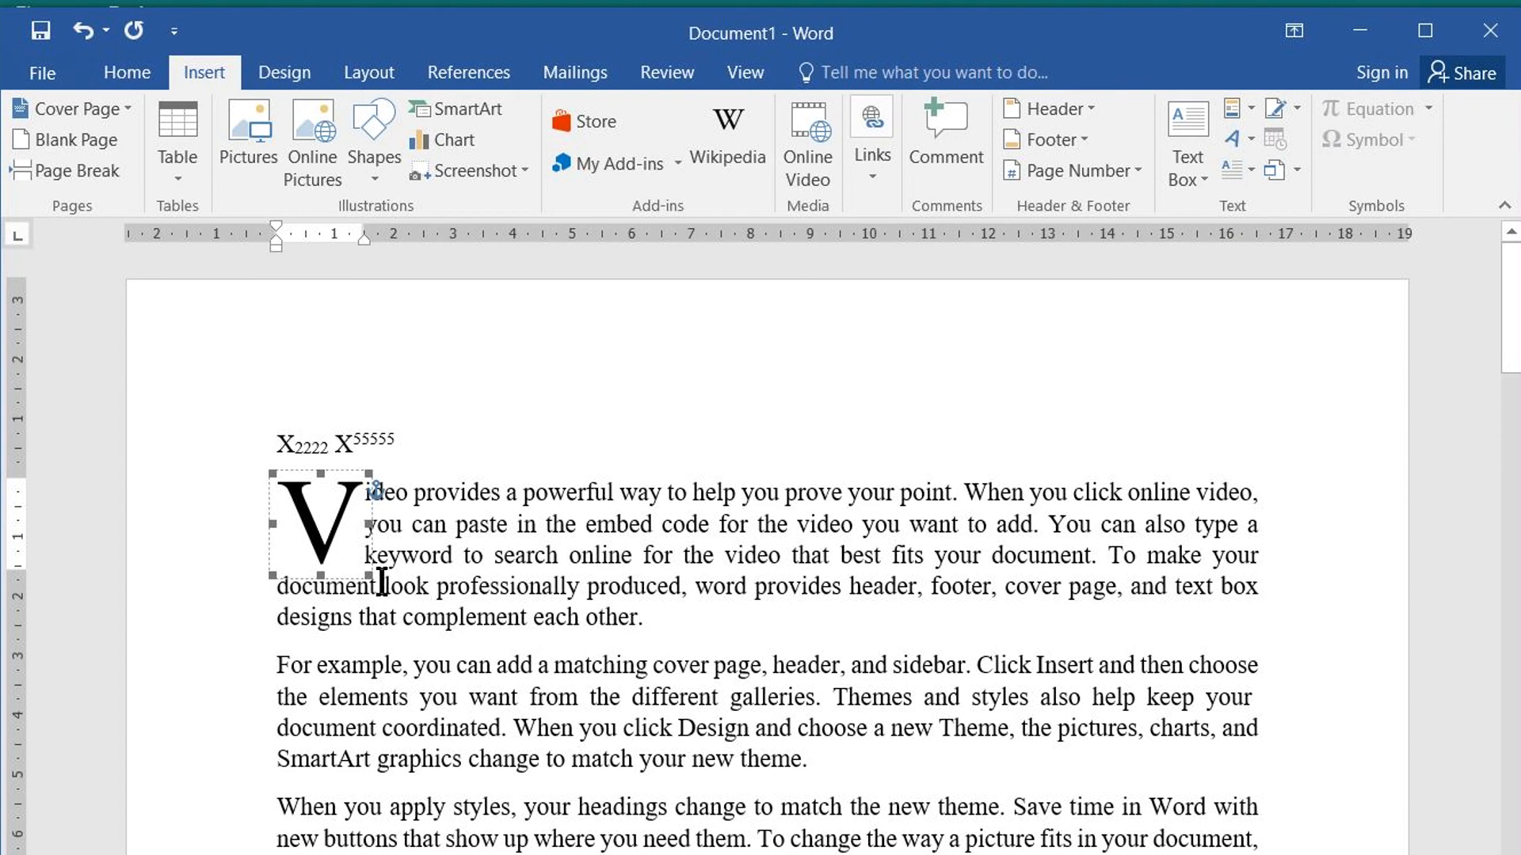
mouse_move(369, 575)
left_mouse_down()
mouse_move(436, 640)
mouse_move(396, 543)
mouse_move(363, 568)
left_mouse_up()
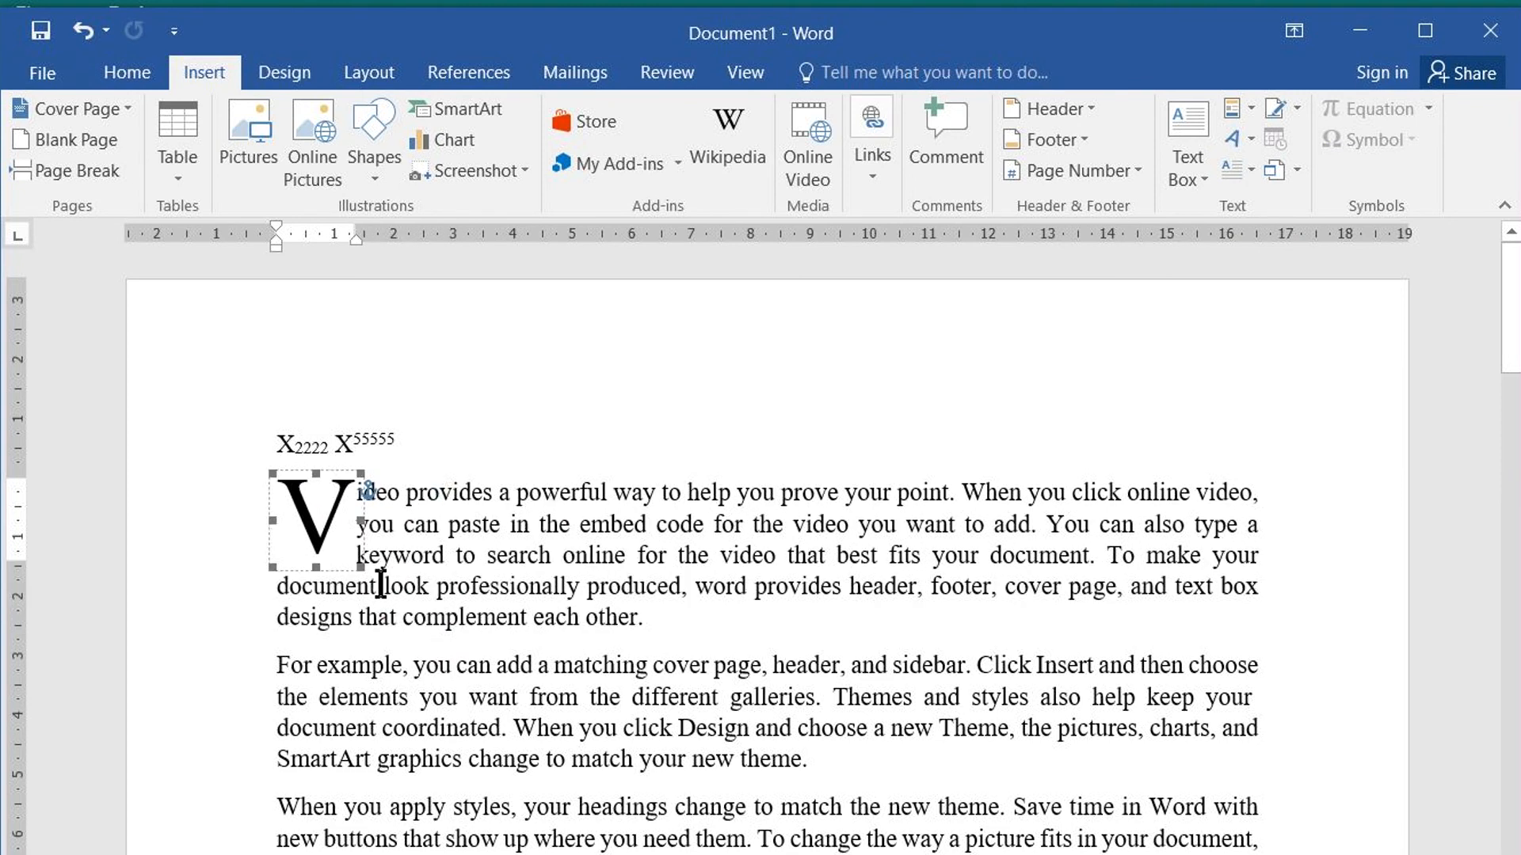